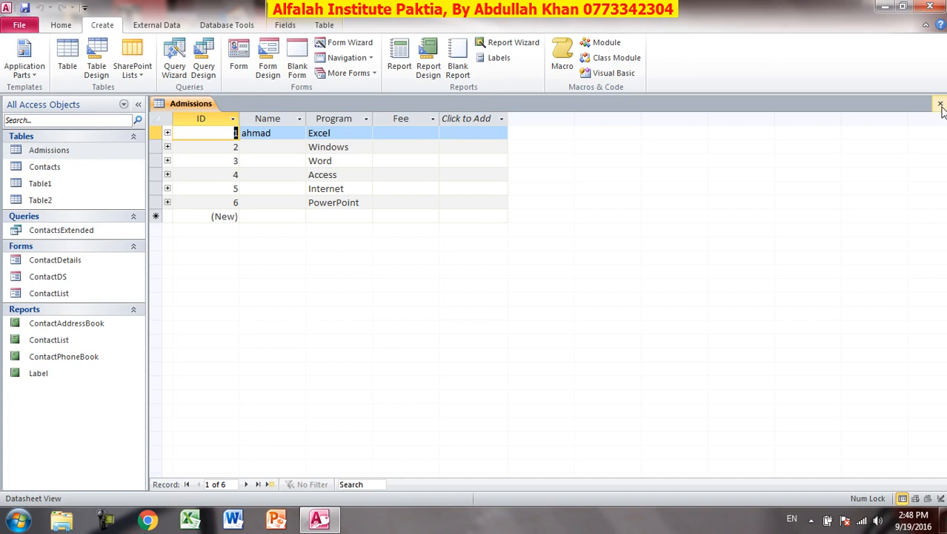
Close the current database, create a new blank database with Table1, and request Design view.
click(22, 25)
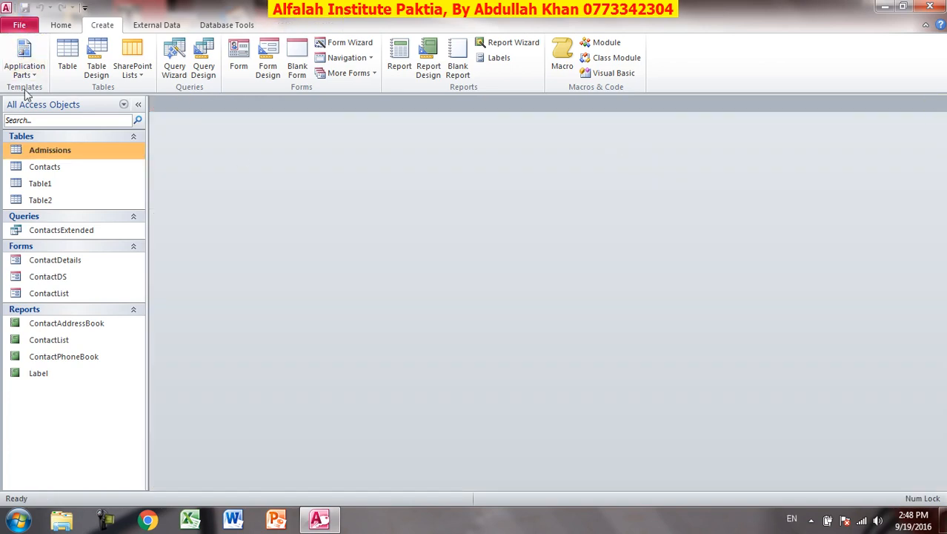
click(54, 128)
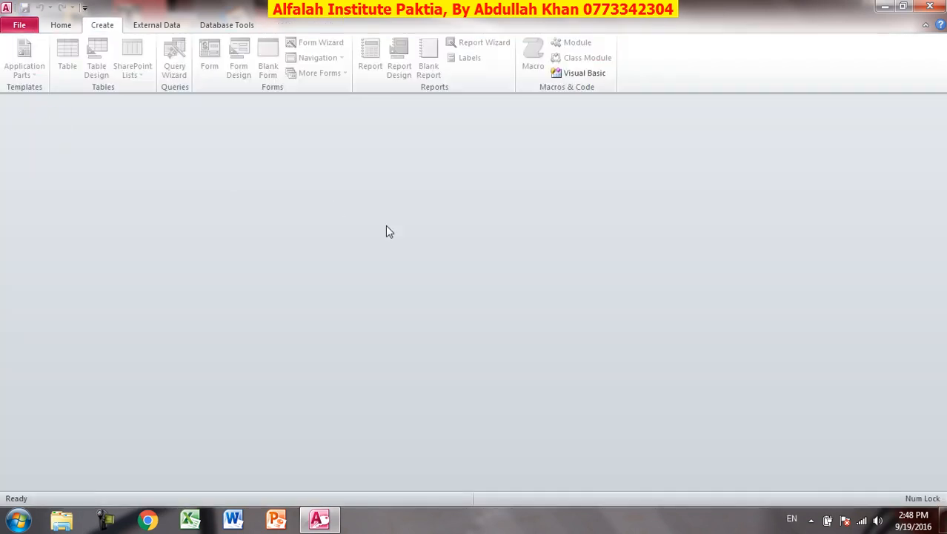
click(181, 140)
double_click(181, 139)
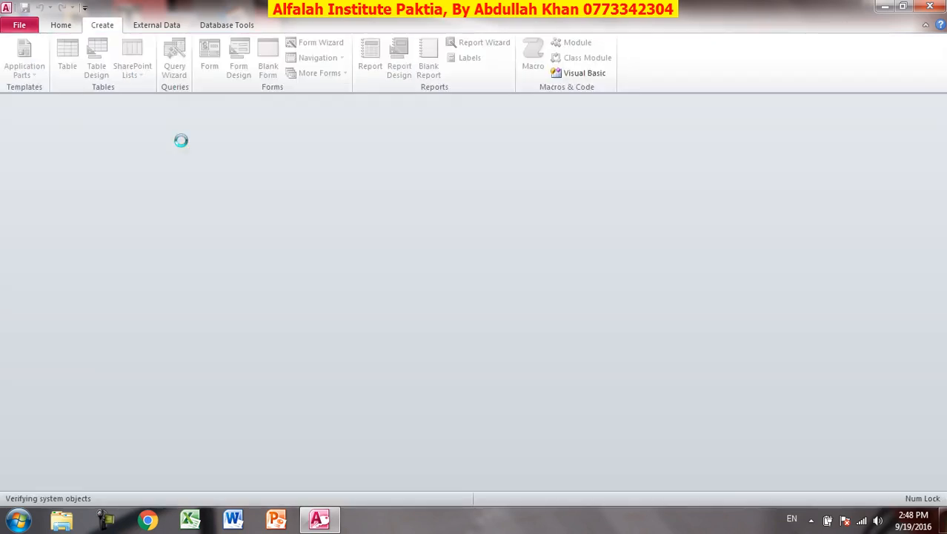
click(17, 62)
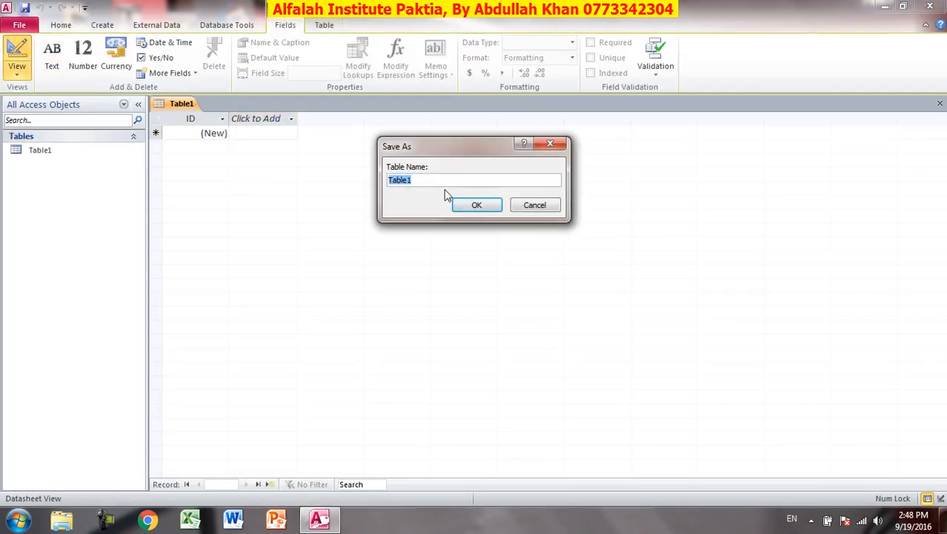
Save the new table as 'Admissions' and place the cursor in the row below ID.
text(Admissions)
key(Return)
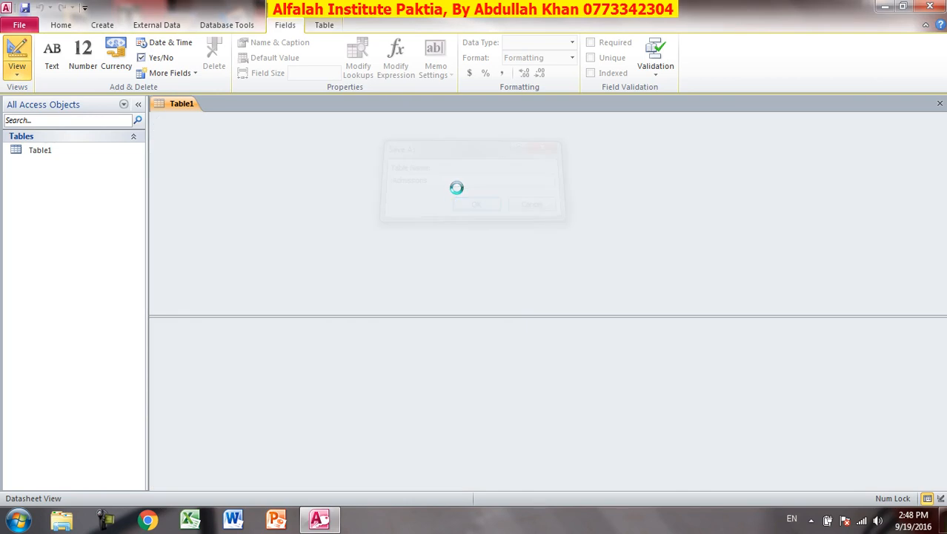
click(260, 145)
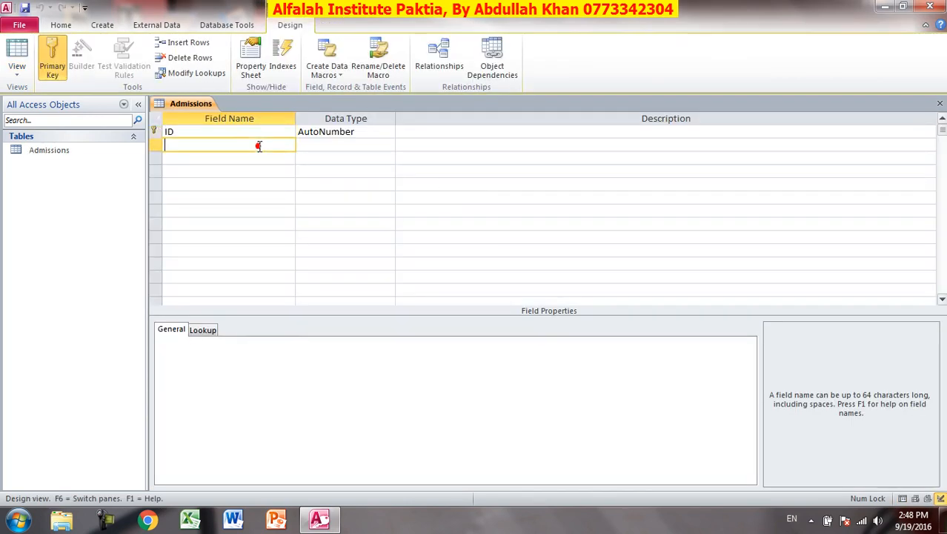
Add the SName and Program text fields and a Fee field of type Number.
text(SName)
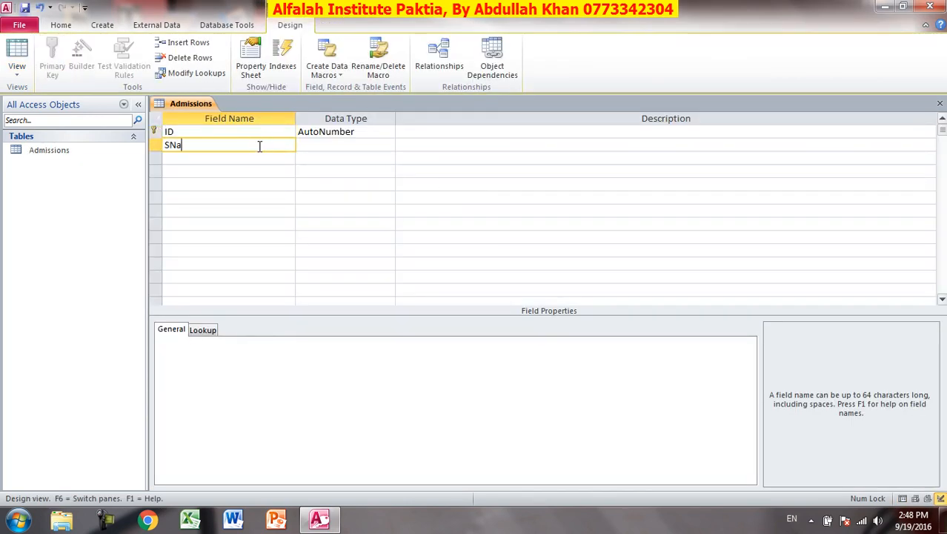
key(Tab)
key(Tab)
key(Tab)
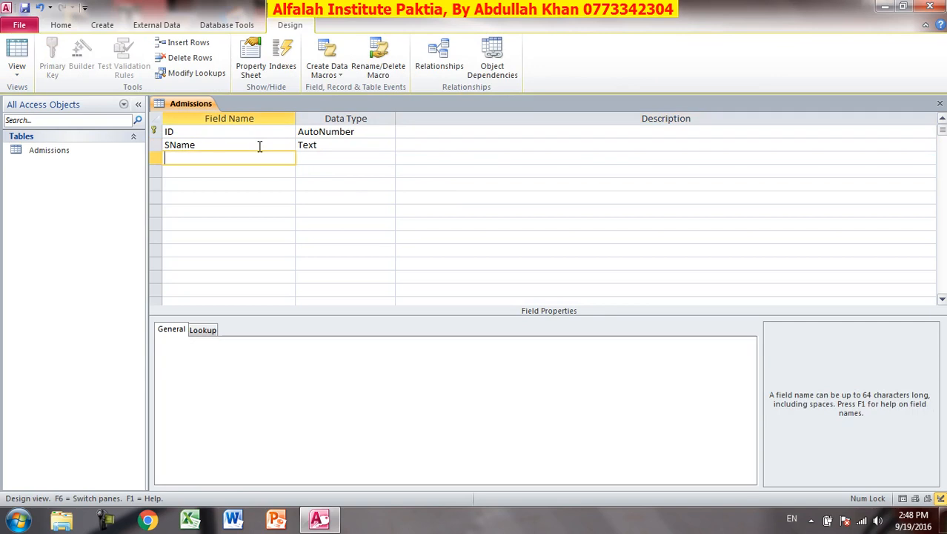
text(Program)
key(Tab)
key(Tab)
key(Tab)
text(Fee)
key(Tab)
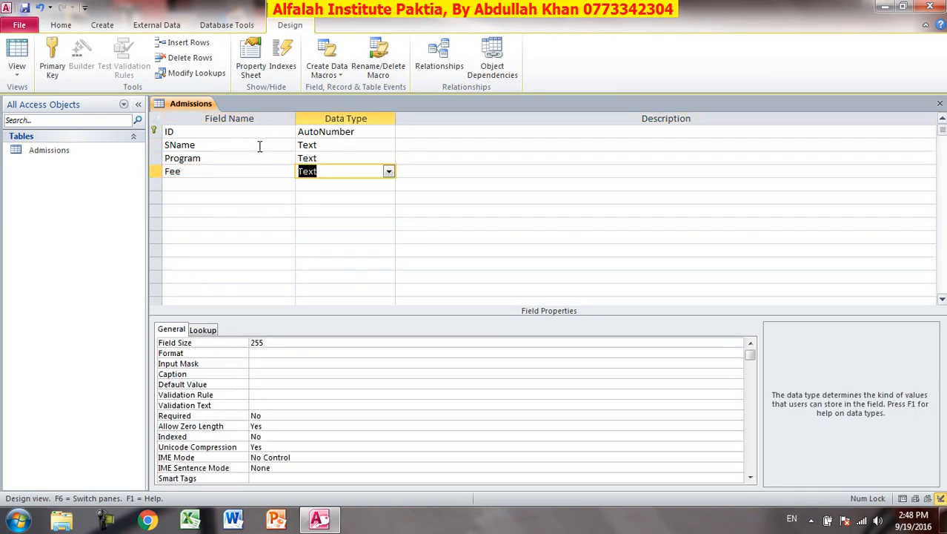
text(n)
key(Tab)
key(Tab)
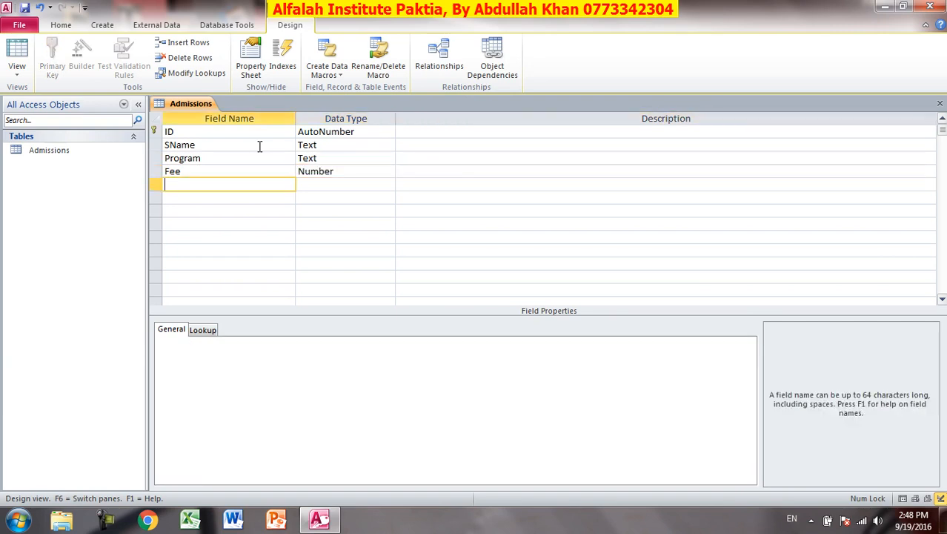
Add an 'Admission Fee' Number field and an Address Text field.
text(Admissionsf)
key(BackSpace)
text(Fee)
key(Tab)
key(BackSpace)
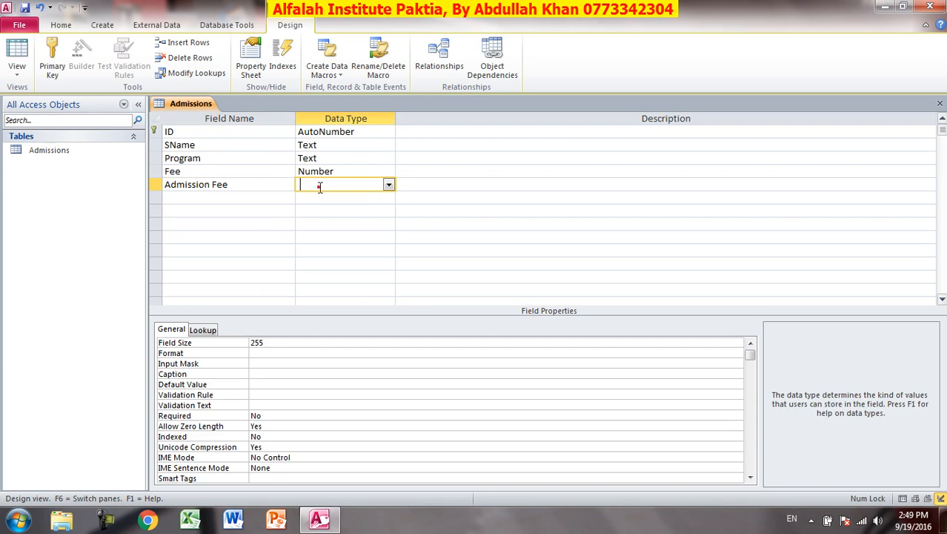
click(320, 210)
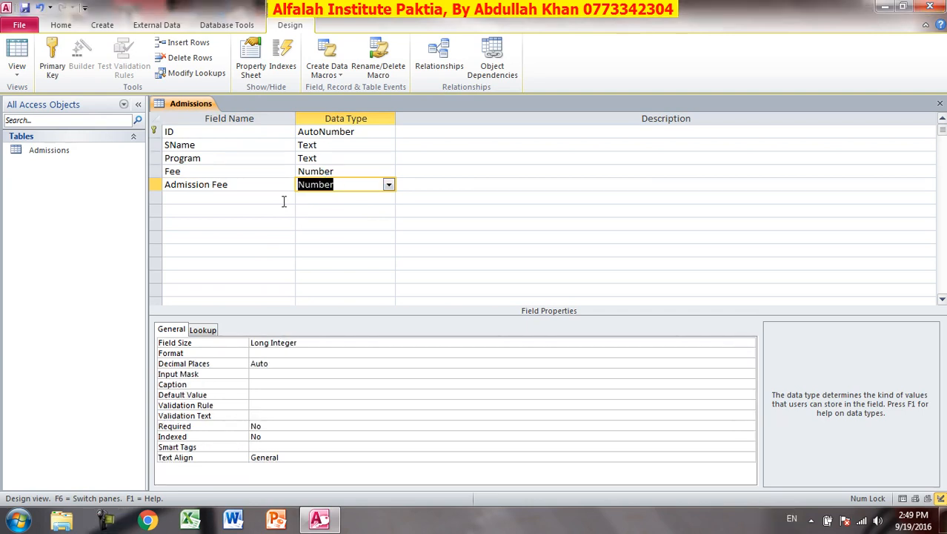
click(238, 201)
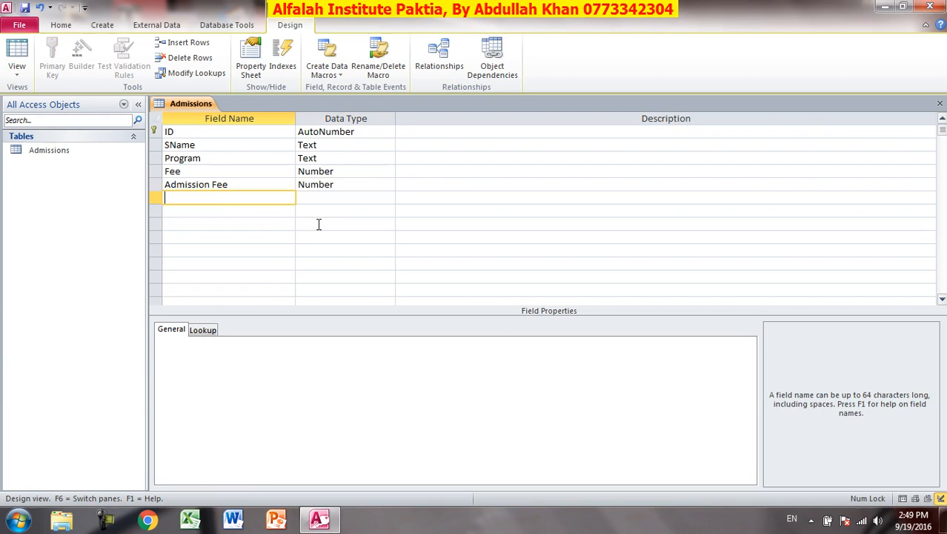
text(Add)
key(Tab)
key(Tab)
key(Tab)
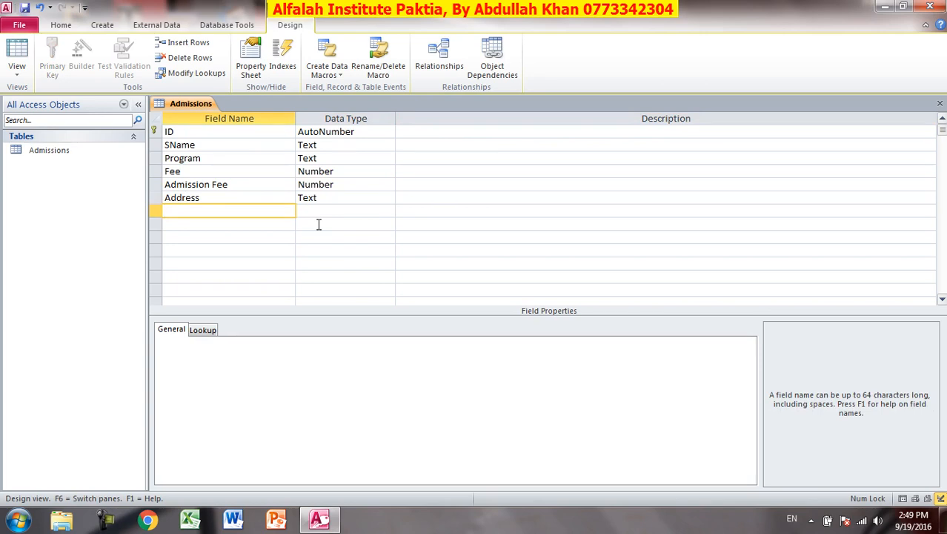
Insert a blank field row above Program.
click(212, 160)
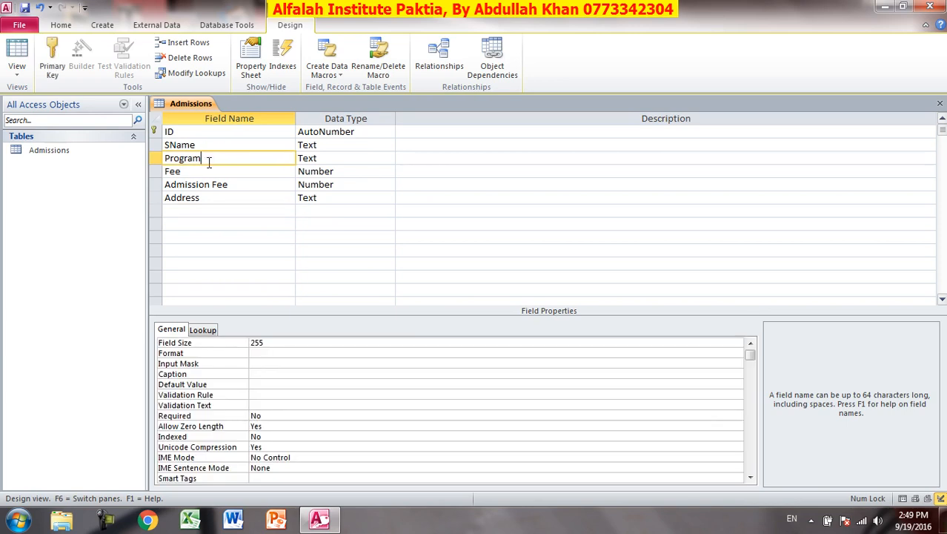
click(186, 43)
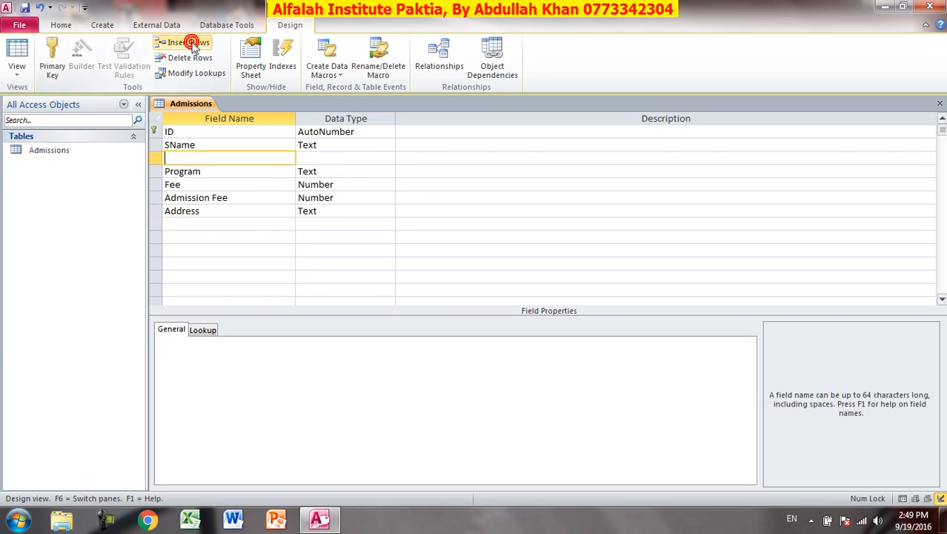
click(197, 155)
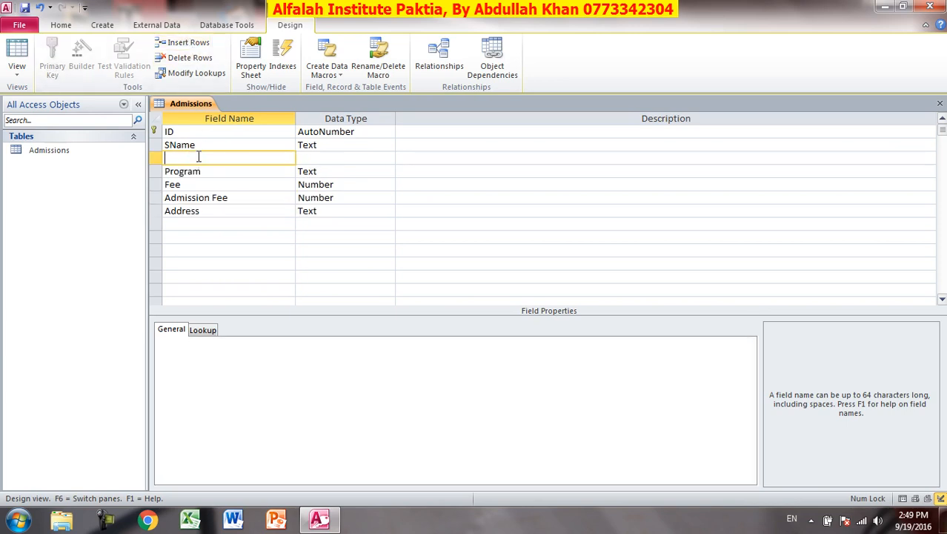
Add FName as Text, then Photo and Certificate as Attachment fields.
text(FName)
key(Tab)
key(Tab)
key(Tab)
key(Tab)
key(Tab)
key(Tab)
key(Tab)
key(Tab)
key(Tab)
key(Tab)
key(Tab)
key(Tab)
key(Tab)
key(Tab)
key(Tab)
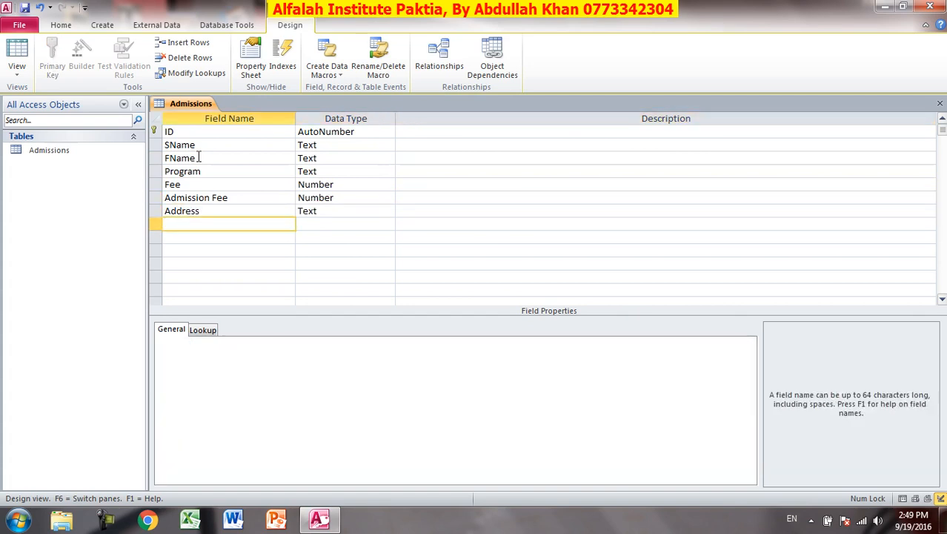
text(Photo)
key(Tab)
text(at)
key(Tab)
key(Tab)
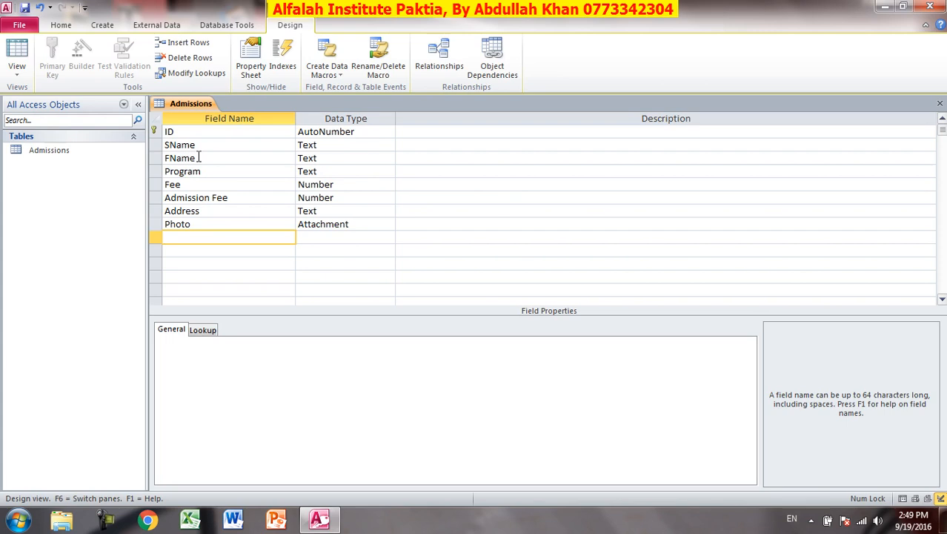
text(Certificate)
key(Tab)
text(a)
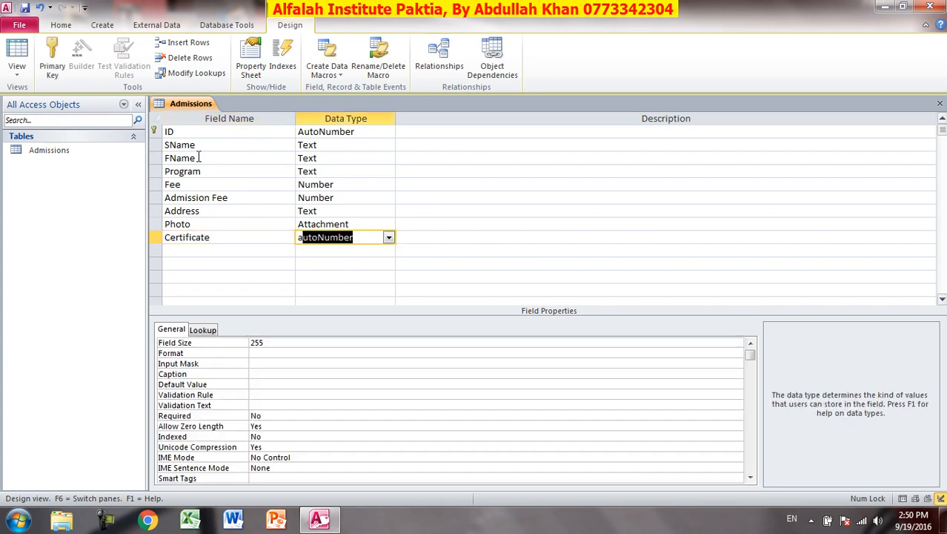
text(t)
key(Tab)
key(Tab)
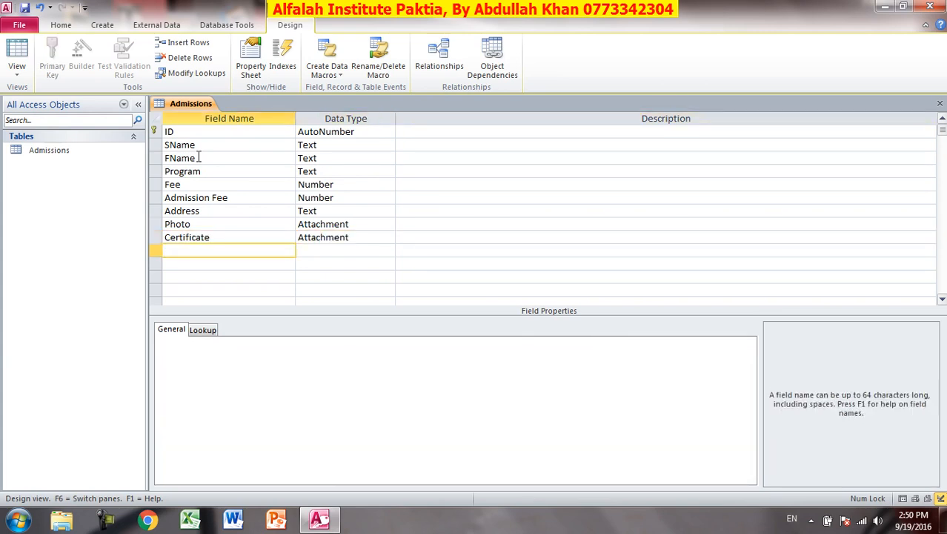
Add Mobile as Text and Email as Hyperlink, then save and show the datasheet.
text(Mobile)
key(Tab)
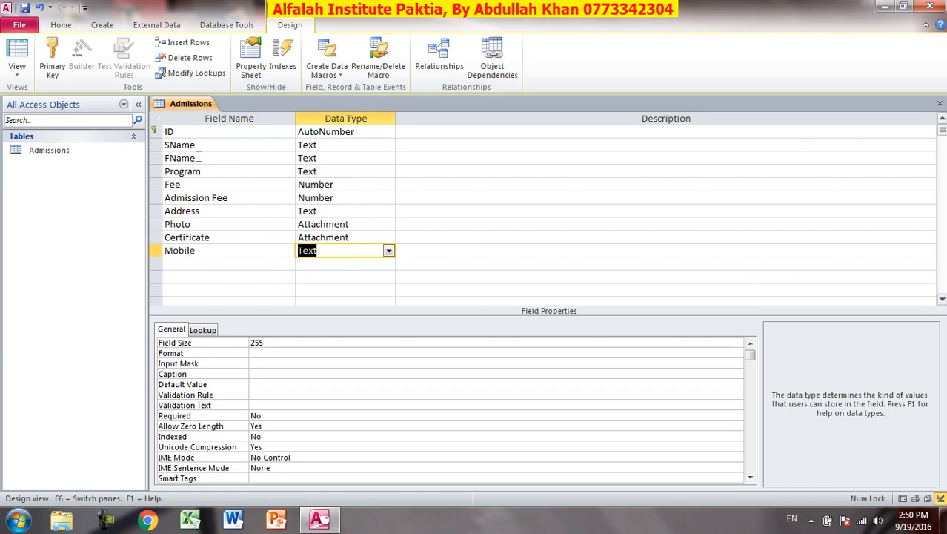
key(Tab)
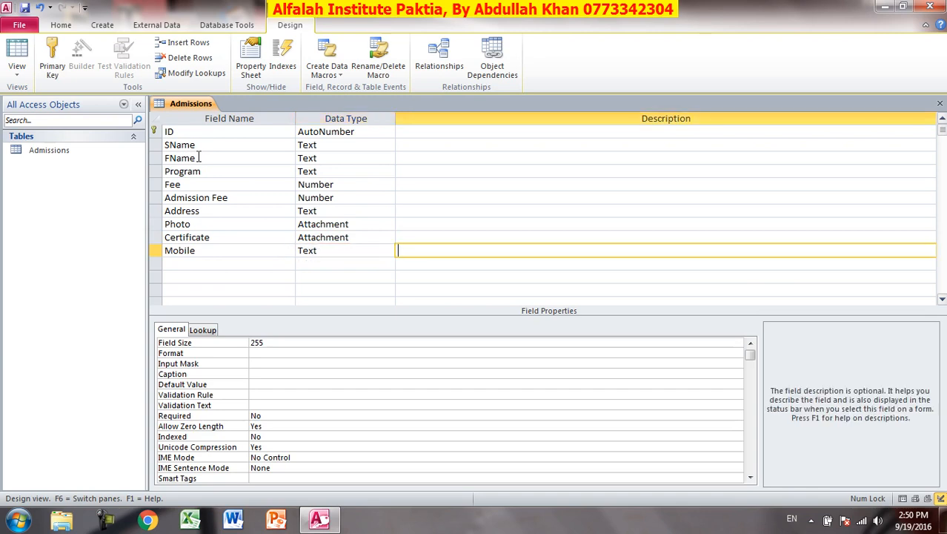
key(Tab)
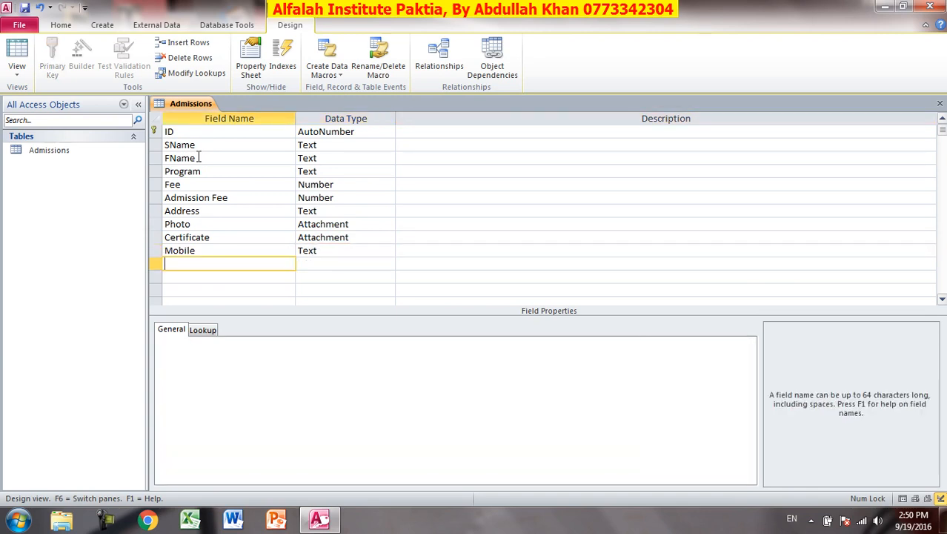
text(Email)
key(Tab)
text(h)
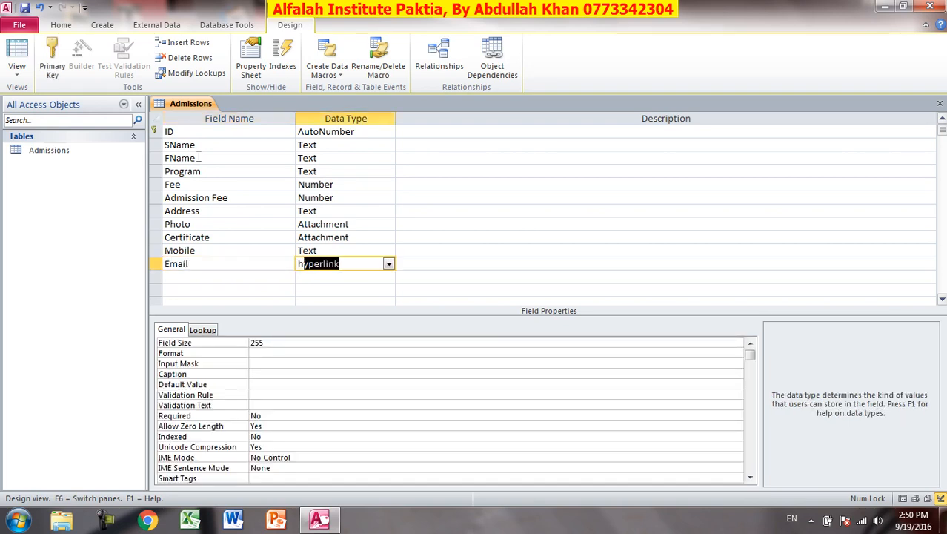
key(Tab)
key(Tab)
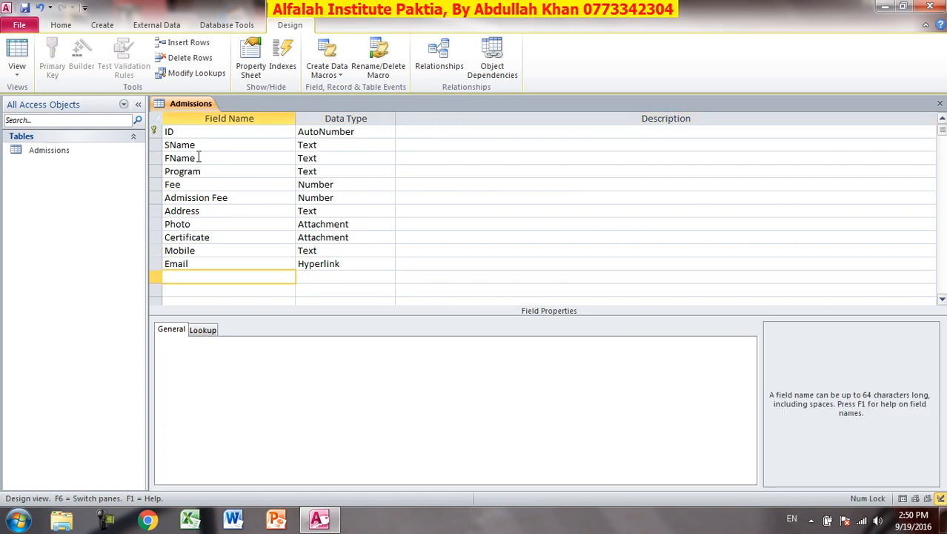
click(17, 47)
click(449, 295)
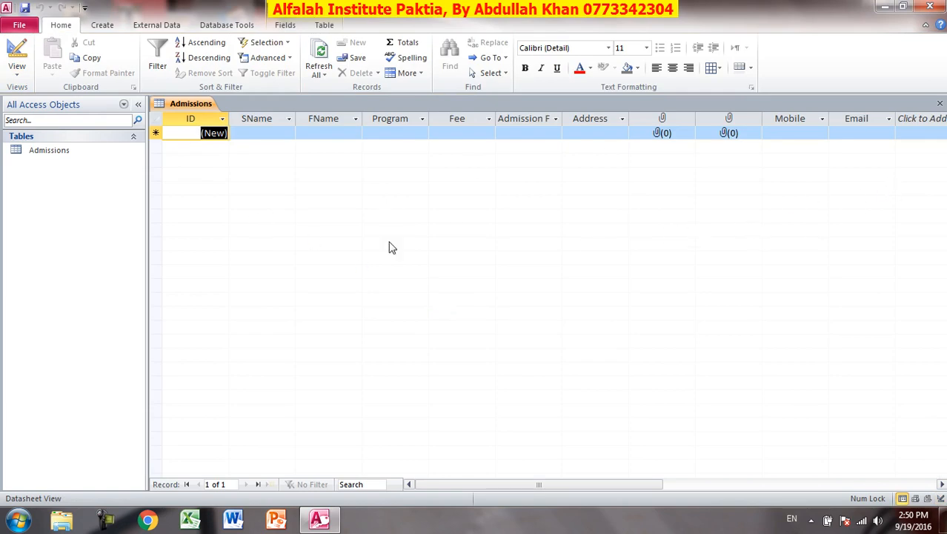
Close the datasheet and build a Create > Form from the Admissions table.
click(940, 103)
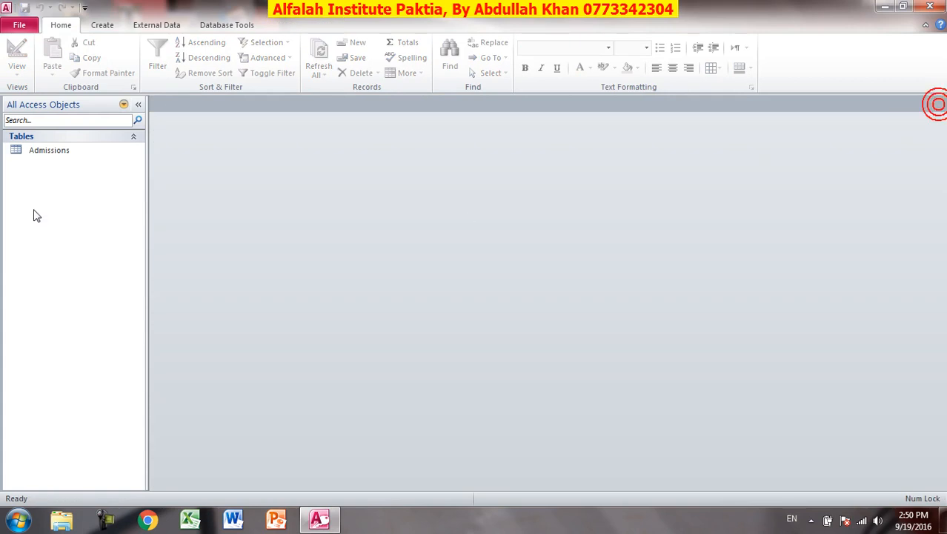
click(49, 151)
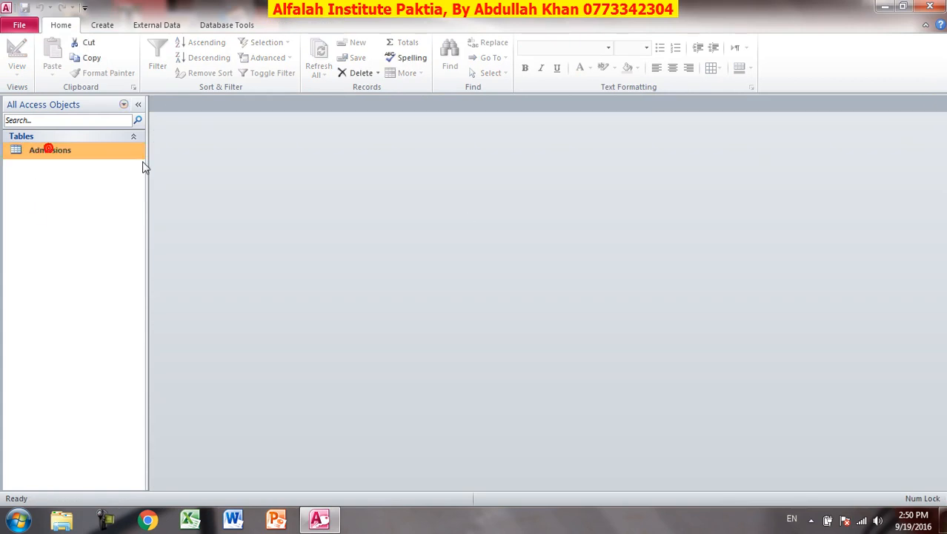
click(112, 26)
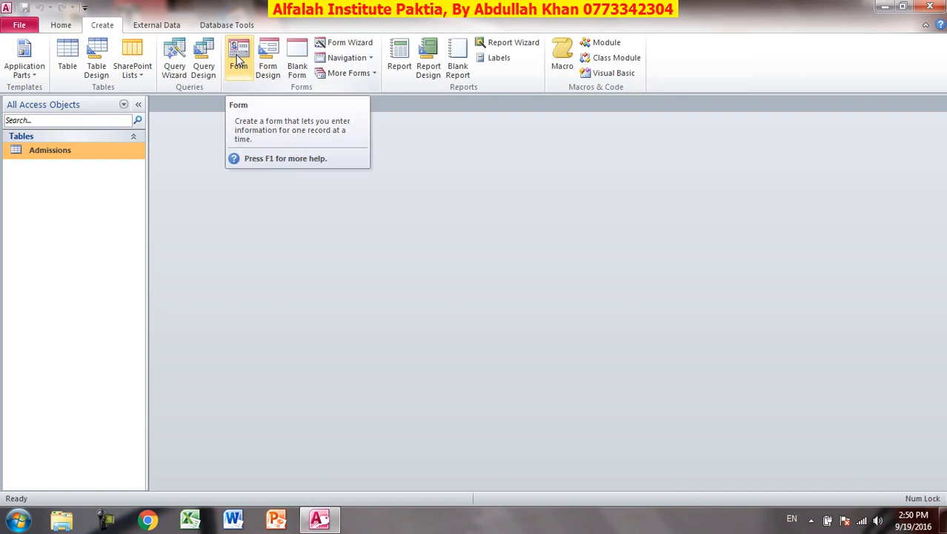
click(239, 61)
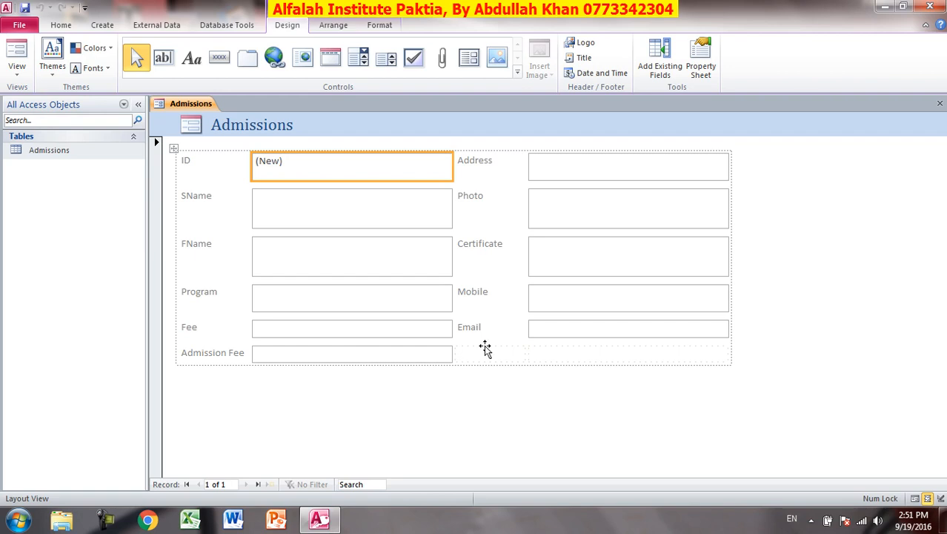
Narrow the form's field columns, then select the whole layout and delete all controls.
click(556, 208)
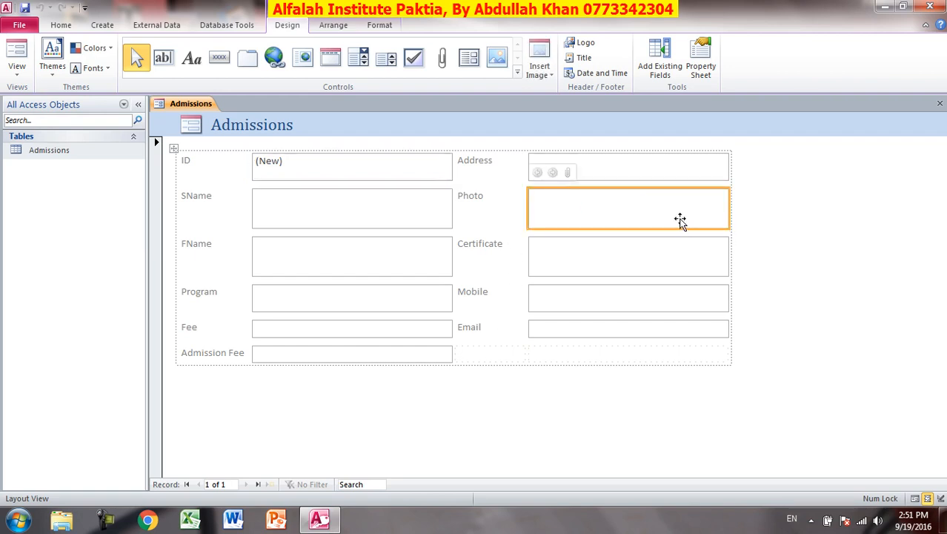
drag(726, 209, 633, 211)
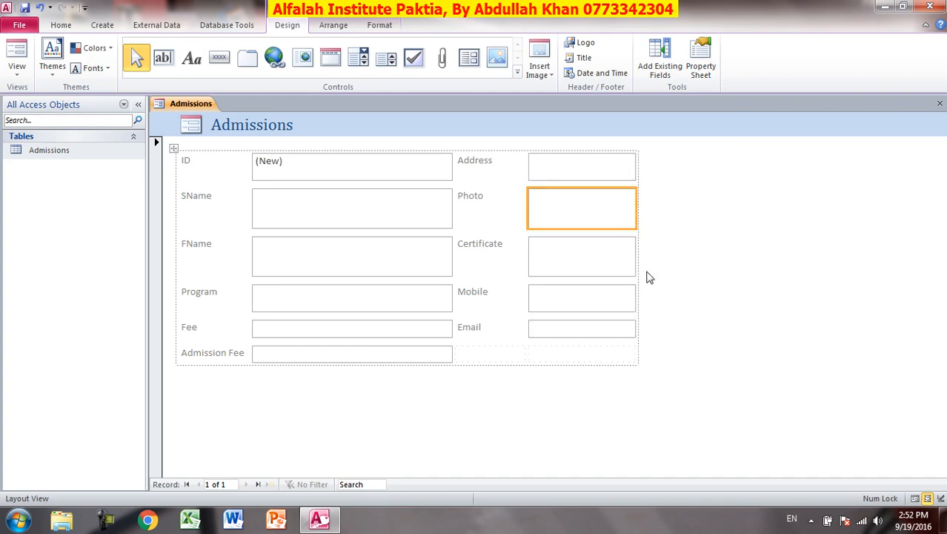
click(372, 215)
drag(453, 209, 360, 215)
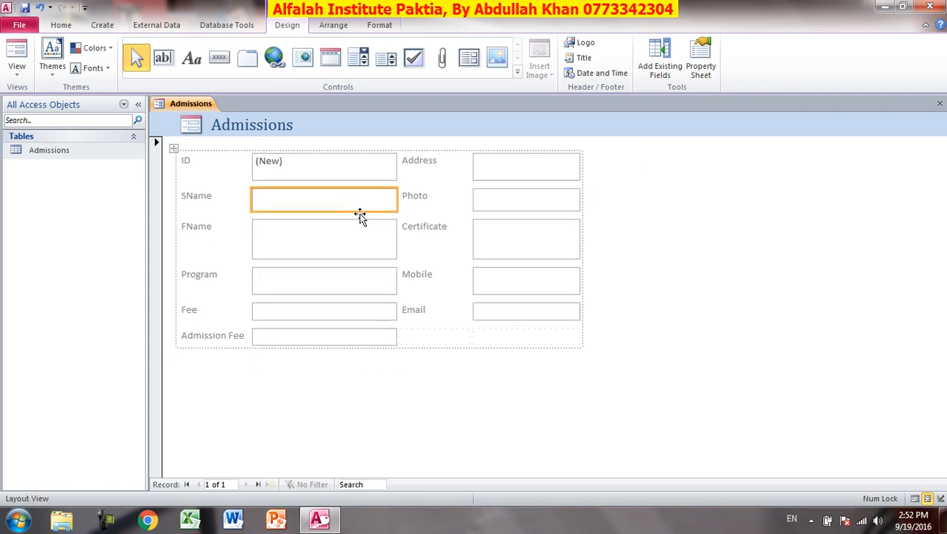
click(396, 240)
click(394, 239)
click(392, 239)
drag(392, 238, 336, 239)
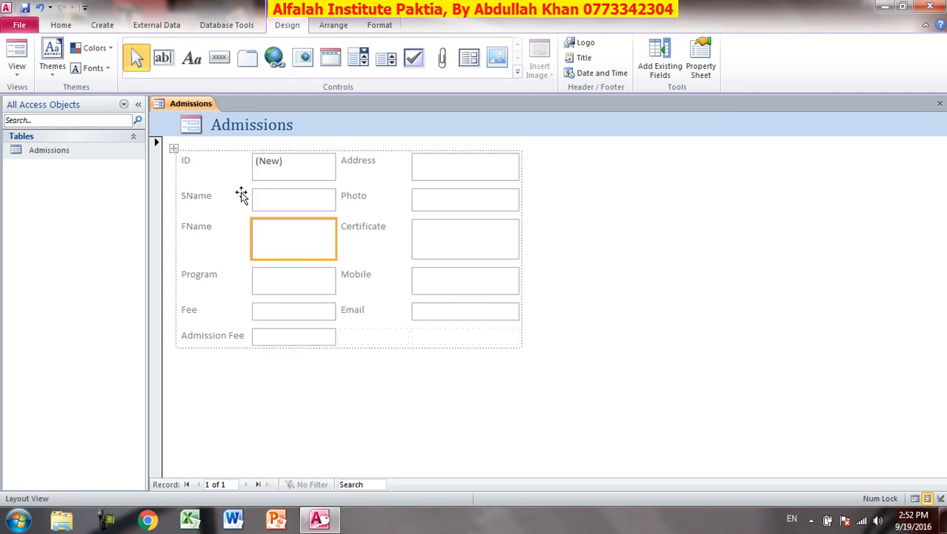
click(173, 148)
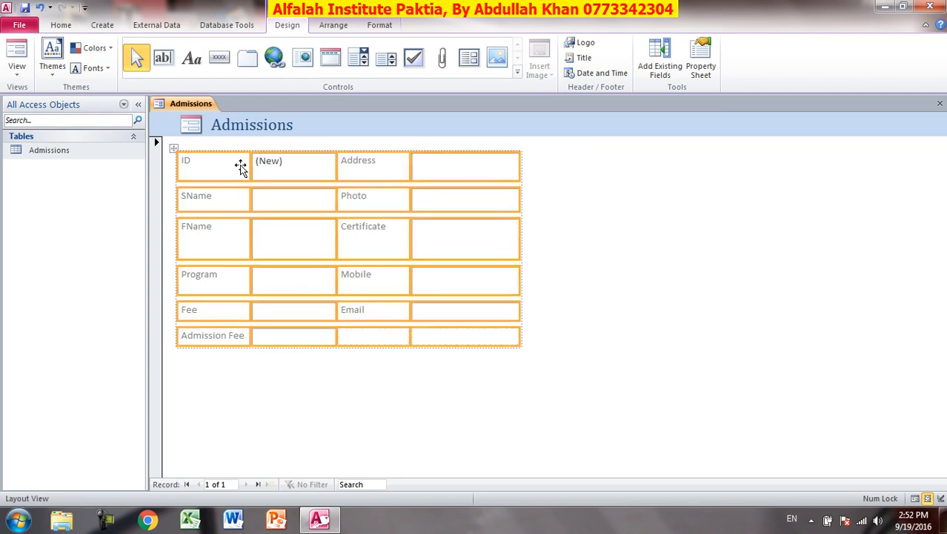
key(Delete)
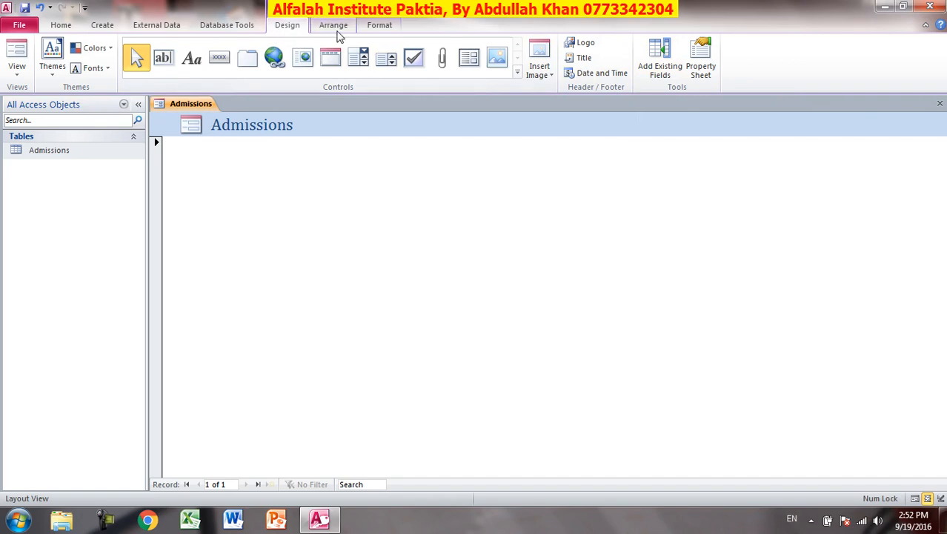
Open the Field List and delete the leftover ID label and text box.
click(660, 69)
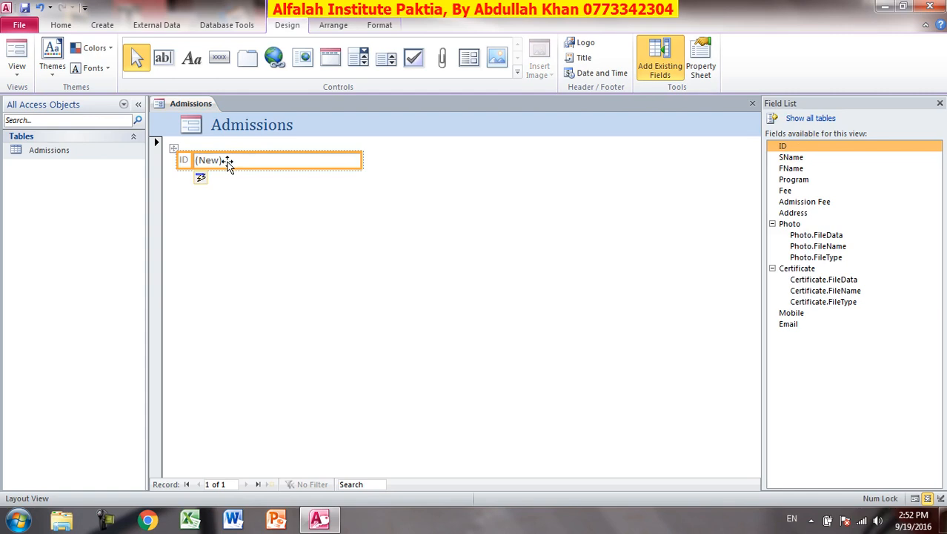
click(184, 158)
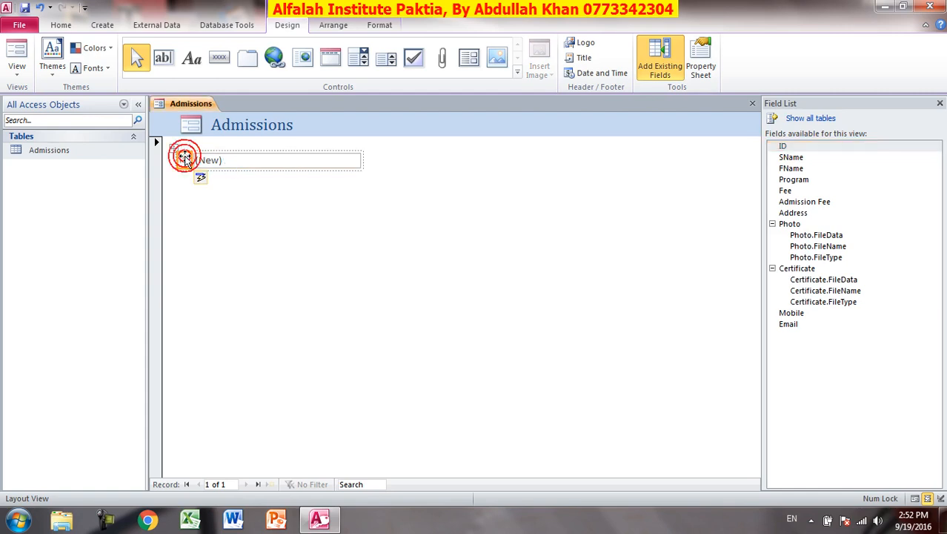
key(Delete)
click(185, 159)
key(Delete)
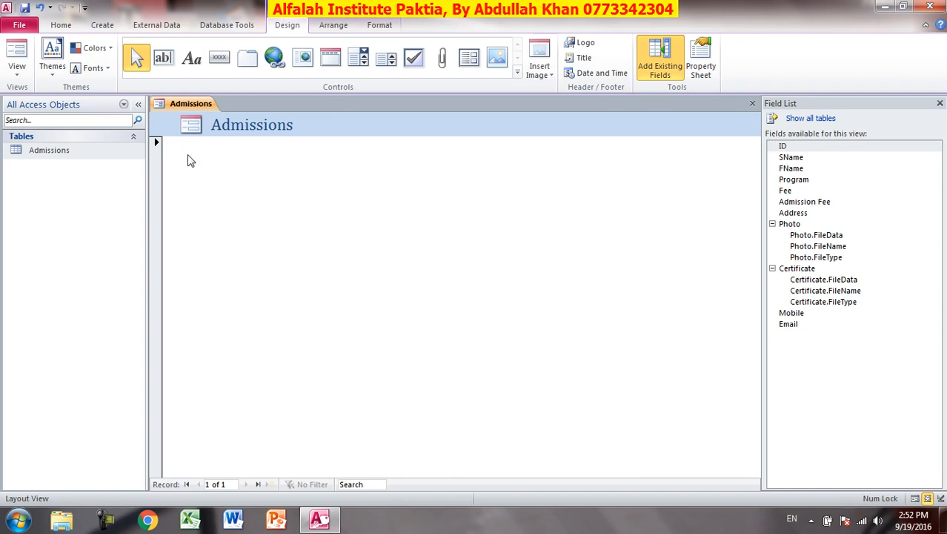
Switch to Design View, then close the Field List and the form without saving.
click(18, 74)
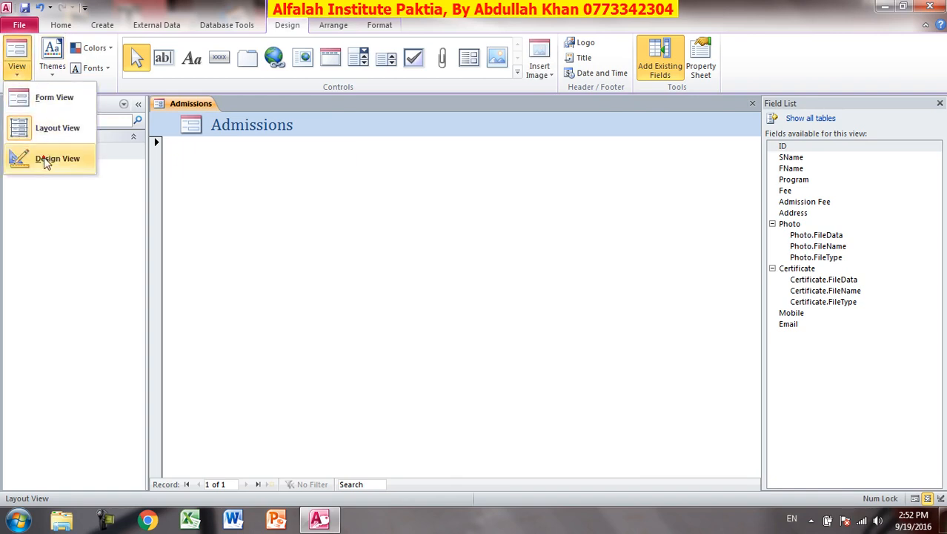
click(46, 157)
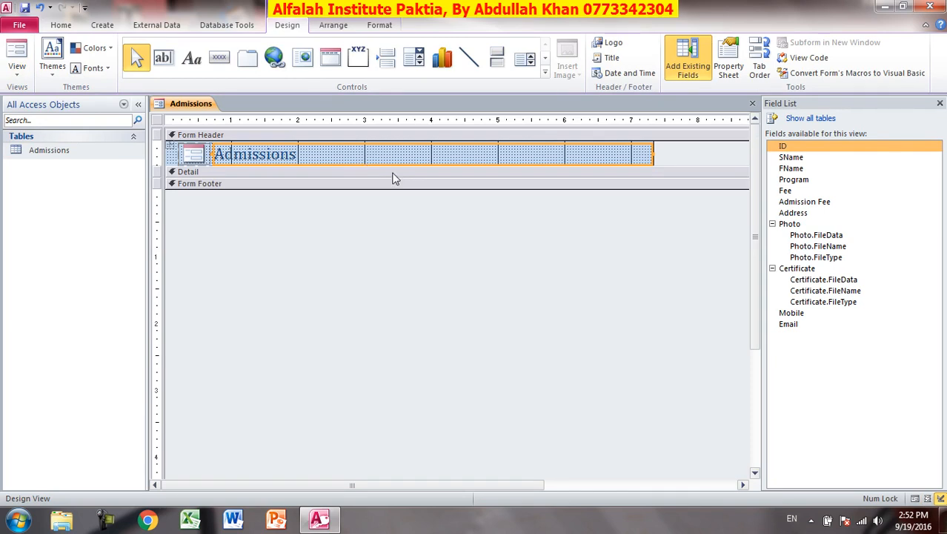
click(940, 103)
click(939, 104)
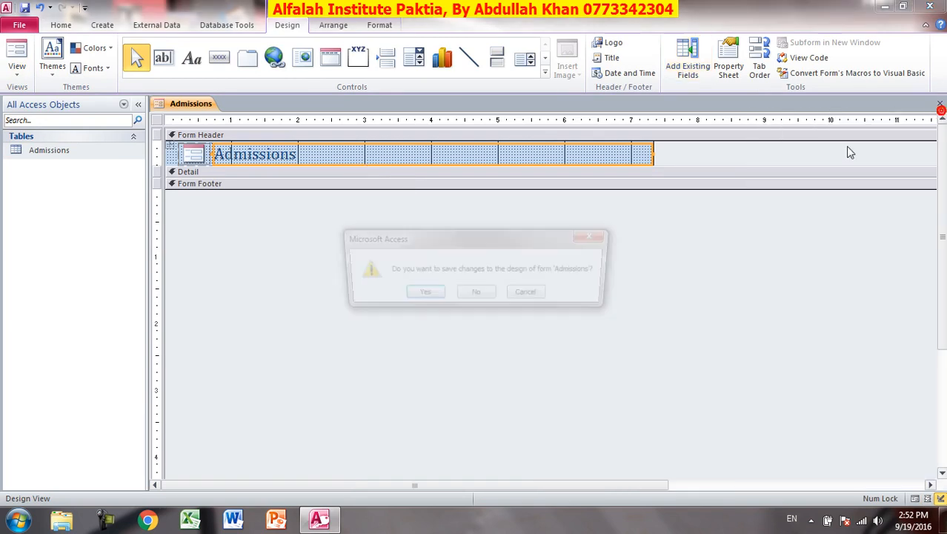
click(478, 292)
click(65, 152)
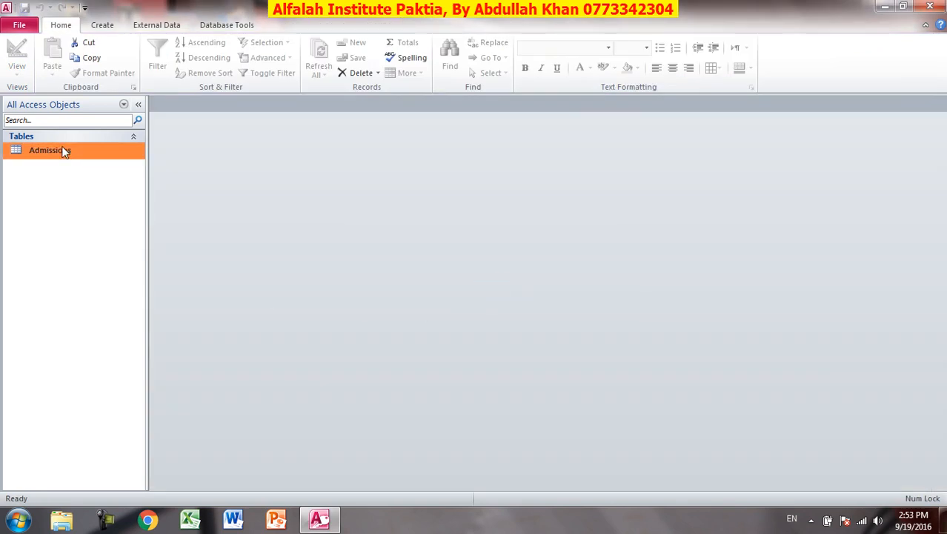
Create a new form from the Admissions table and open it in Design View.
click(102, 24)
click(238, 55)
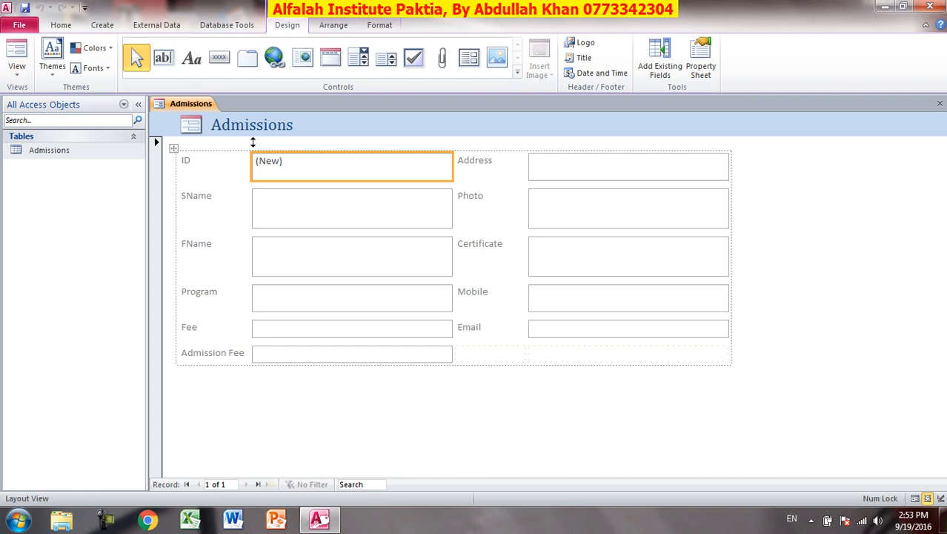
click(17, 68)
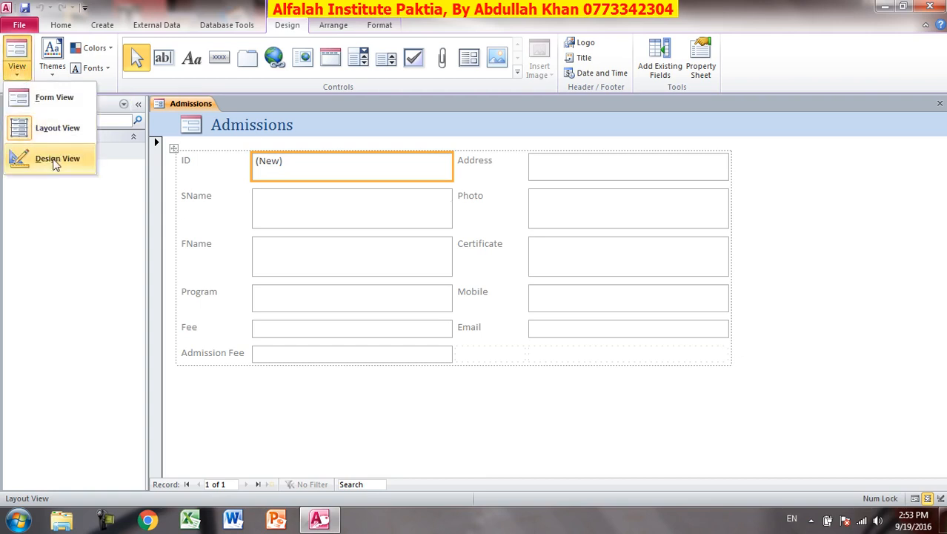
click(53, 160)
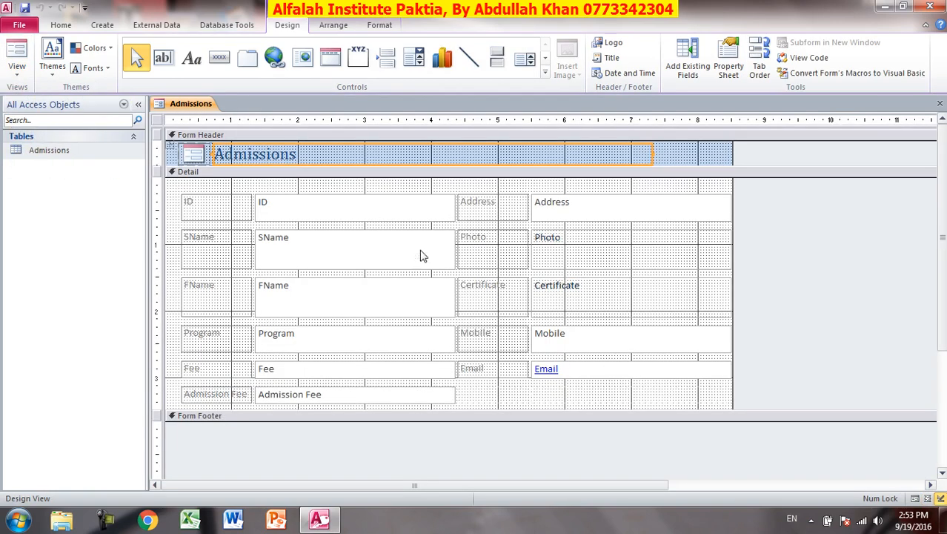
Narrow the right field column, then select the whole layout and delete it.
click(454, 293)
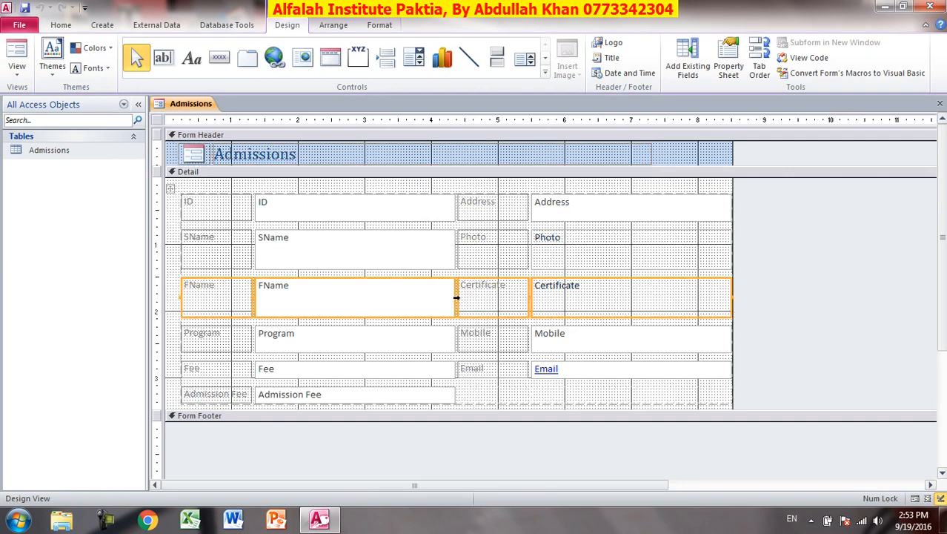
drag(453, 297, 427, 300)
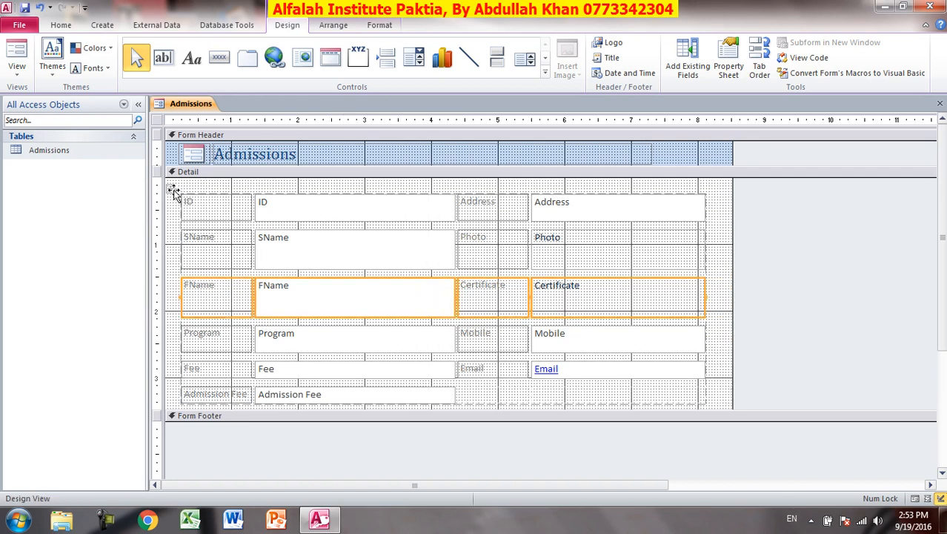
click(172, 190)
key(Delete)
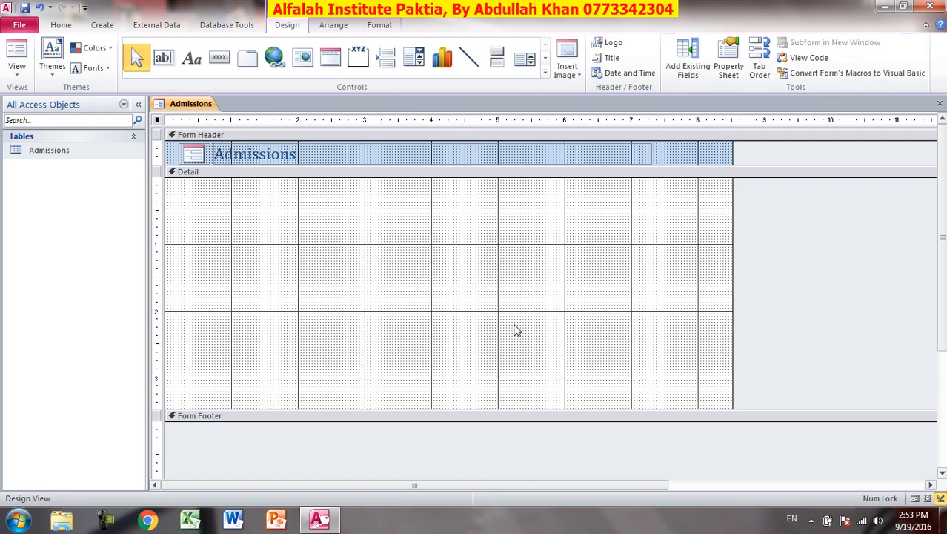
Make the Detail section taller and add ID, SName, Program and Fee from the Field List.
drag(449, 420, 449, 470)
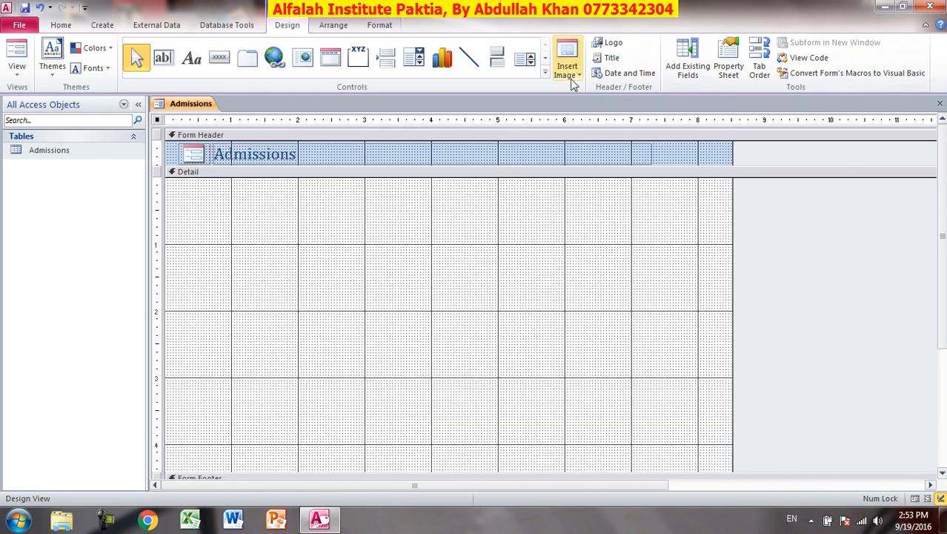
click(705, 57)
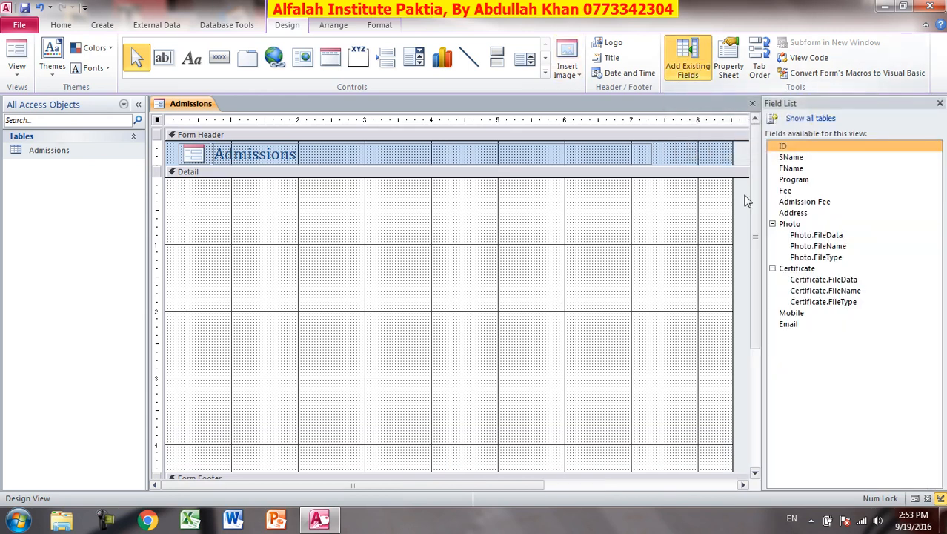
double_click(786, 148)
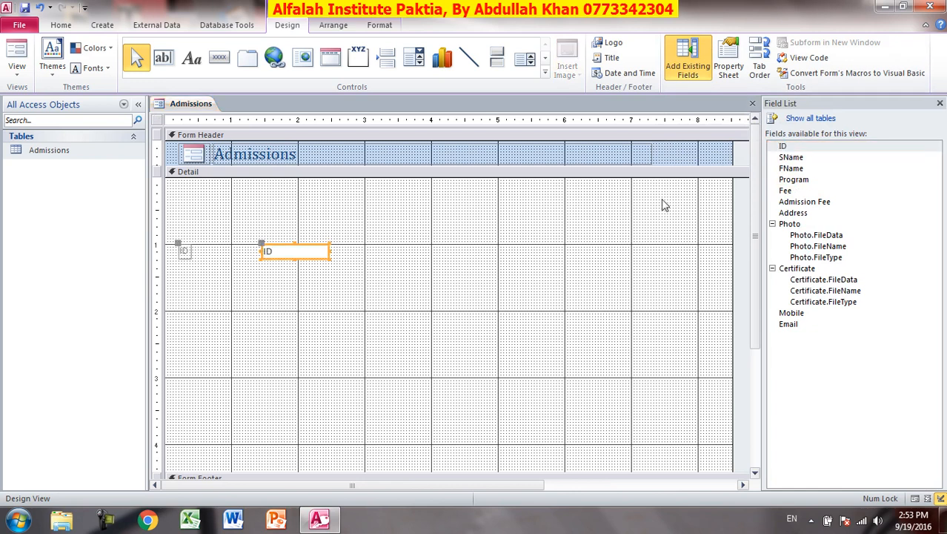
double_click(791, 158)
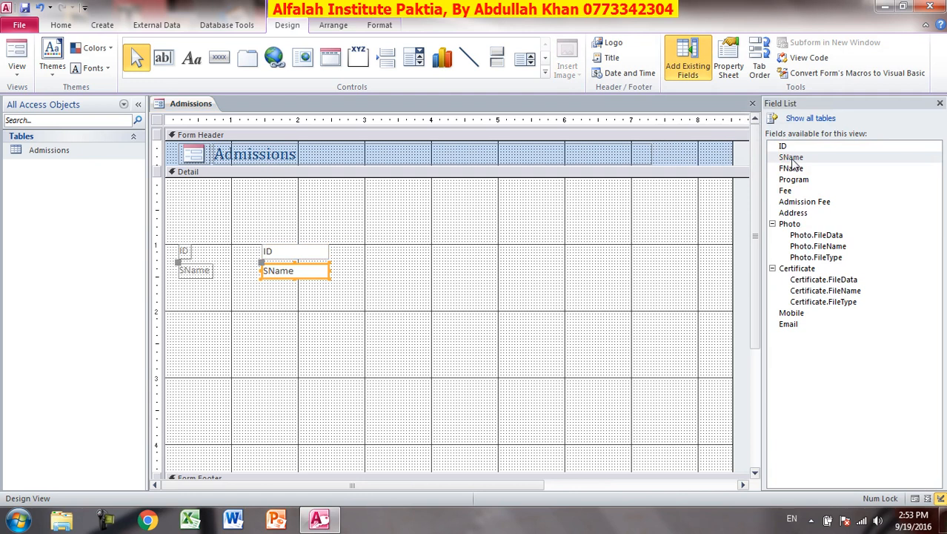
double_click(799, 181)
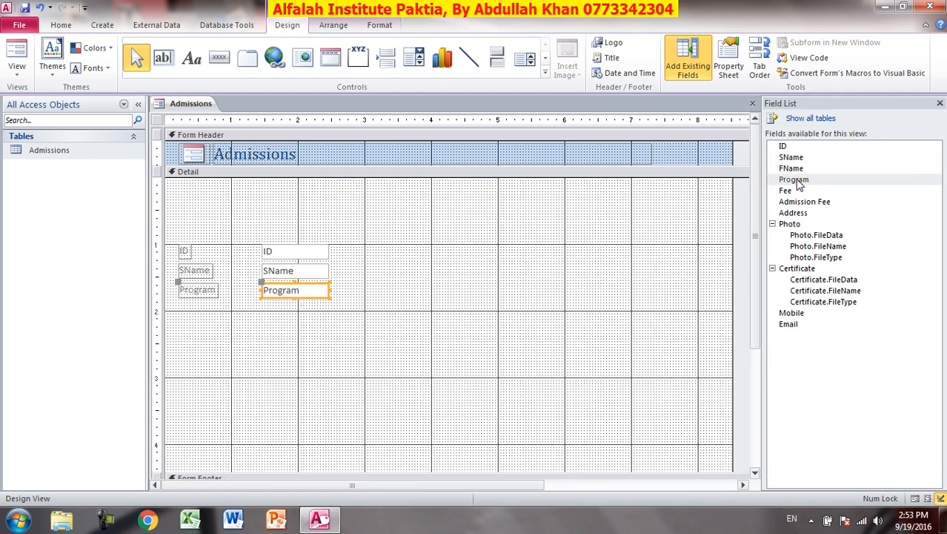
double_click(797, 192)
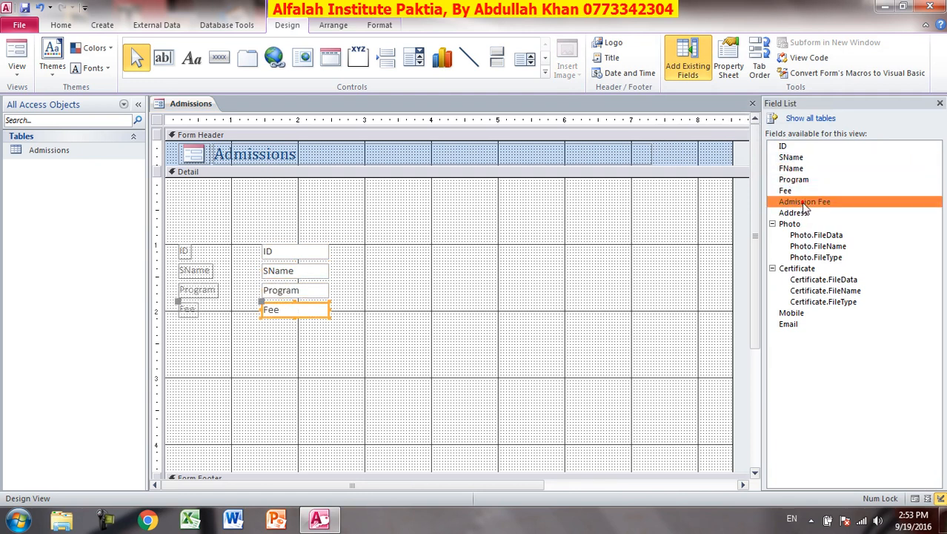
Add Admission Fee, Address, Mobile, Email, Photo and Certificate below them.
double_click(801, 202)
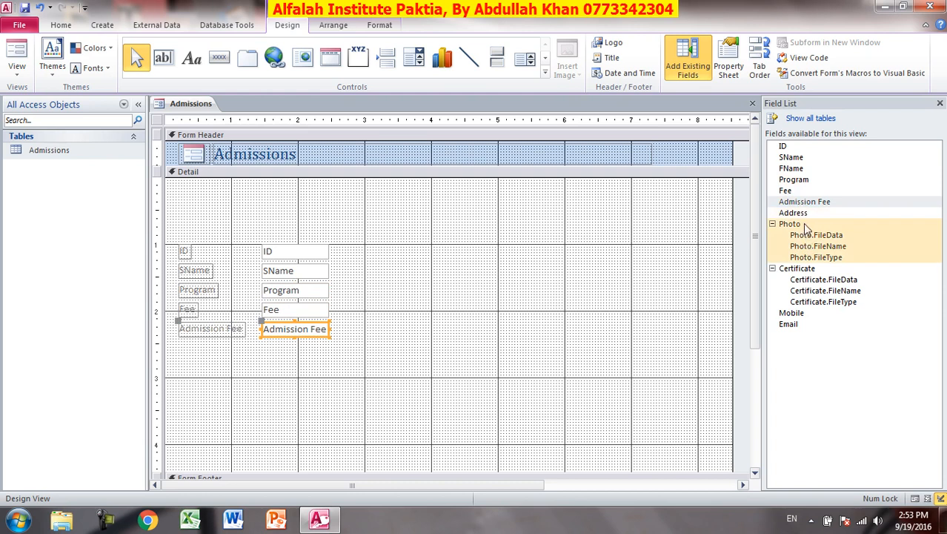
double_click(807, 213)
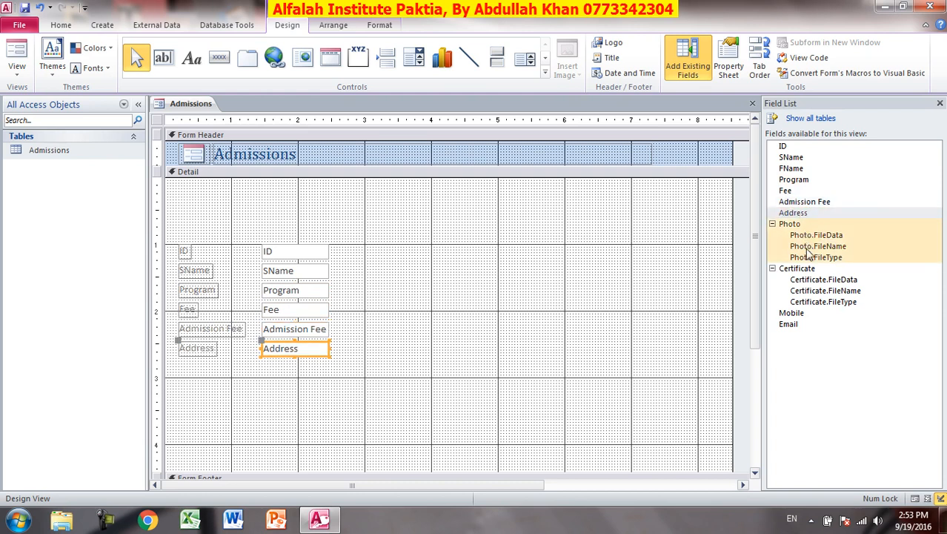
double_click(803, 314)
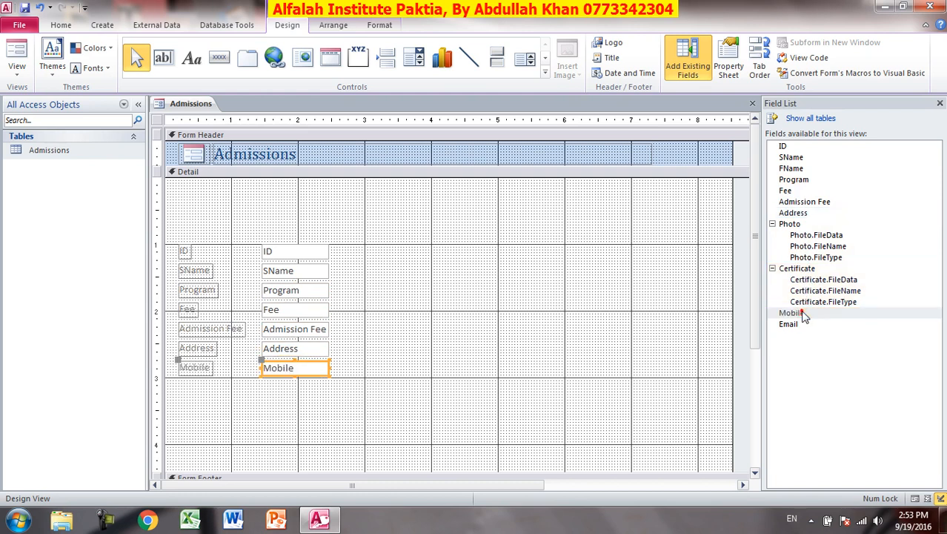
double_click(799, 326)
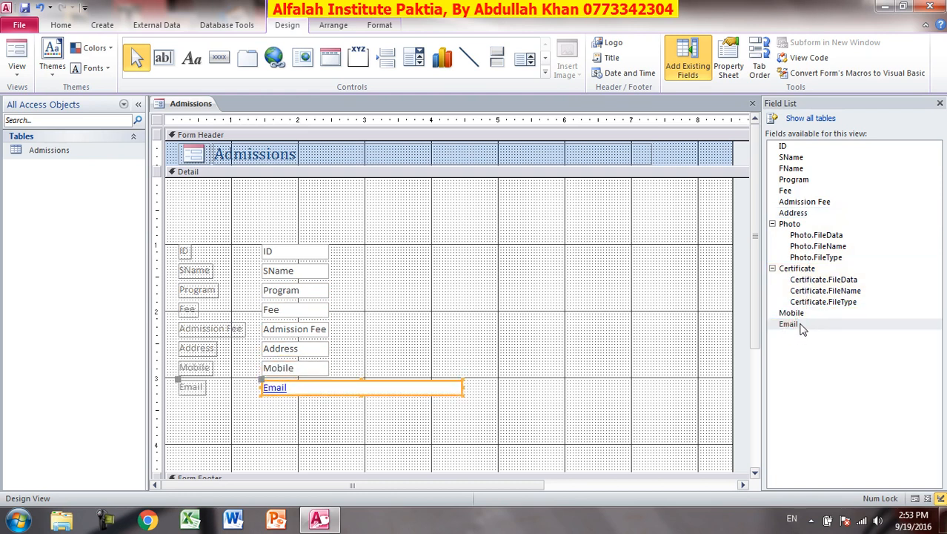
double_click(790, 225)
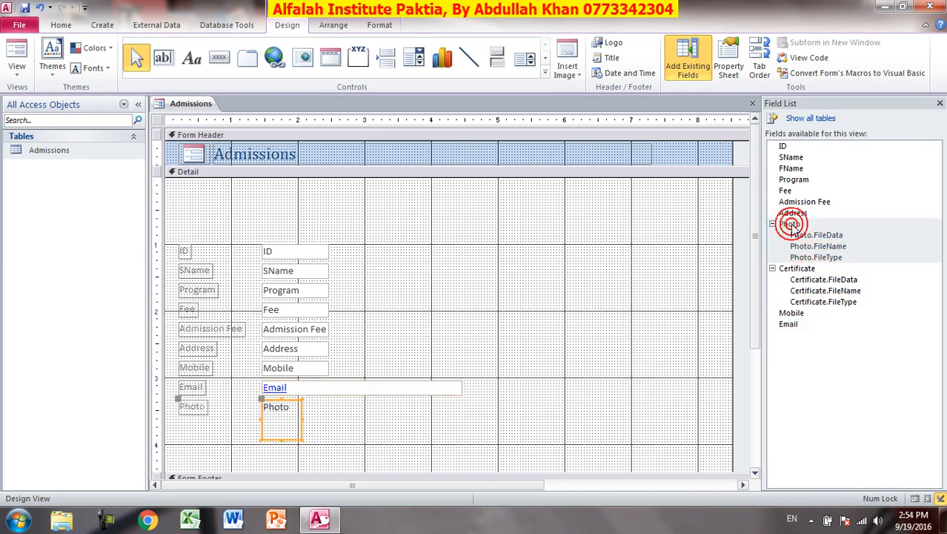
double_click(791, 271)
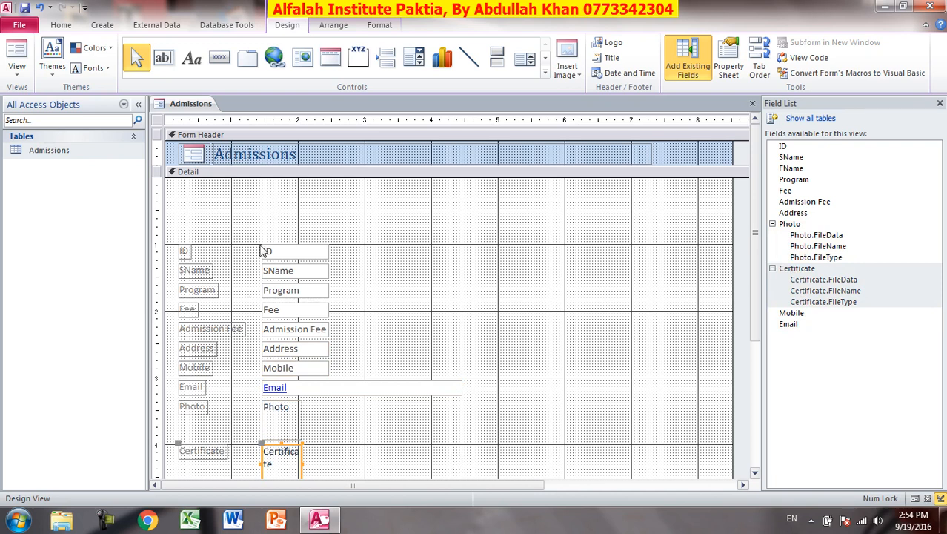
Move the ID label and text box up into the top row of the Detail section.
click(181, 251)
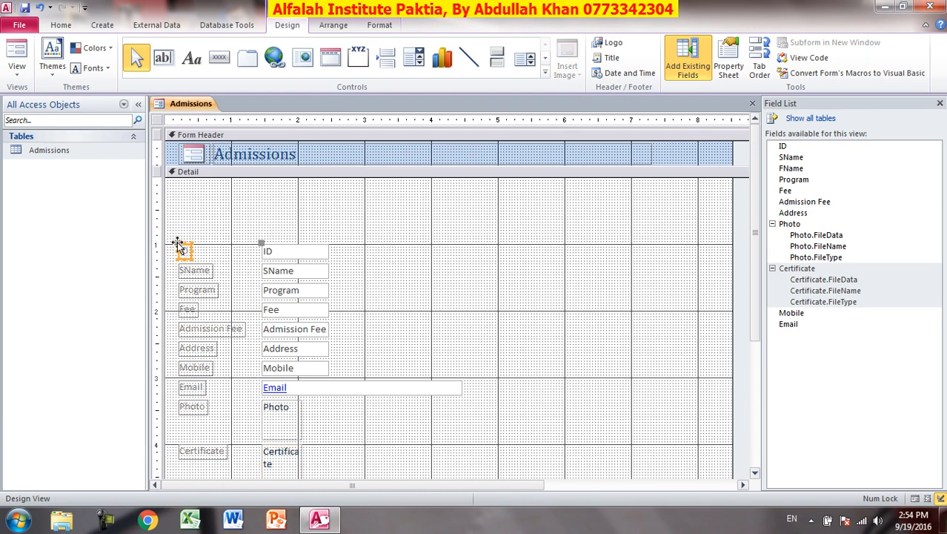
drag(178, 245, 185, 202)
key(ctrl+z)
drag(356, 245, 215, 261)
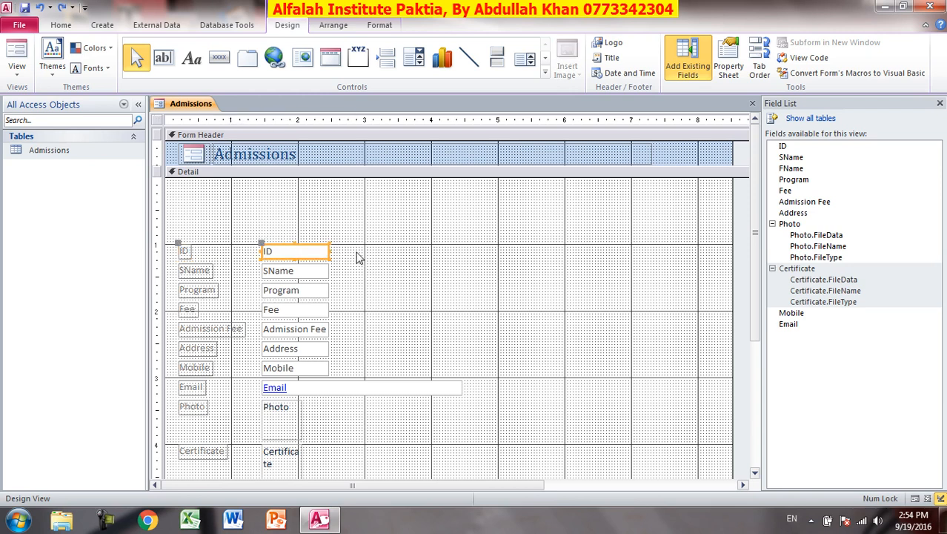
drag(324, 247, 324, 197)
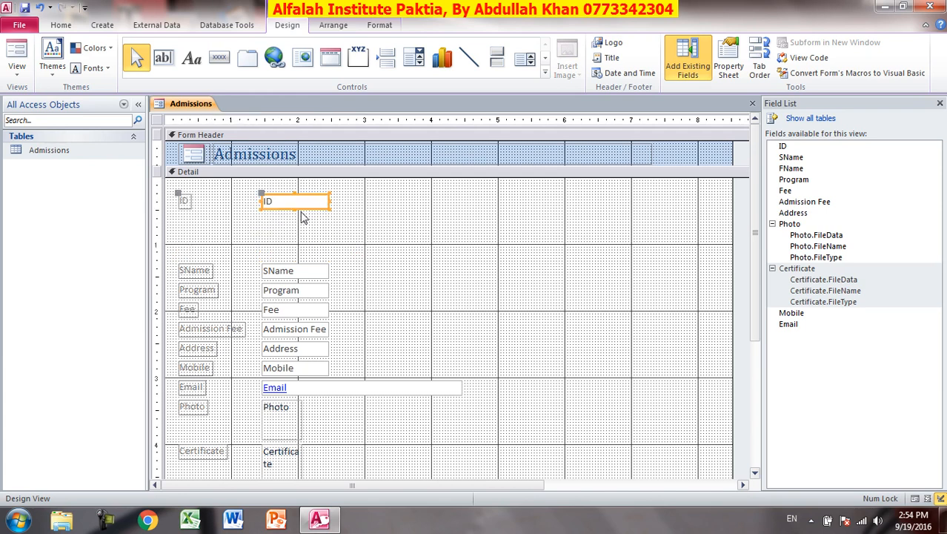
drag(310, 194, 347, 195)
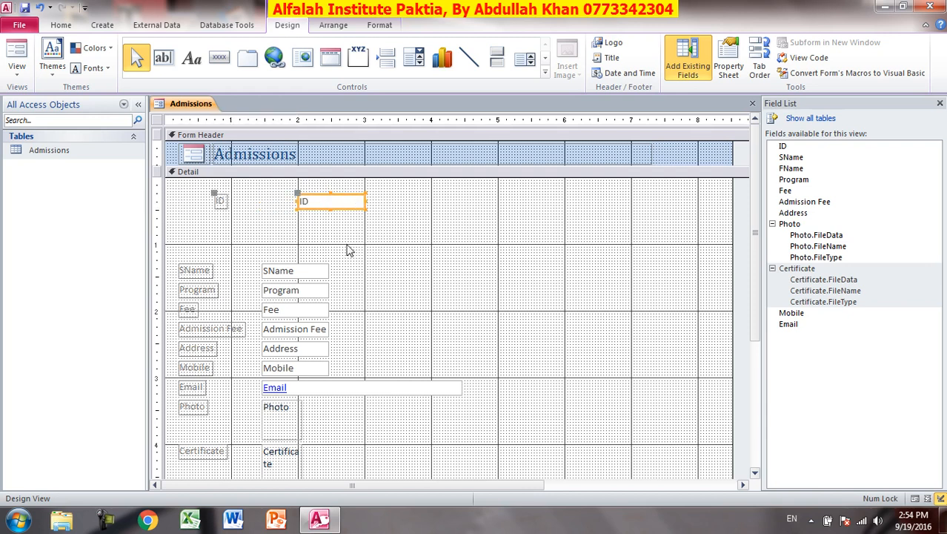
drag(347, 198, 415, 197)
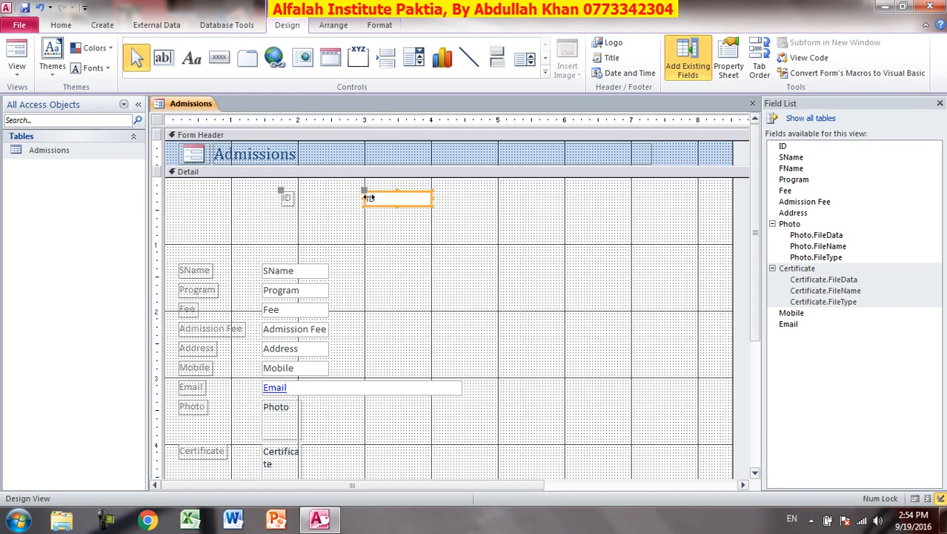
Put the ID label left of its box and widen the box leftward up to the label.
click(287, 197)
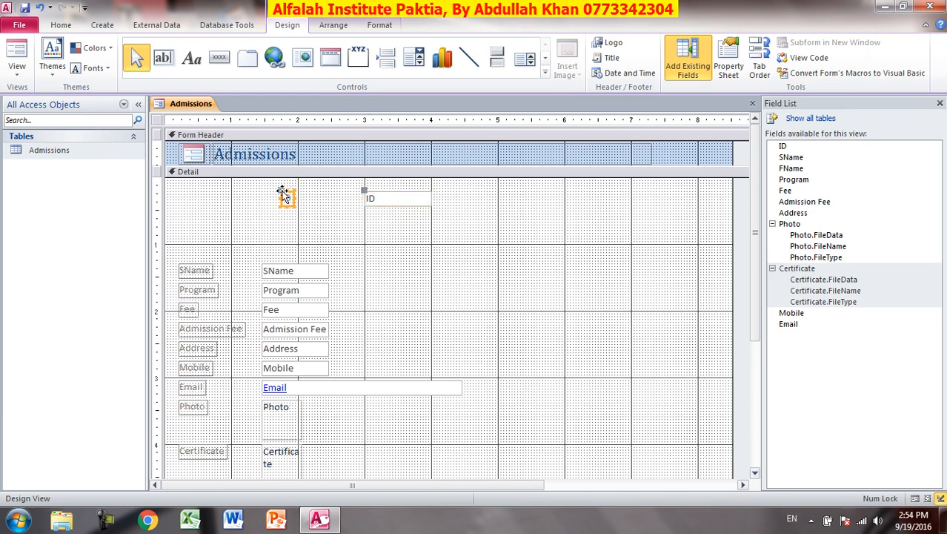
drag(282, 191, 218, 193)
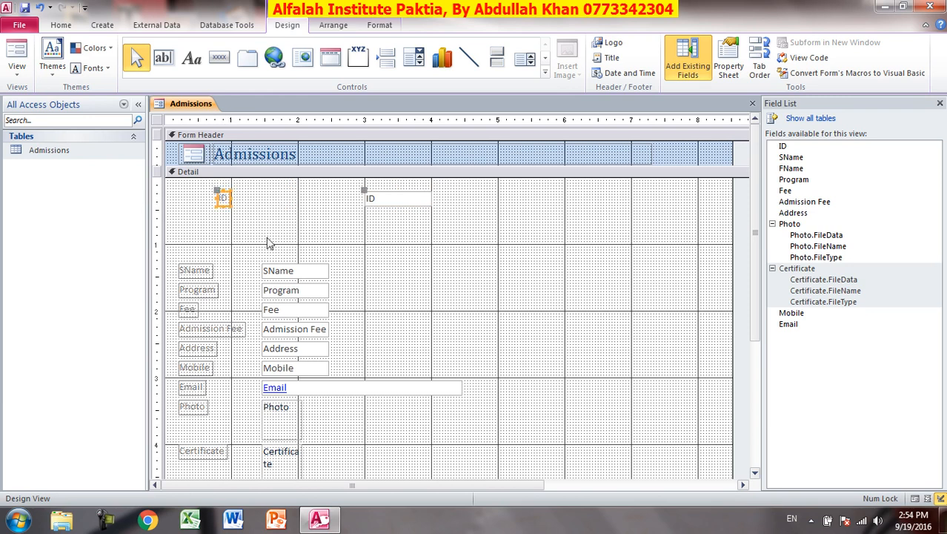
click(366, 203)
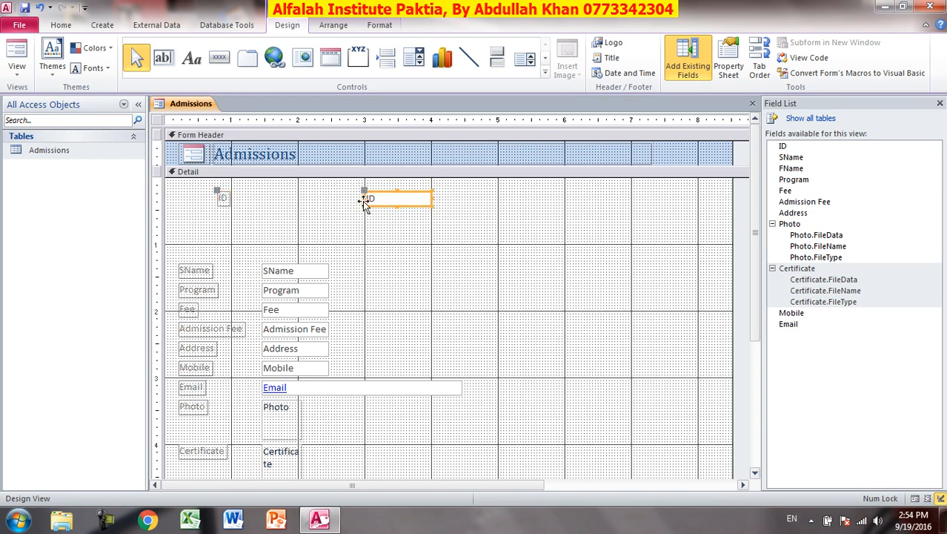
drag(364, 198, 238, 198)
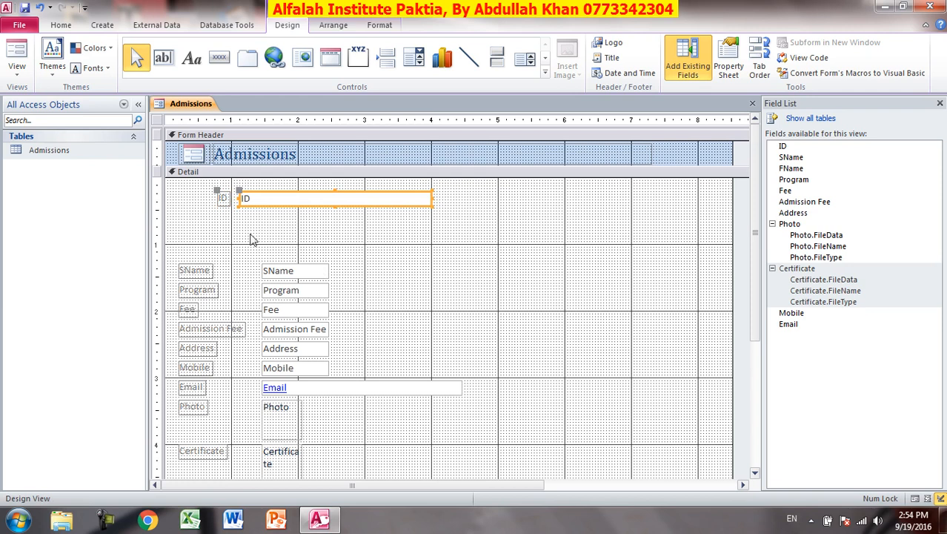
click(227, 198)
click(261, 223)
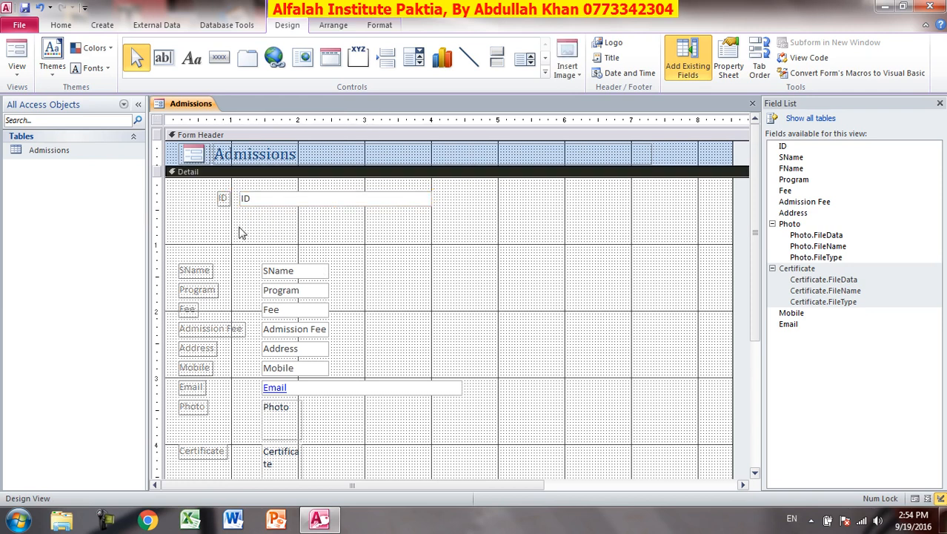
click(282, 270)
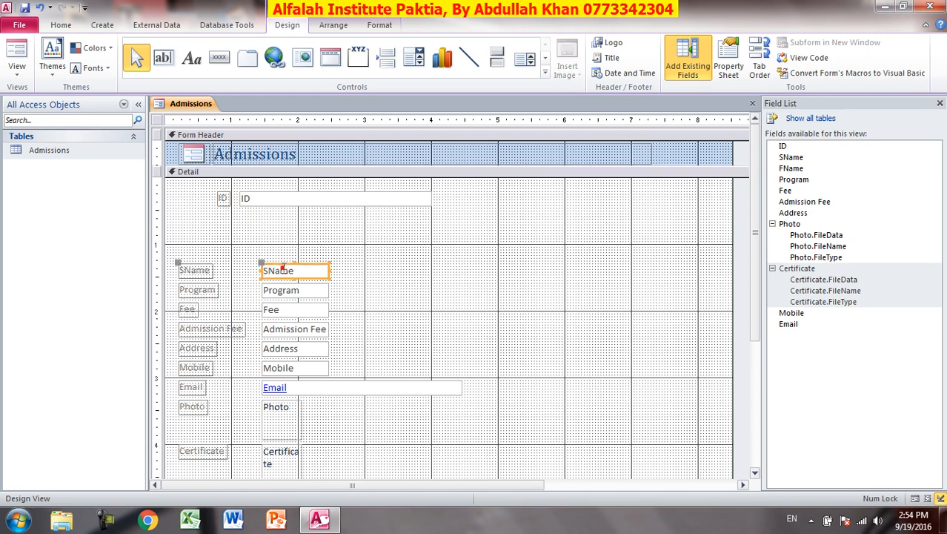
Move the SName label and box up under ID, widen the SName box leftward, and narrow the ID box.
drag(326, 245, 415, 218)
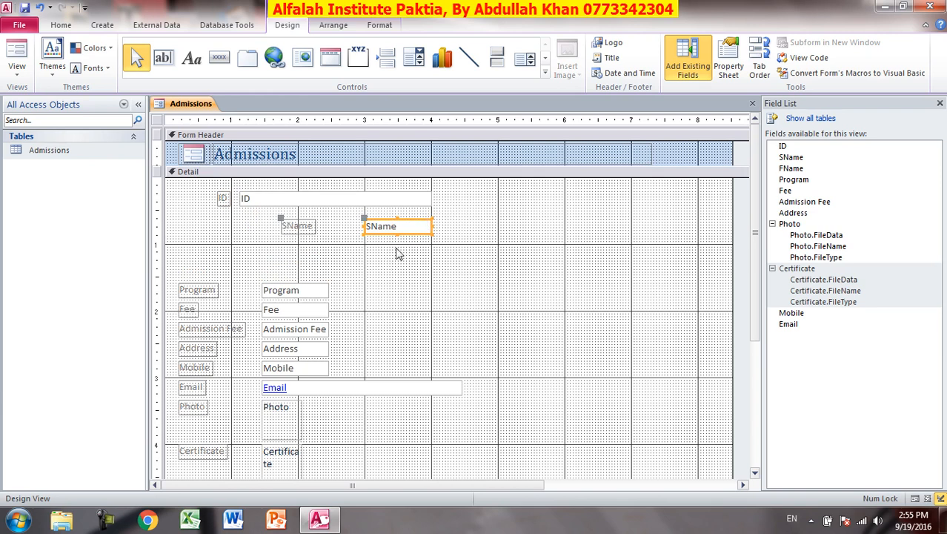
click(280, 220)
drag(281, 222, 192, 216)
click(374, 227)
drag(364, 226, 240, 222)
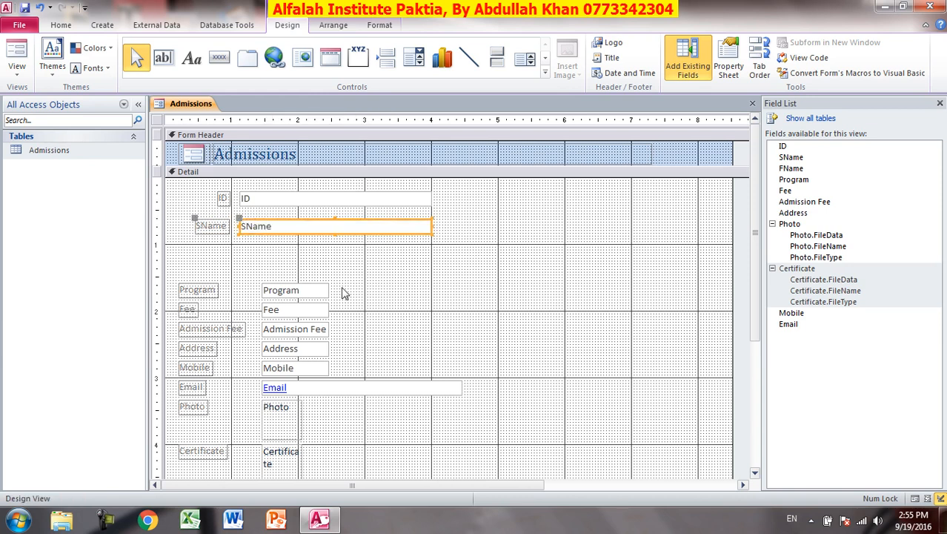
click(419, 199)
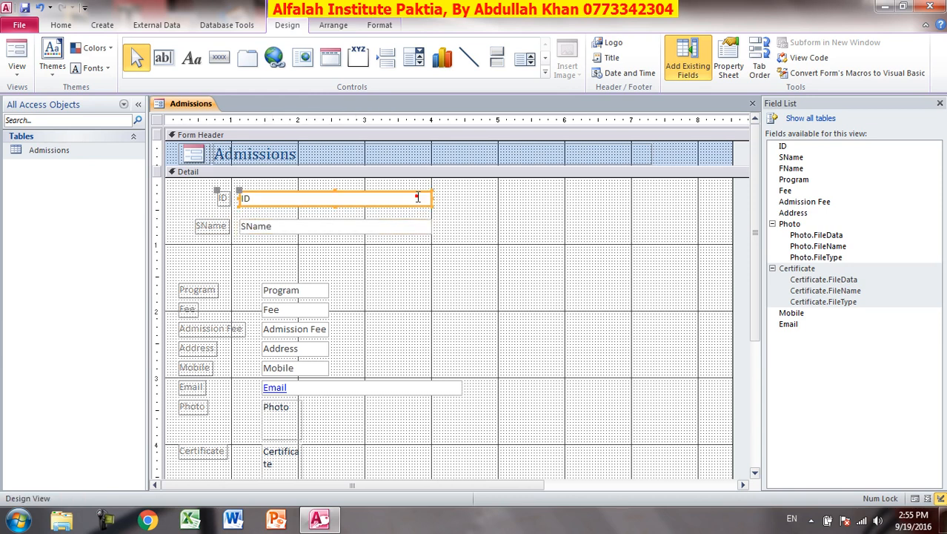
drag(430, 198, 297, 200)
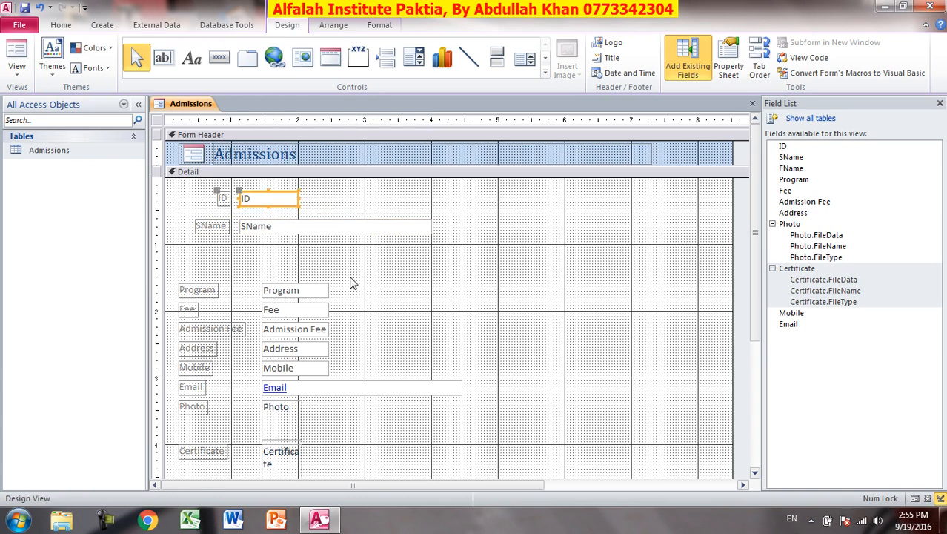
Move the Program box and label up under SName and widen the Program box leftward.
click(306, 291)
drag(310, 282, 348, 254)
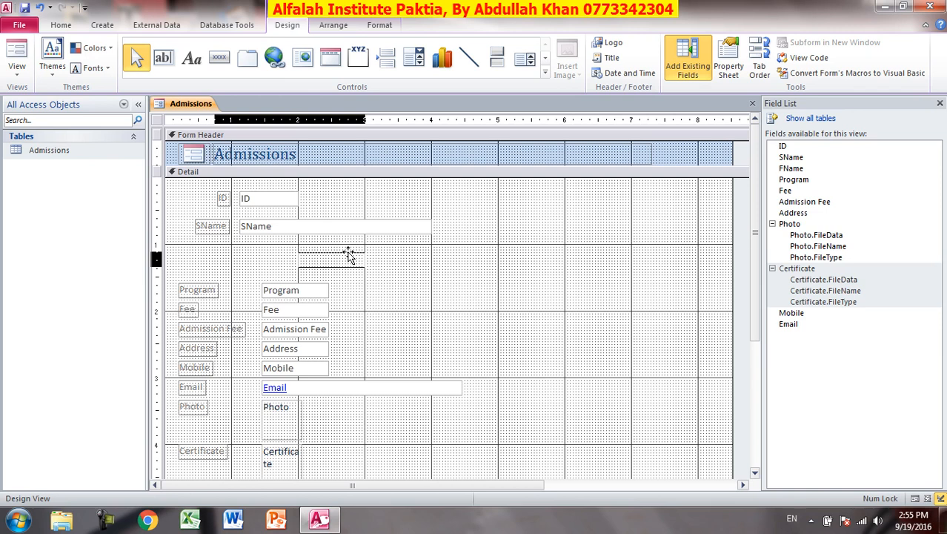
drag(349, 253, 346, 249)
click(250, 260)
drag(213, 248, 187, 248)
click(308, 257)
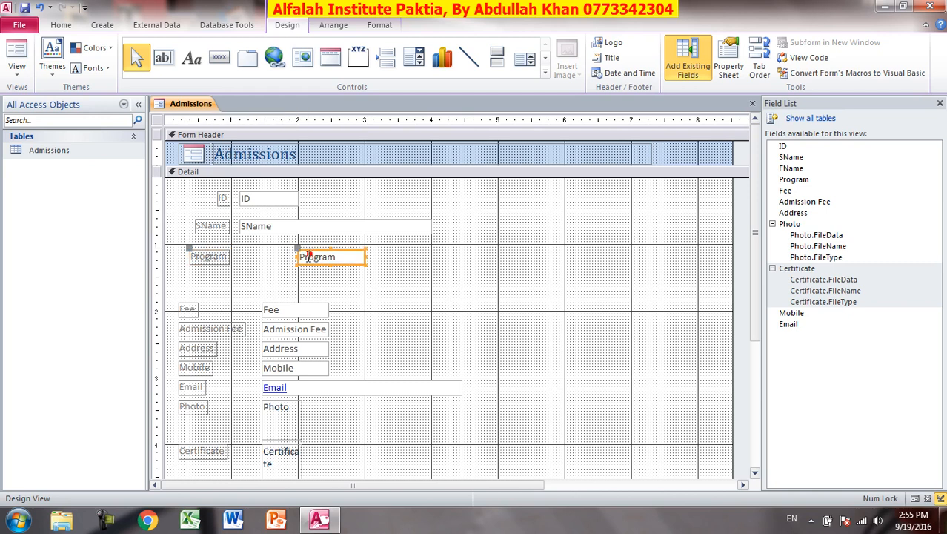
drag(297, 257, 234, 255)
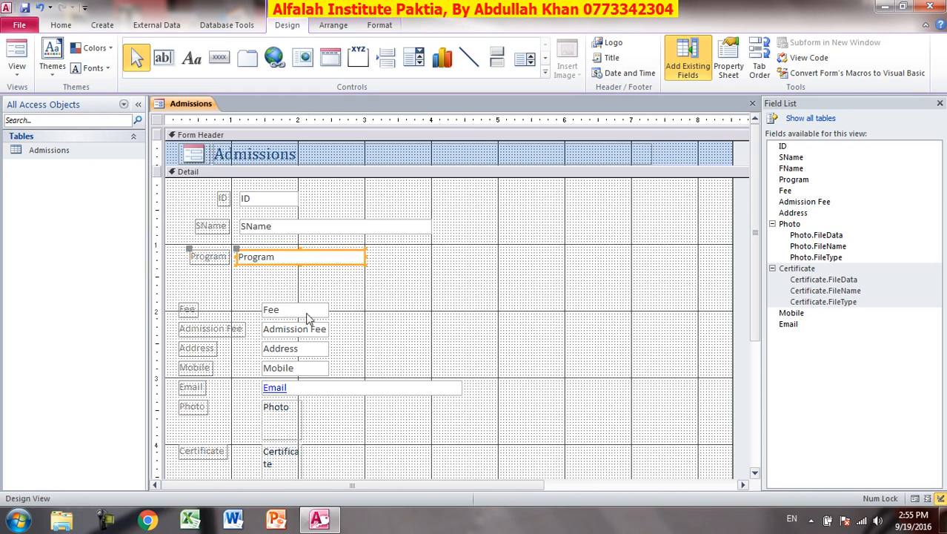
click(235, 256)
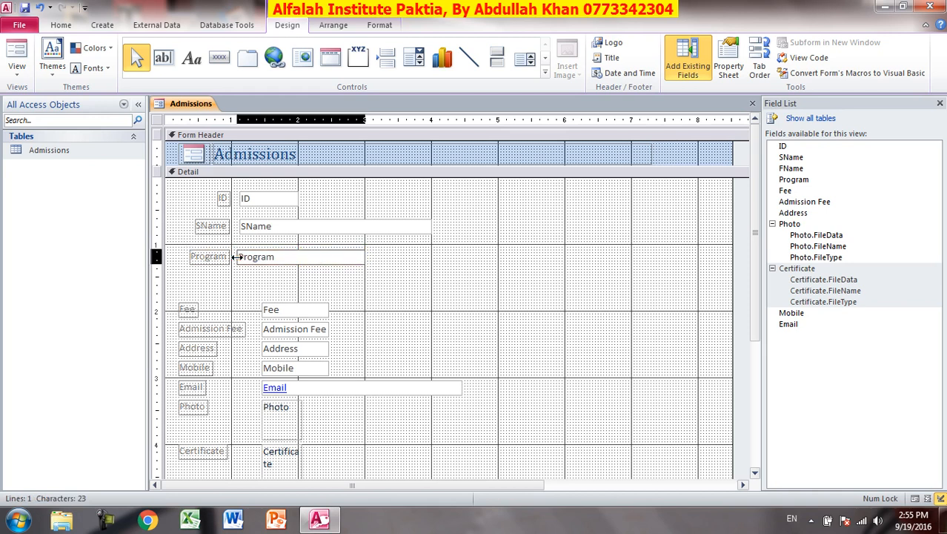
key(Escape)
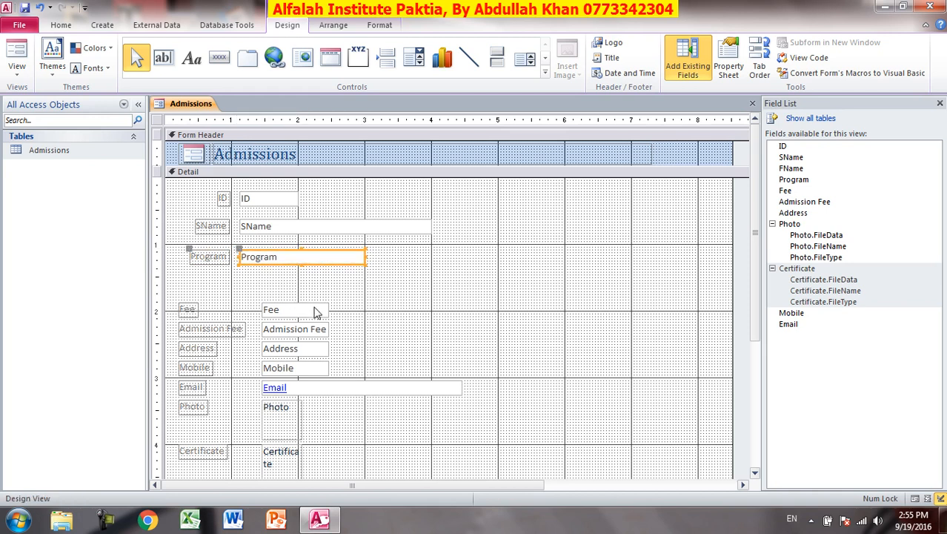
click(315, 312)
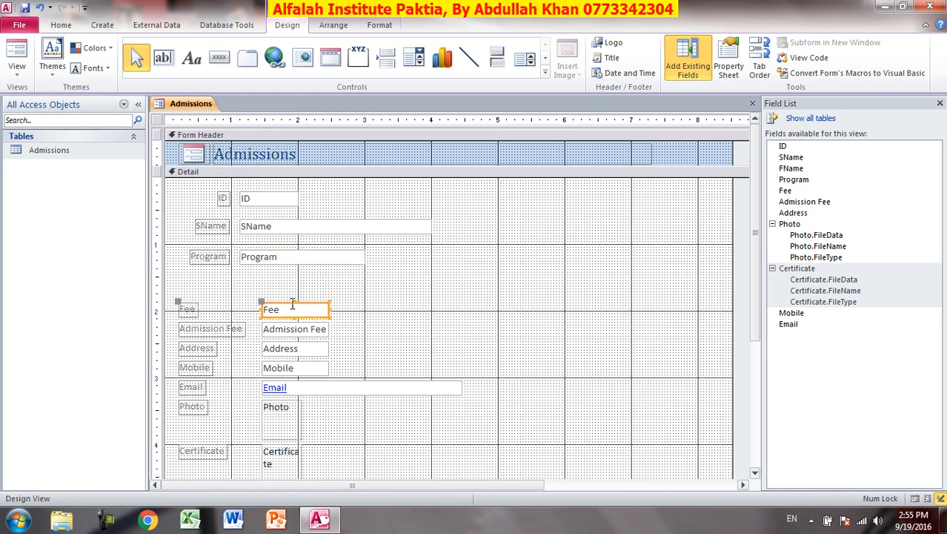
Nudge the Fee field into place and widen its box leftward to match Program.
key(Up)
key(Up)
key(Up)
key(Up)
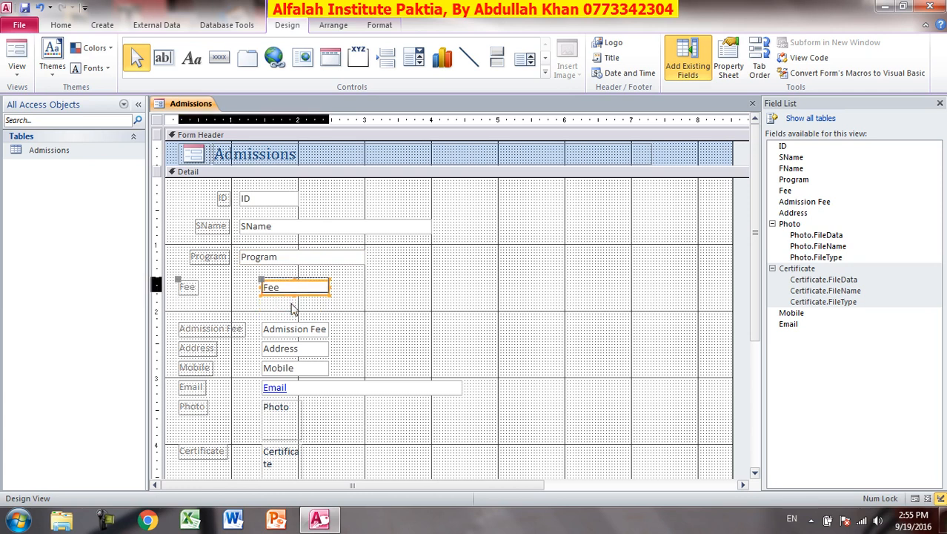
key(Right)
key(Right)
key(Right)
key(Right)
key(Right)
key(Right)
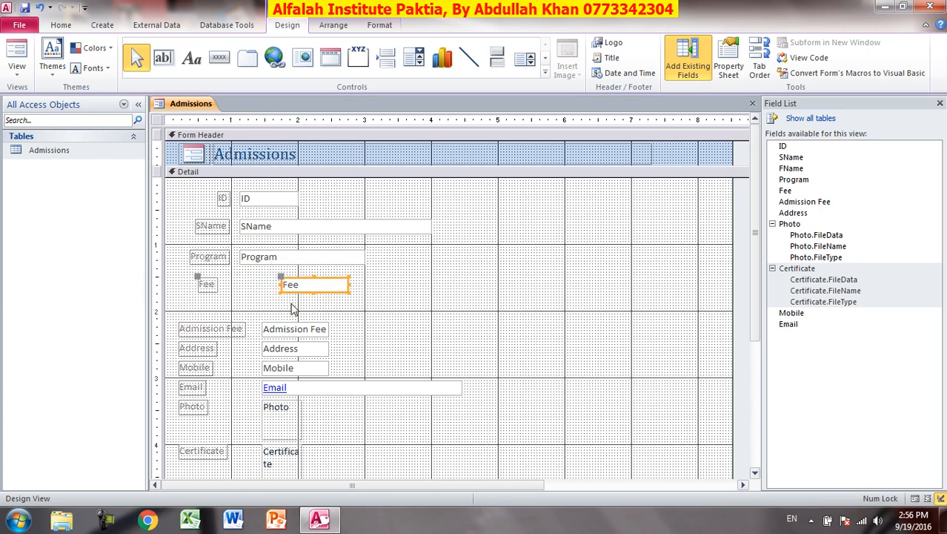
key(Right)
key(Right)
key(Right)
key(Right)
key(Right)
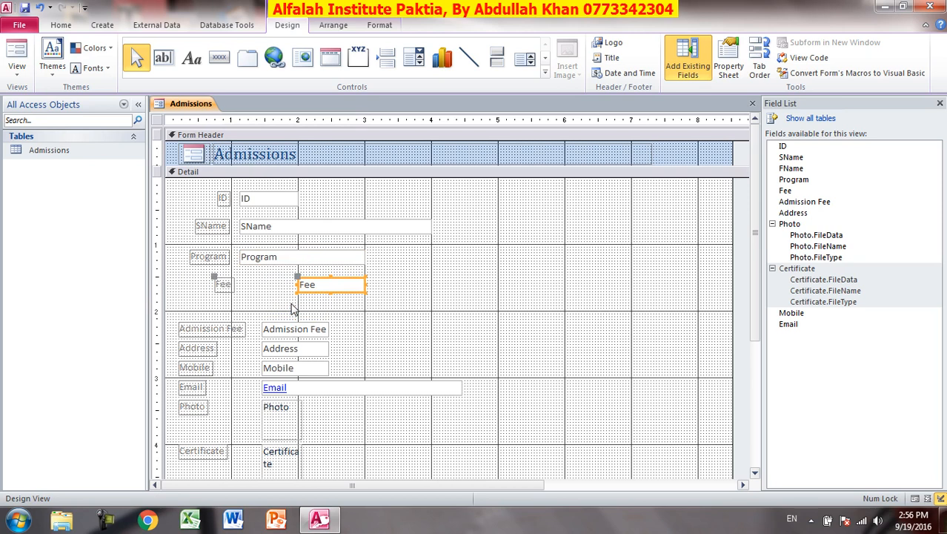
click(222, 285)
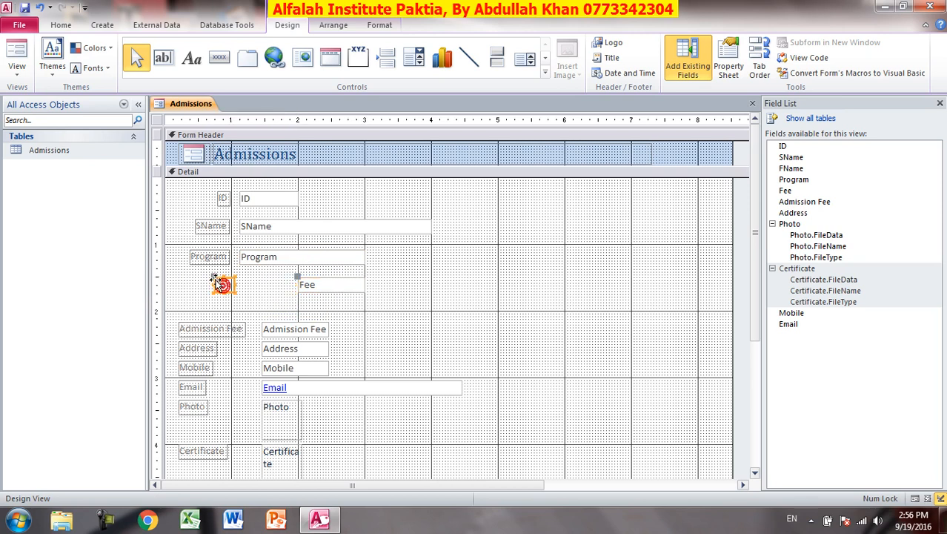
mouse_move(214, 276)
mouse_down()
mouse_move(199, 274)
mouse_move(210, 277)
mouse_up()
click(307, 281)
drag(298, 284, 241, 284)
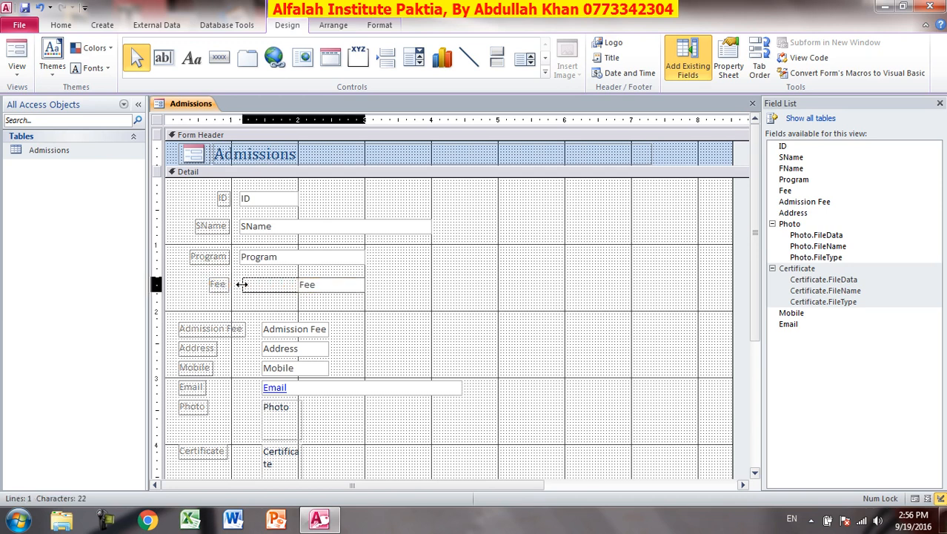
drag(242, 284, 238, 284)
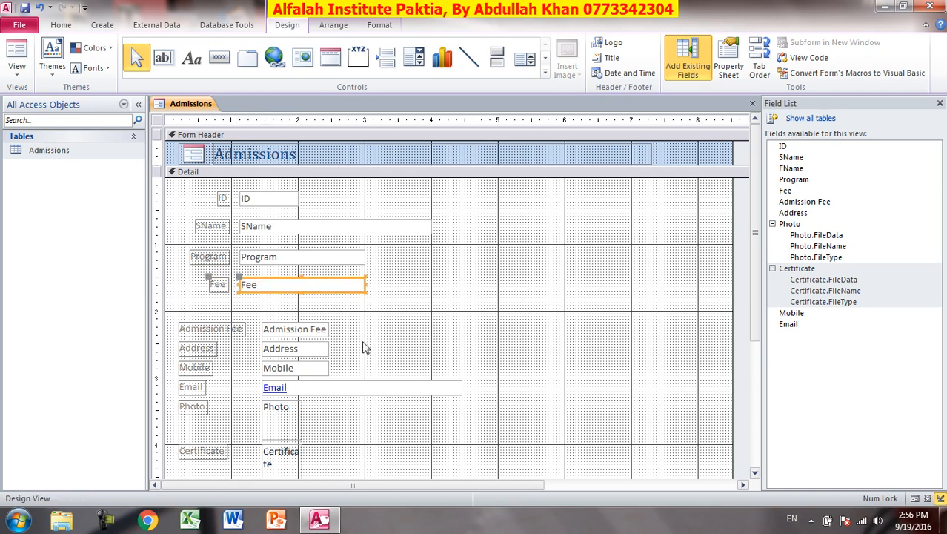
Nudge the Admission Fee field up and move its label left, sized to show the full text.
click(308, 329)
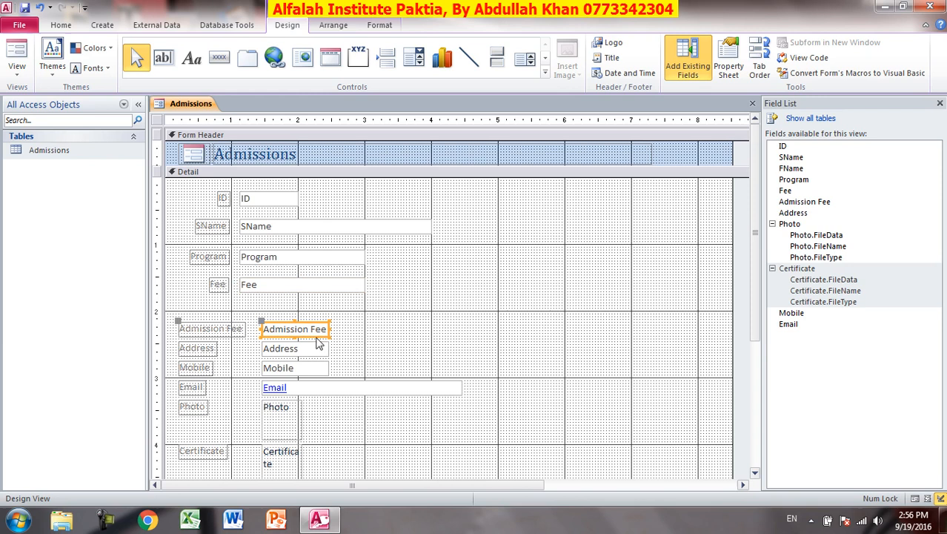
key(Up)
key(Up)
key(Up)
key(Up)
key(Up)
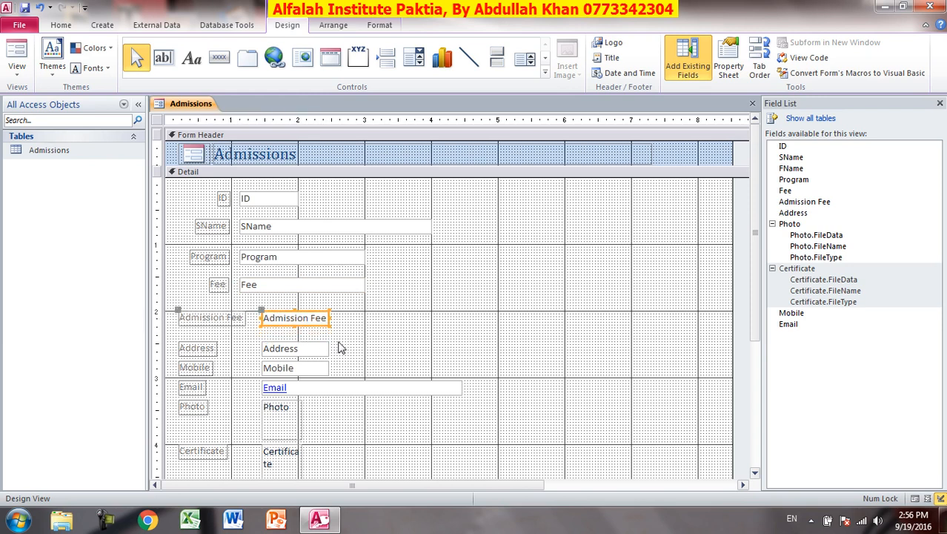
key(Right)
key(Right)
key(Right)
key(Right)
key(Right)
key(Right)
key(Right)
key(Right)
key(Right)
key(Right)
key(Right)
key(Right)
key(Right)
key(Right)
key(Right)
key(Right)
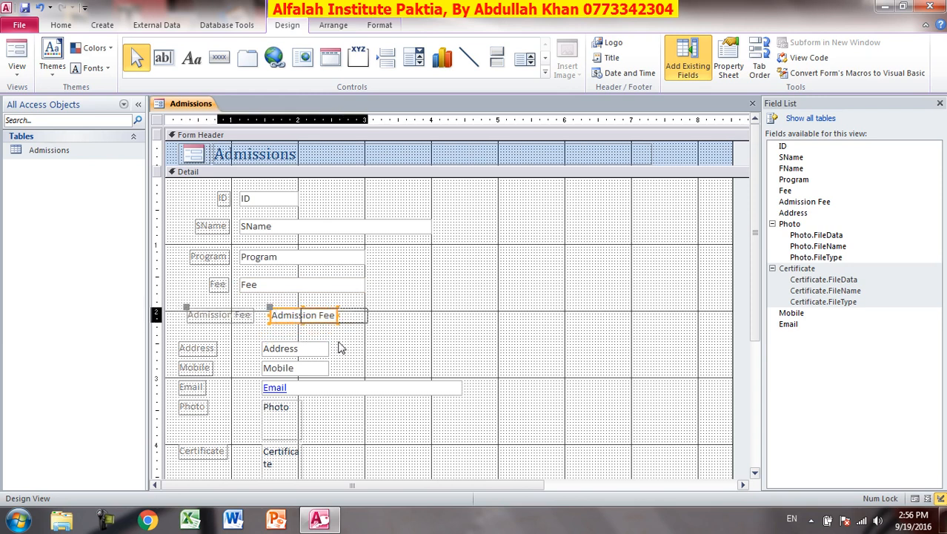
key(Left)
key(Left)
key(Left)
key(Left)
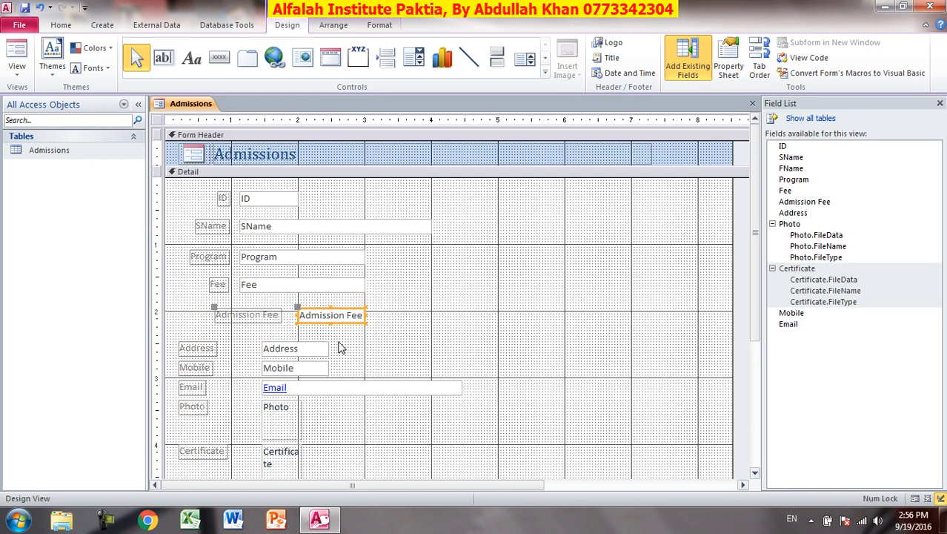
click(223, 315)
drag(213, 306, 147, 306)
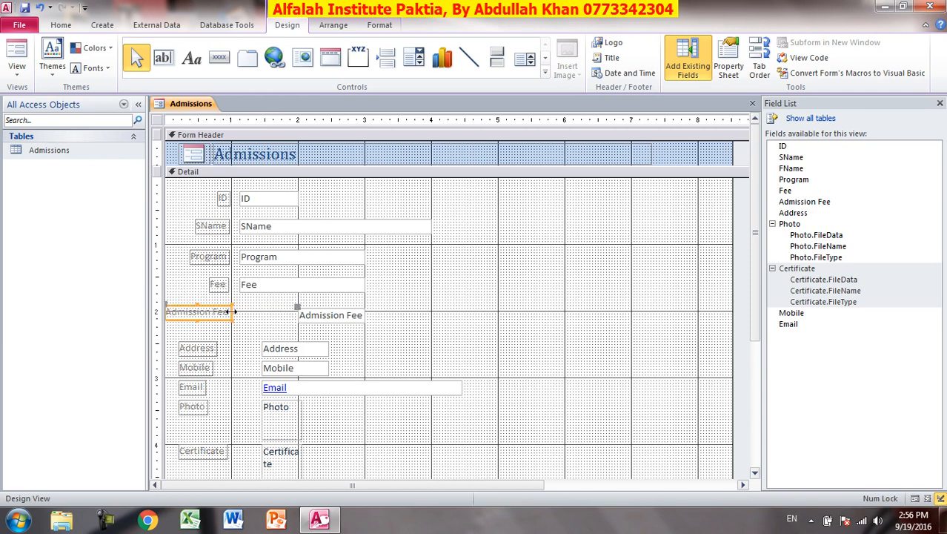
drag(230, 312, 223, 311)
drag(226, 311, 232, 311)
Fit the Program and SName labels to their full text.
click(219, 285)
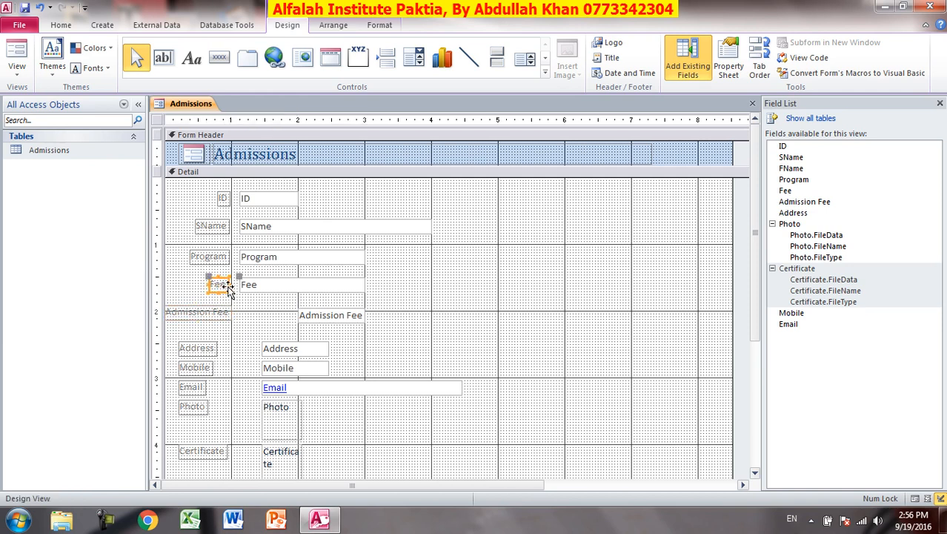
click(226, 257)
click(228, 254)
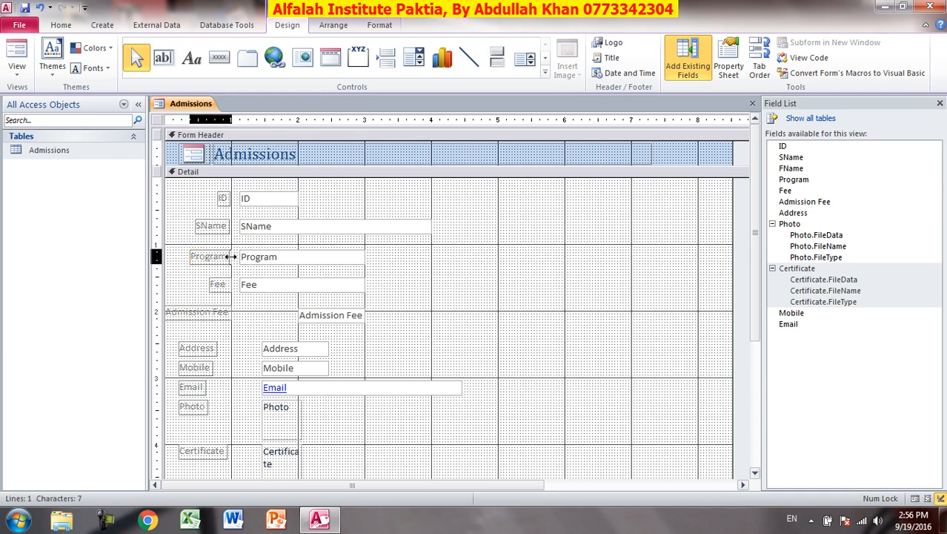
click(226, 226)
drag(227, 226, 231, 226)
click(229, 197)
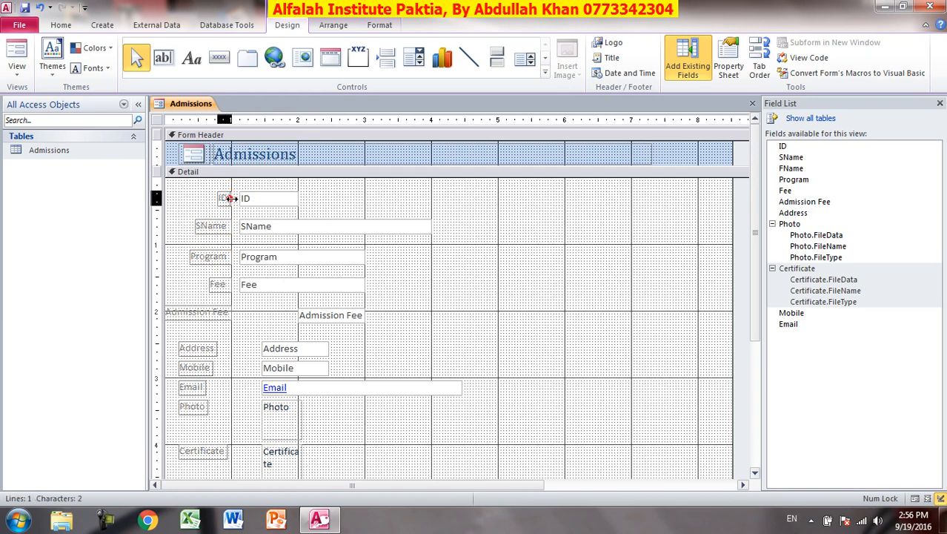
Stretch the Admission Fee box left to align with Fee and nudge Address up beneath it.
click(321, 282)
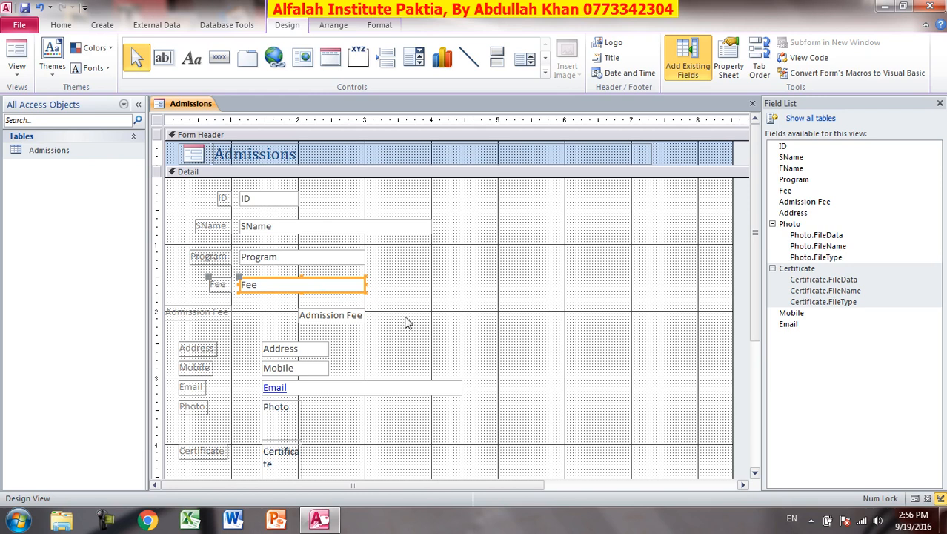
scroll(405, 322, down, 3)
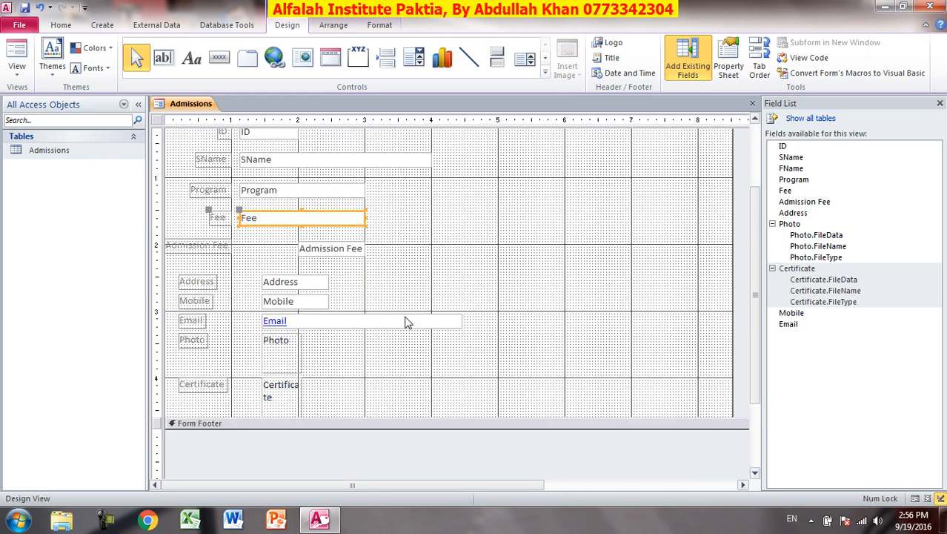
click(322, 252)
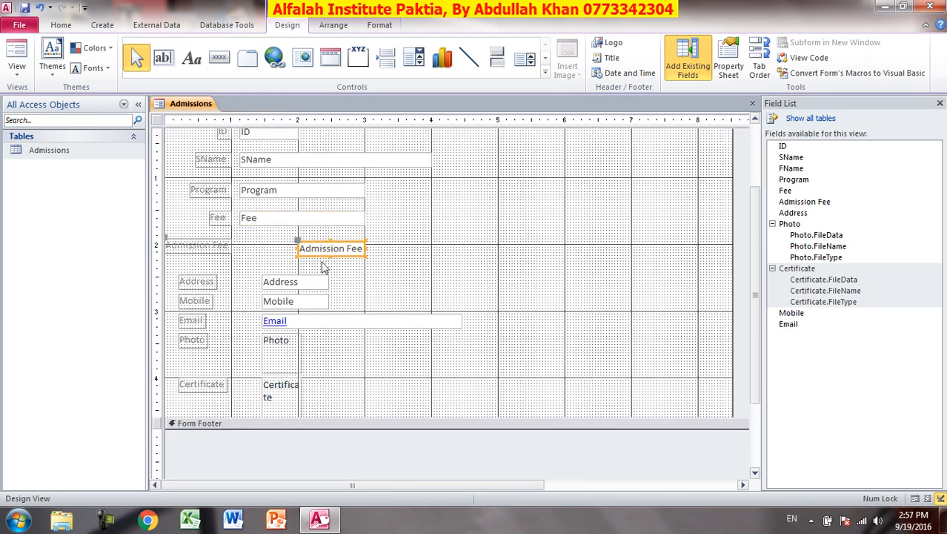
drag(296, 248, 238, 244)
click(300, 282)
key(Up)
key(Up)
key(Right)
key(Right)
key(Right)
key(Right)
key(Right)
key(Right)
key(Right)
key(Right)
key(Right)
key(Right)
key(Right)
key(Right)
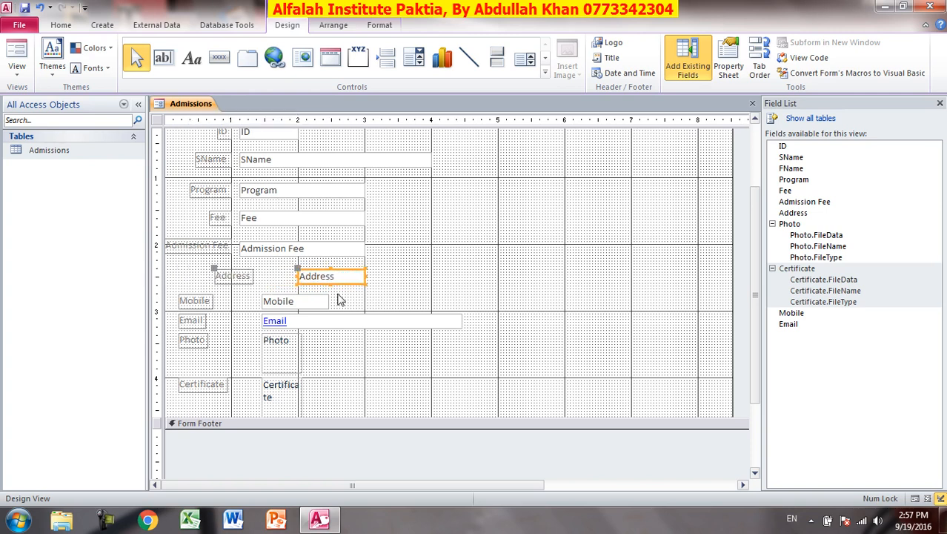
Move the Address label left and make the Address box wider and taller, aligned with the fields above.
click(233, 274)
drag(212, 270, 192, 271)
click(312, 283)
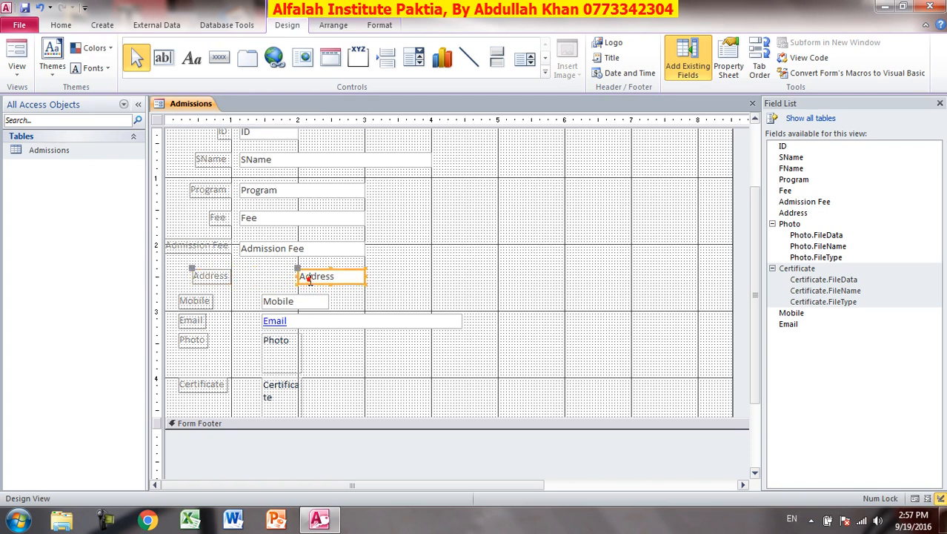
drag(298, 275, 244, 274)
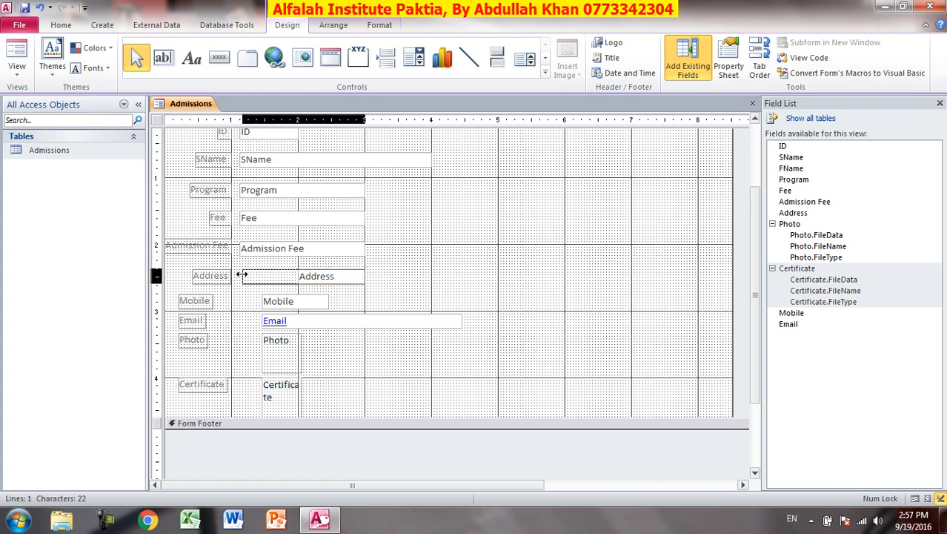
drag(240, 274, 240, 275)
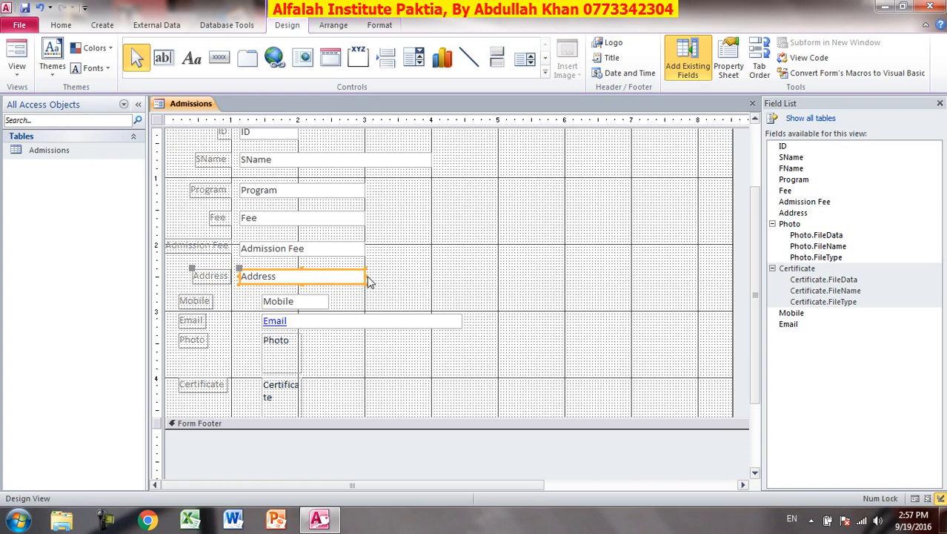
drag(364, 275, 432, 276)
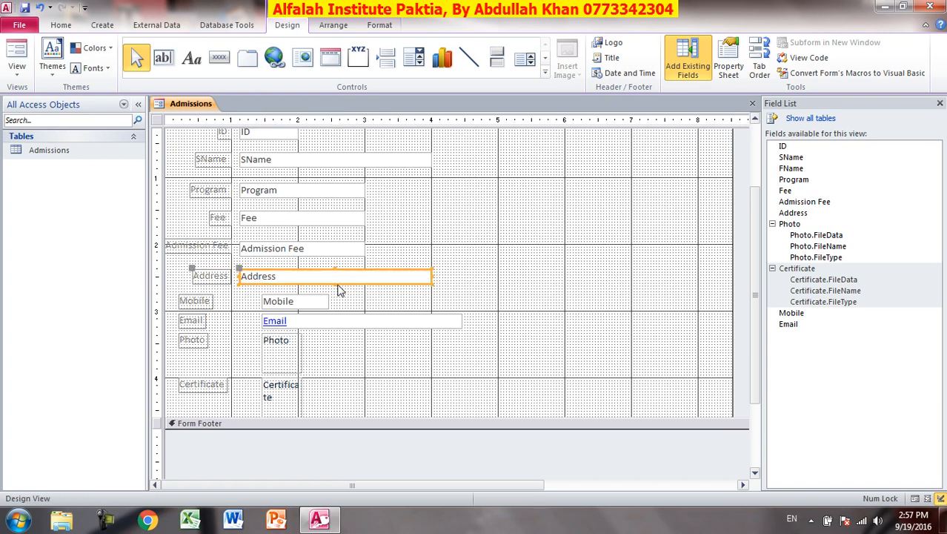
drag(334, 284, 337, 292)
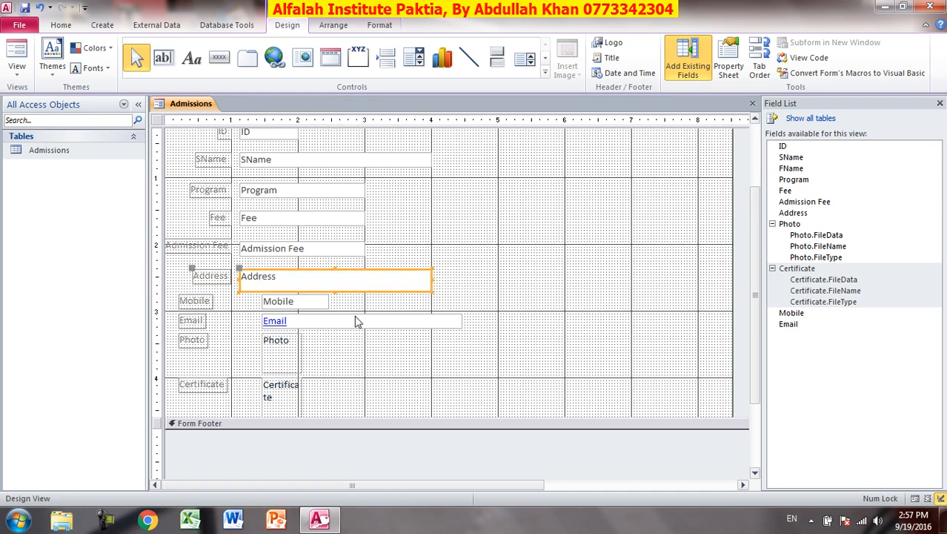
Move the Photo field to the right side of the form.
click(291, 304)
drag(294, 349, 599, 350)
click(280, 387)
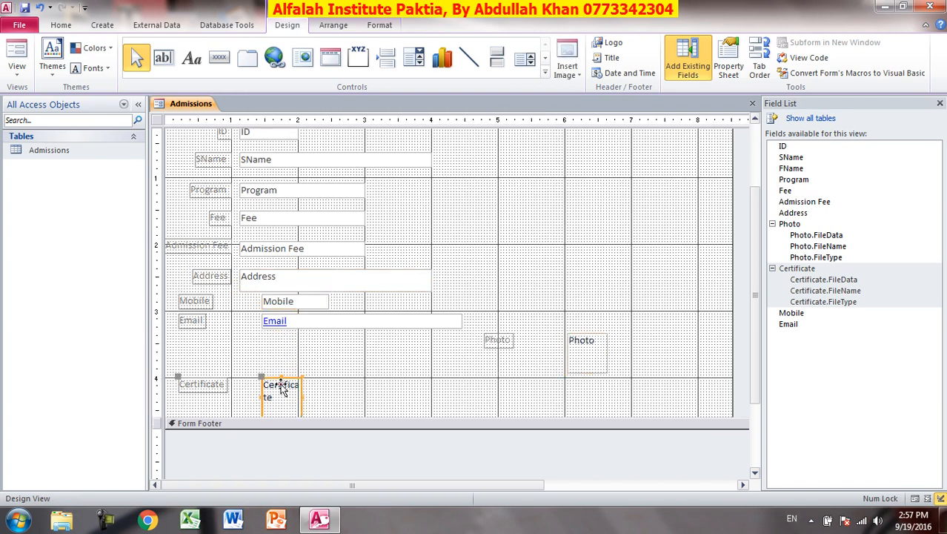
Move Certificate right beneath Photo and shift the Email and Mobile fields lower.
drag(281, 387, 632, 387)
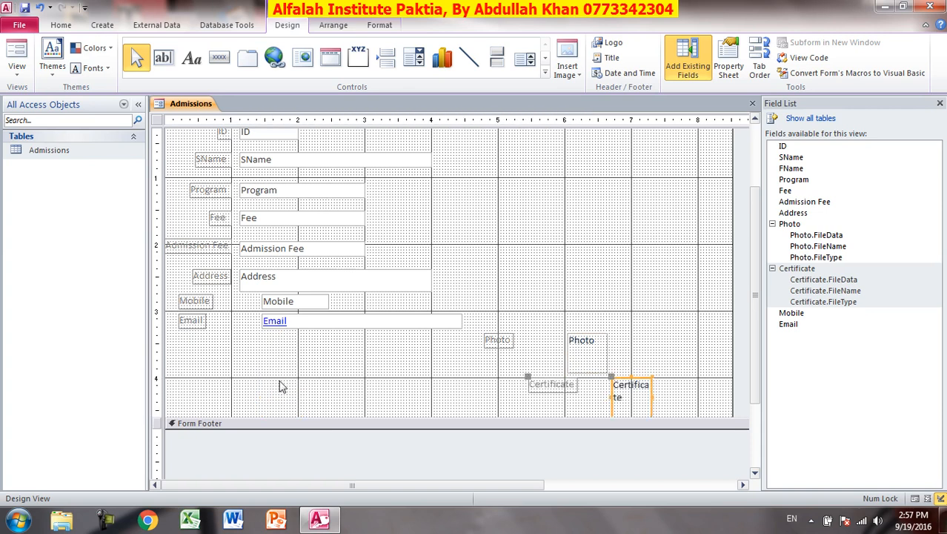
click(301, 319)
drag(302, 317, 298, 387)
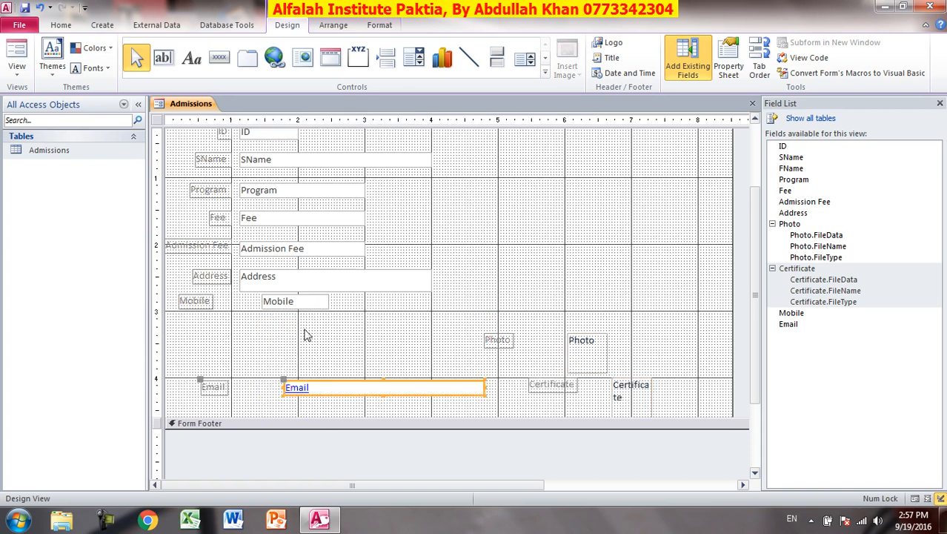
click(273, 295)
drag(291, 296, 291, 311)
Make the Address box taller and nudge the Mobile field into line beneath it.
click(293, 286)
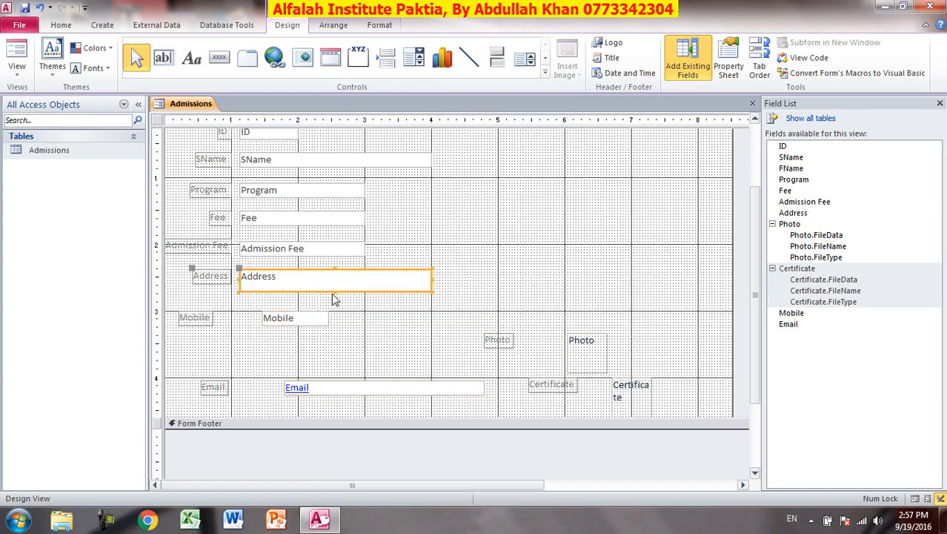
drag(336, 292, 335, 303)
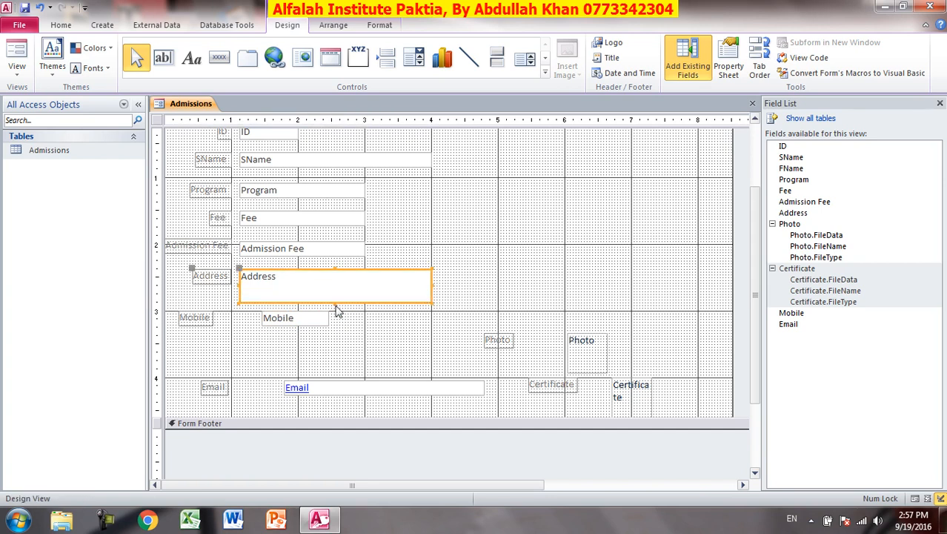
click(279, 317)
key(Right)
key(Right)
key(Right)
key(Right)
key(Right)
key(Right)
key(Right)
key(Right)
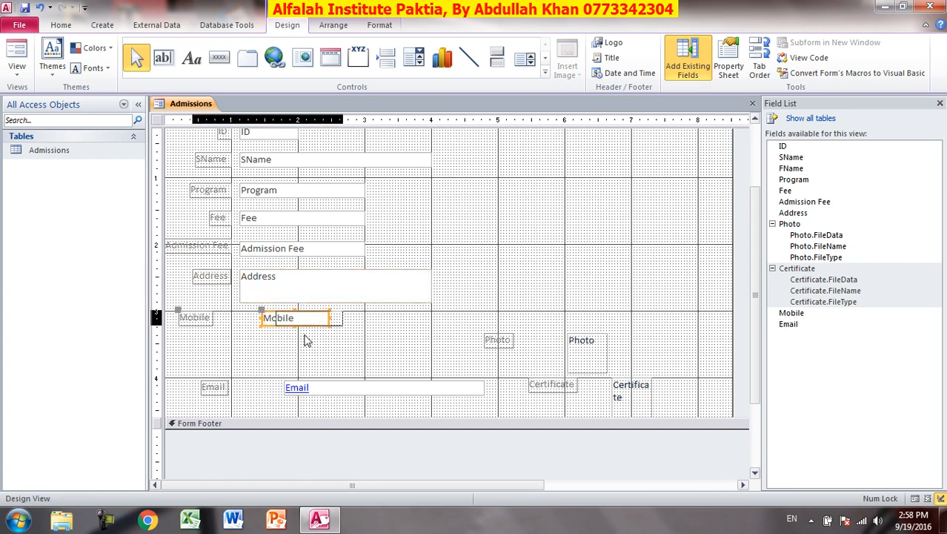
key(Down)
key(Down)
key(Right)
key(Right)
key(Right)
key(Right)
key(Right)
key(Right)
key(Right)
key(Right)
key(Right)
key(Right)
key(Right)
key(Right)
key(Right)
key(Right)
key(Right)
key(Right)
key(Right)
key(Right)
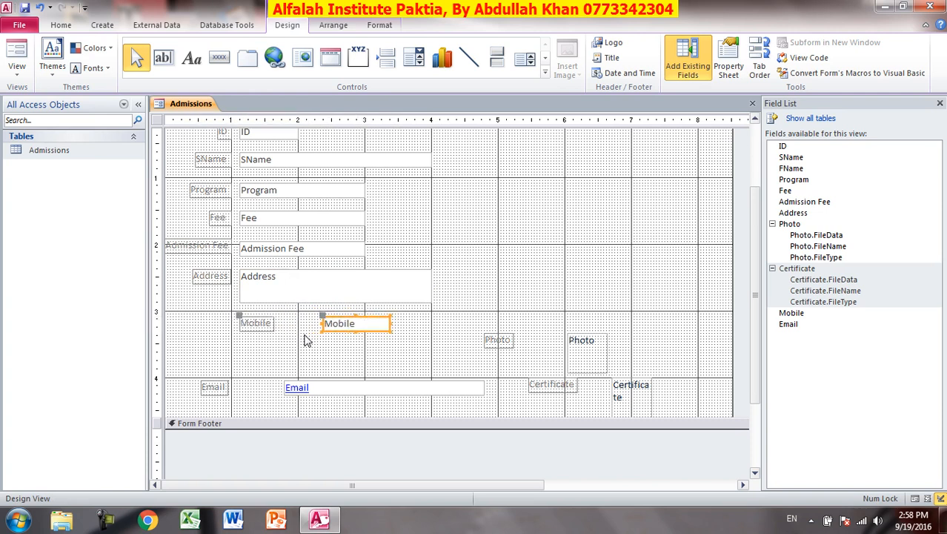
key(Right)
key(Right)
key(Right)
key(Right)
key(Right)
key(Left)
key(Left)
key(Left)
key(Left)
key(Left)
key(Left)
key(Left)
key(Left)
key(Left)
key(Left)
key(Left)
key(Left)
key(Left)
key(Left)
key(Left)
key(Left)
key(Left)
key(Left)
key(Left)
key(Left)
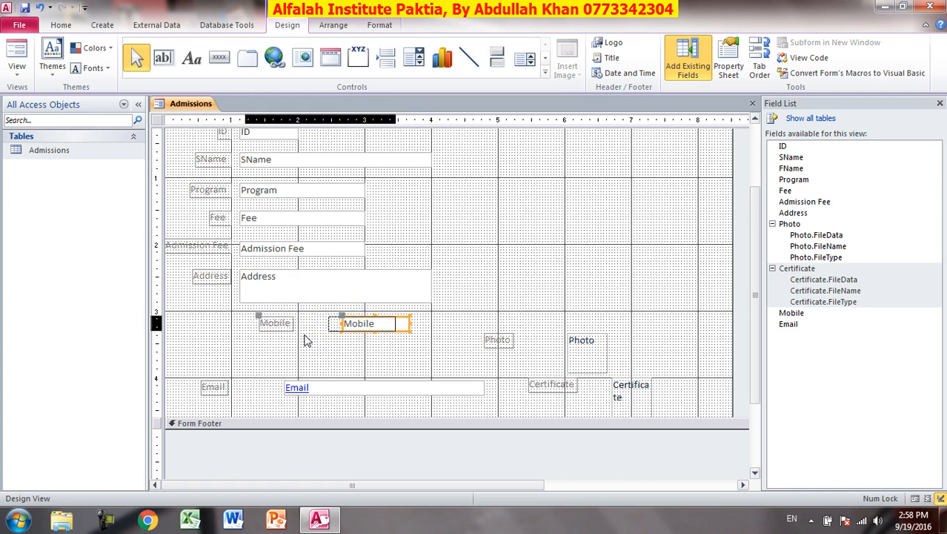
key(Right)
key(Right)
key(Right)
key(Right)
key(Right)
key(Right)
key(Right)
key(Right)
key(Right)
key(Right)
key(Right)
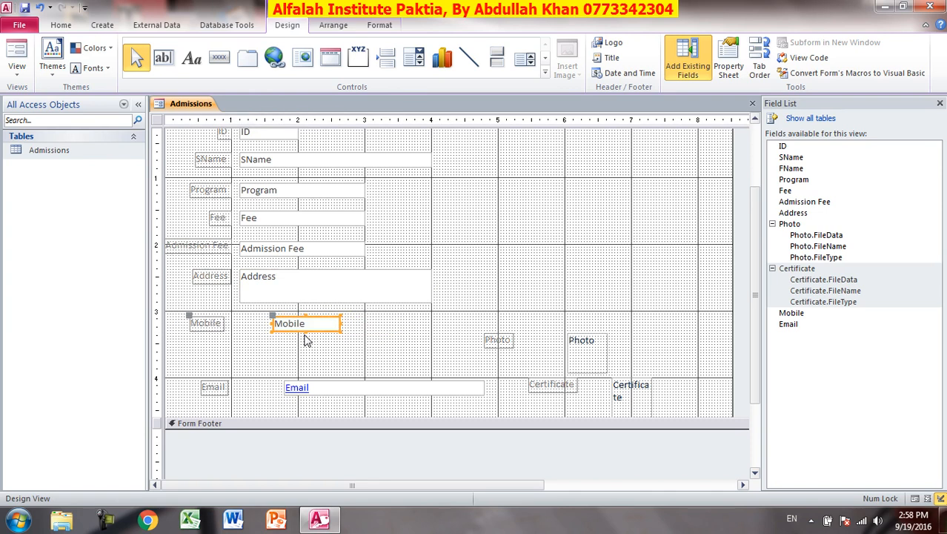
key(Right)
key(Right)
key(Right)
key(Right)
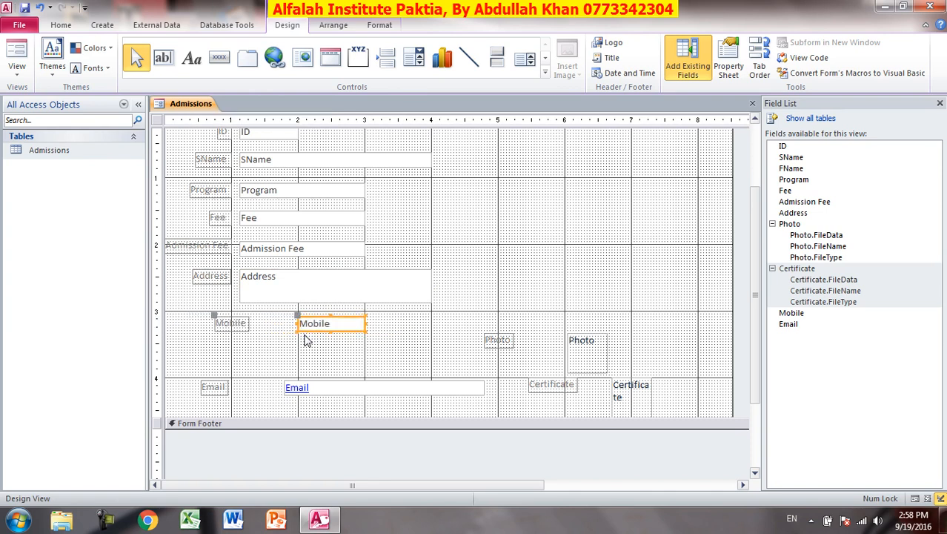
Move the Mobile label left and stretch the Mobile box to align with Address.
click(215, 318)
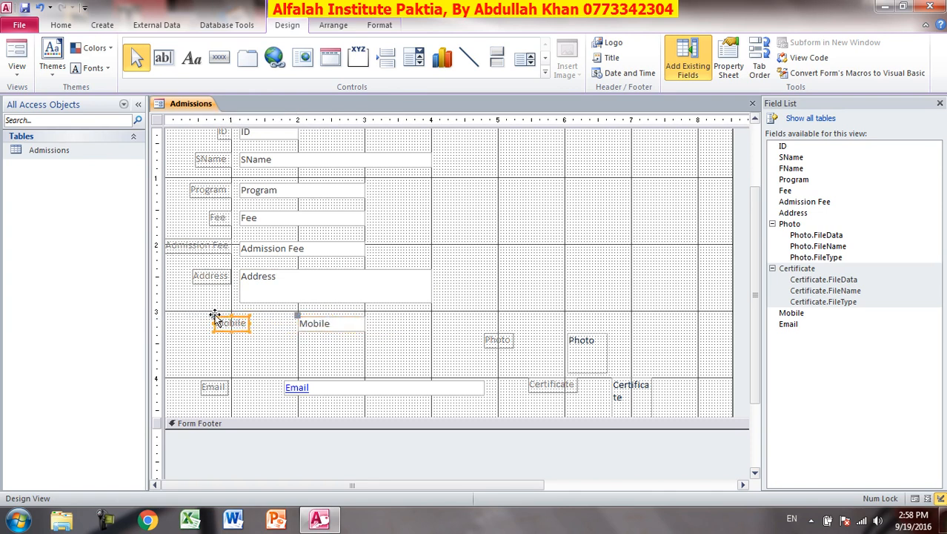
drag(213, 315, 197, 317)
click(298, 323)
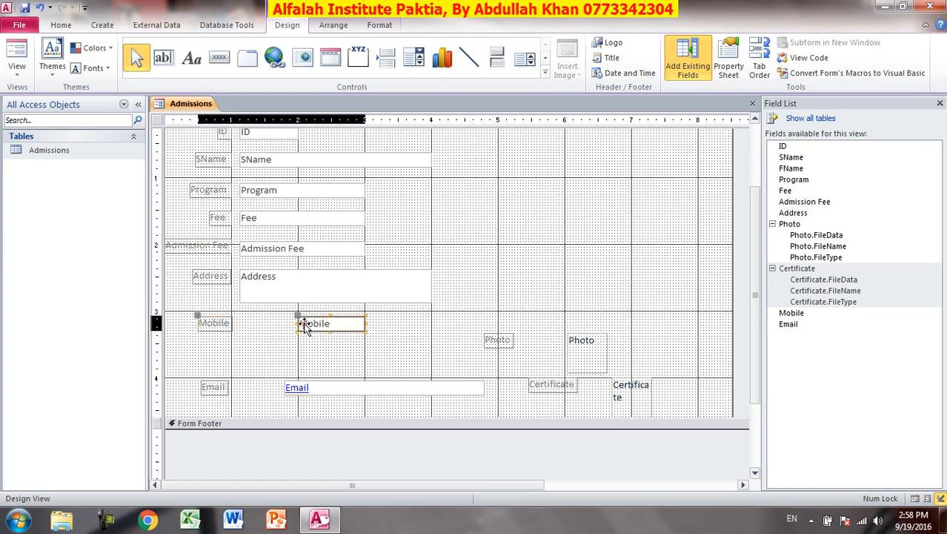
drag(297, 323, 239, 323)
click(288, 382)
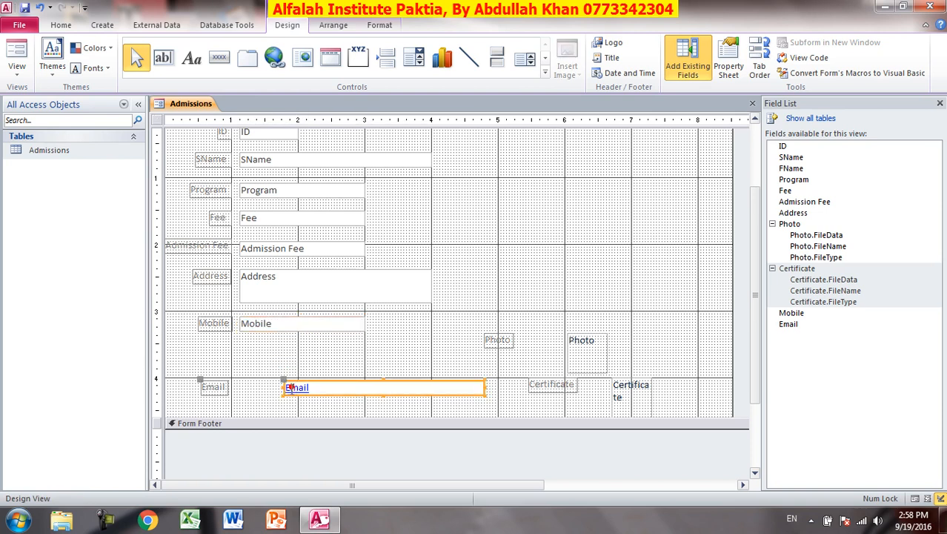
Nudge the Email box up beneath Mobile and align it left with the other boxes.
key(Left)
key(Left)
key(Left)
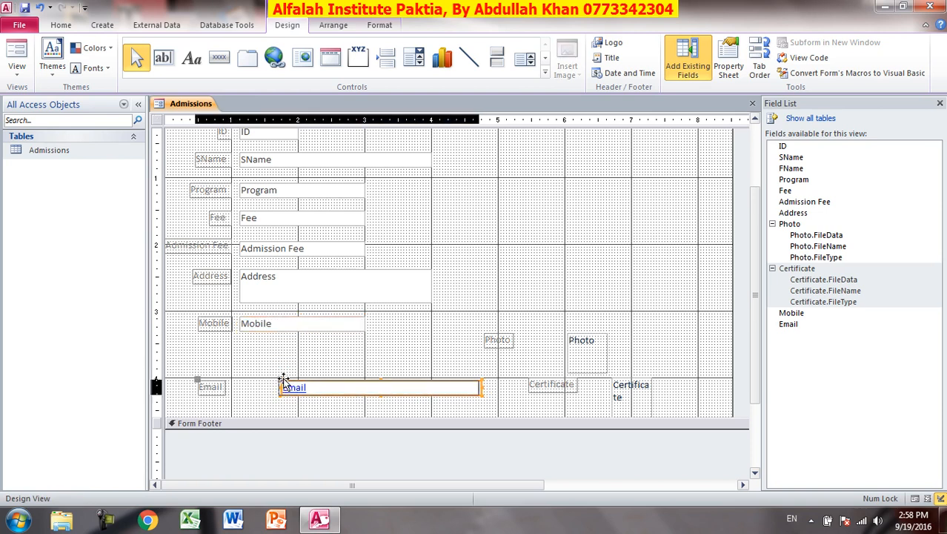
key(Up)
key(Up)
key(Up)
key(Up)
key(Up)
key(Up)
key(Up)
key(Up)
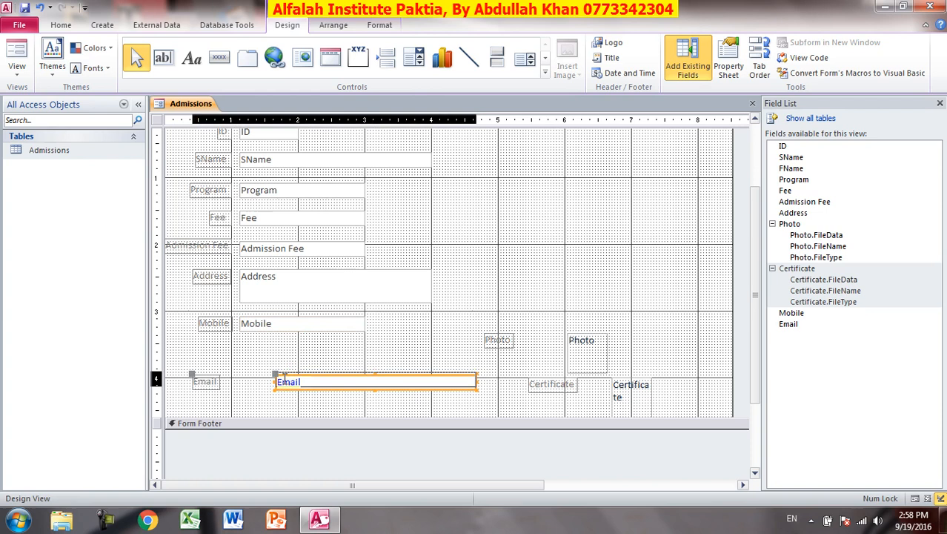
key(Up)
key(Up)
key(Up)
key(Up)
key(Up)
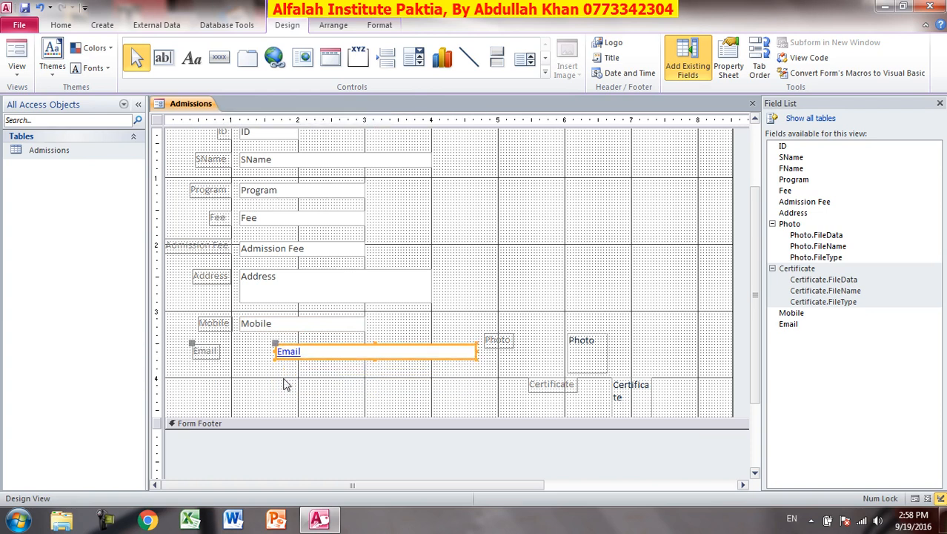
key(Right)
key(Right)
key(Right)
key(Right)
key(Right)
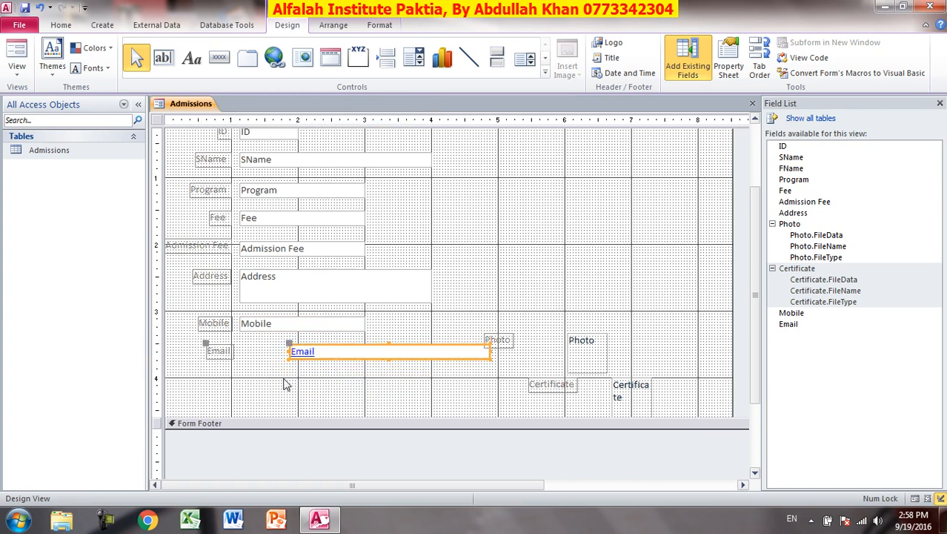
key(Left)
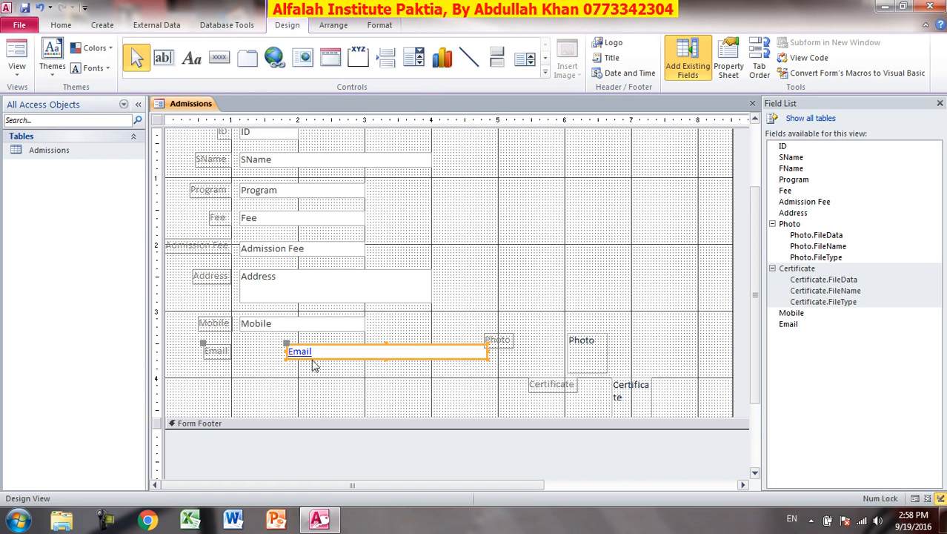
drag(312, 351, 291, 346)
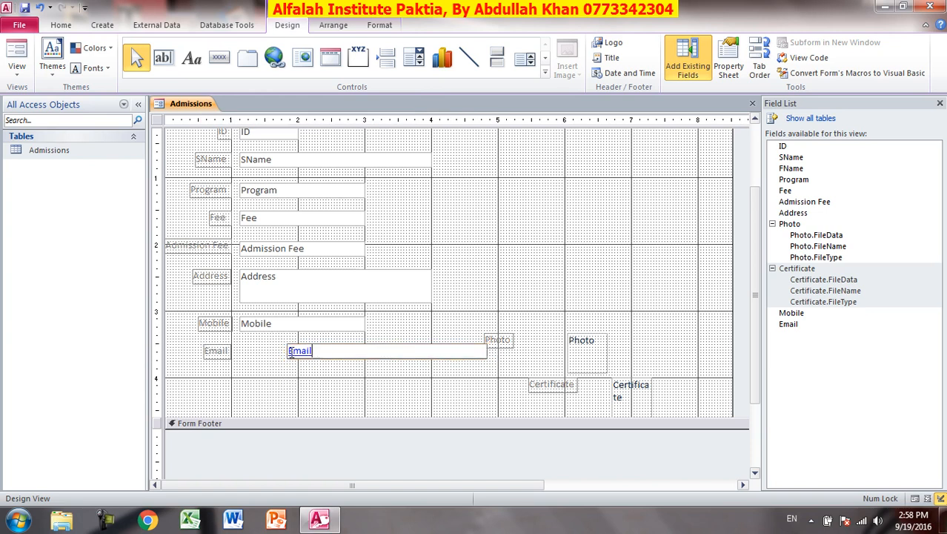
click(289, 352)
key(Escape)
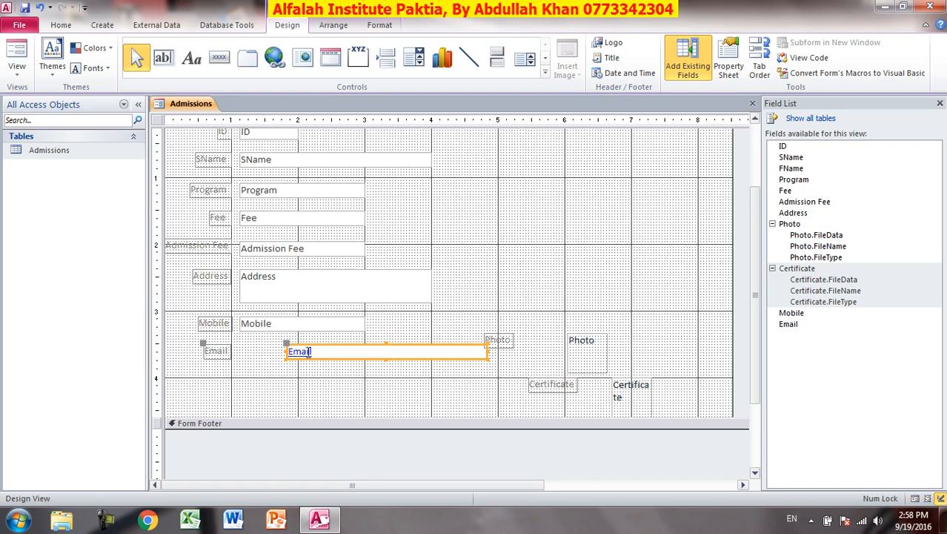
drag(285, 343, 241, 344)
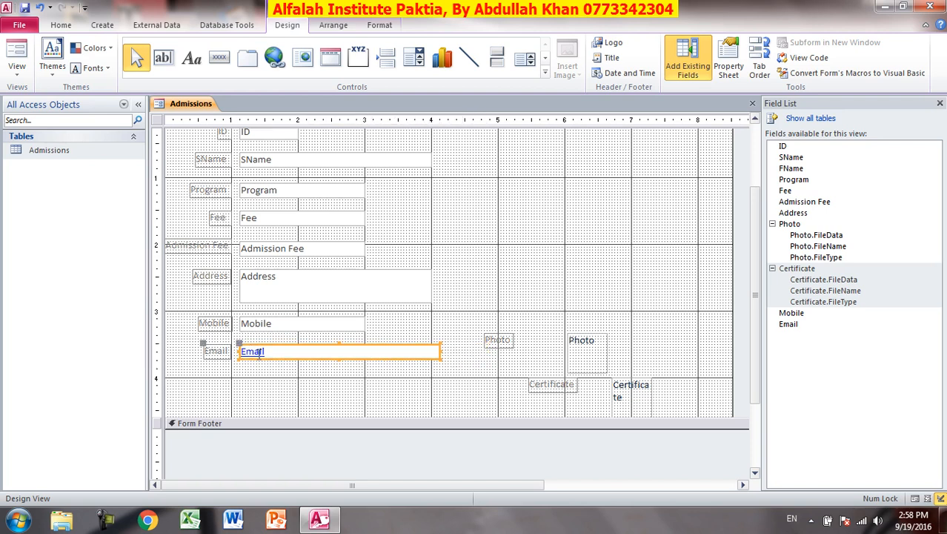
click(436, 351)
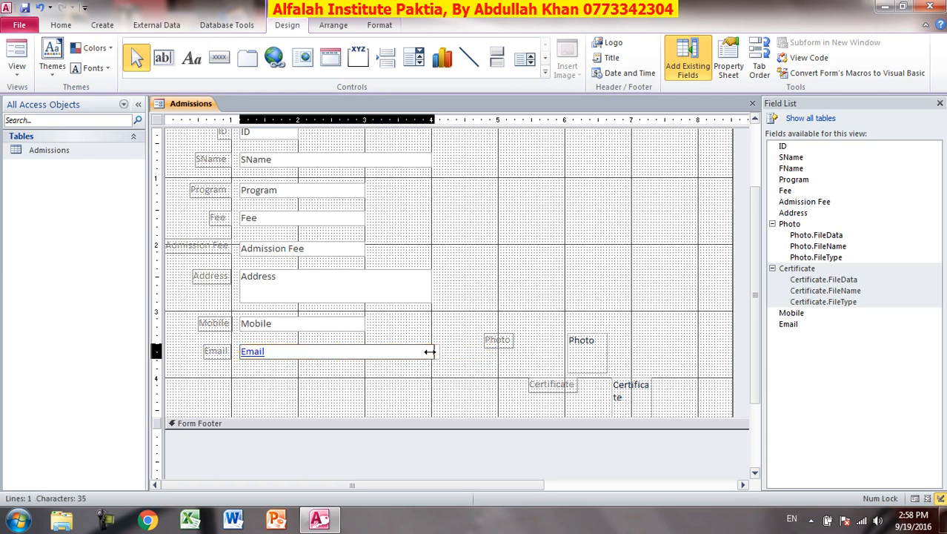
click(428, 351)
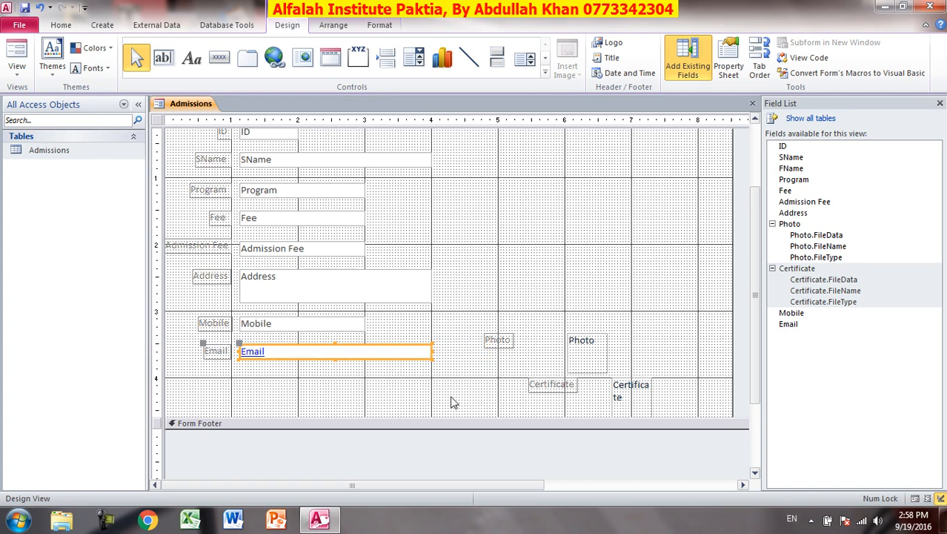
Move the Photo attachment box up, enlarge it, and place its label above it.
click(569, 364)
scroll(599, 391, up, 2)
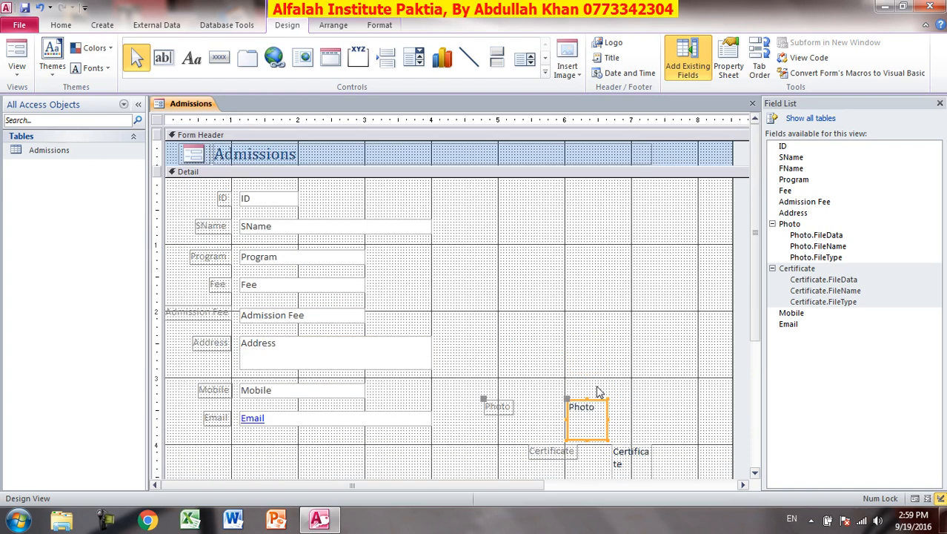
key(Up)
key(Up)
key(Up)
key(Up)
key(Up)
key(Up)
key(Up)
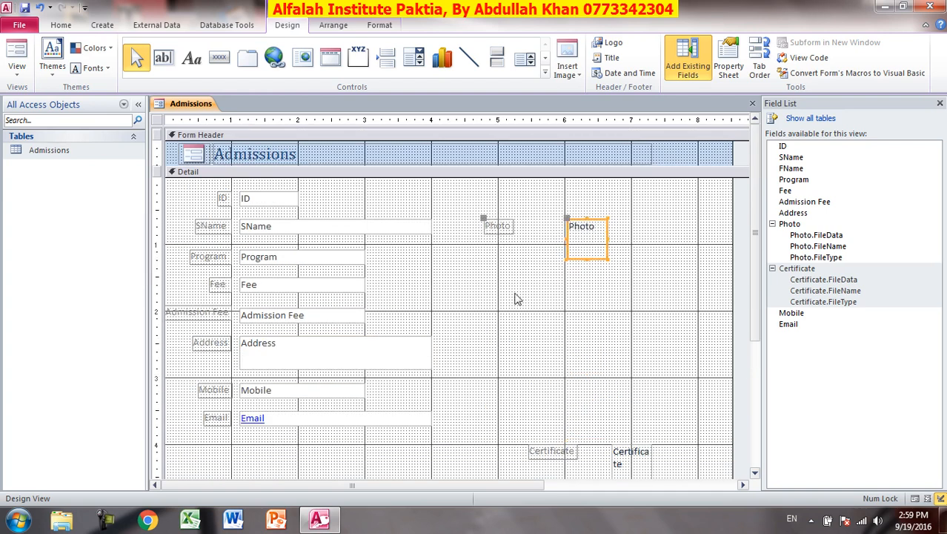
key(Up)
drag(606, 256, 653, 311)
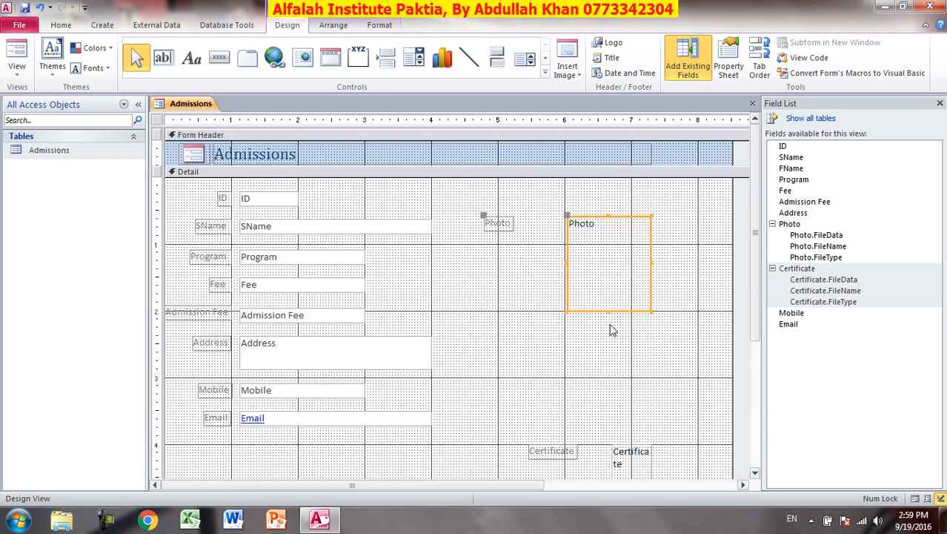
drag(569, 263, 566, 260)
drag(606, 216, 606, 210)
click(510, 224)
drag(519, 190, 562, 188)
click(539, 243)
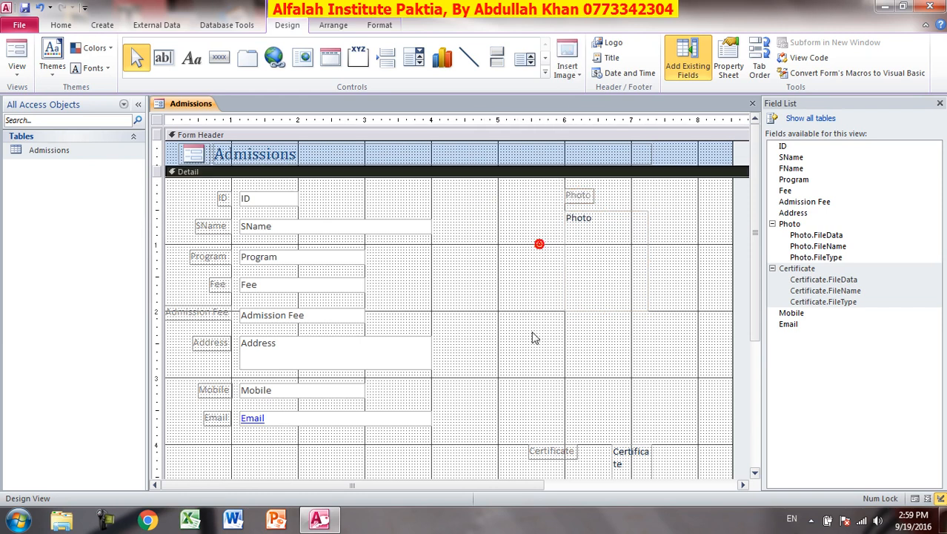
click(599, 260)
Move the Certificate box up, enlarge it to match Photo, and place its label above it.
scroll(539, 337, down, 3)
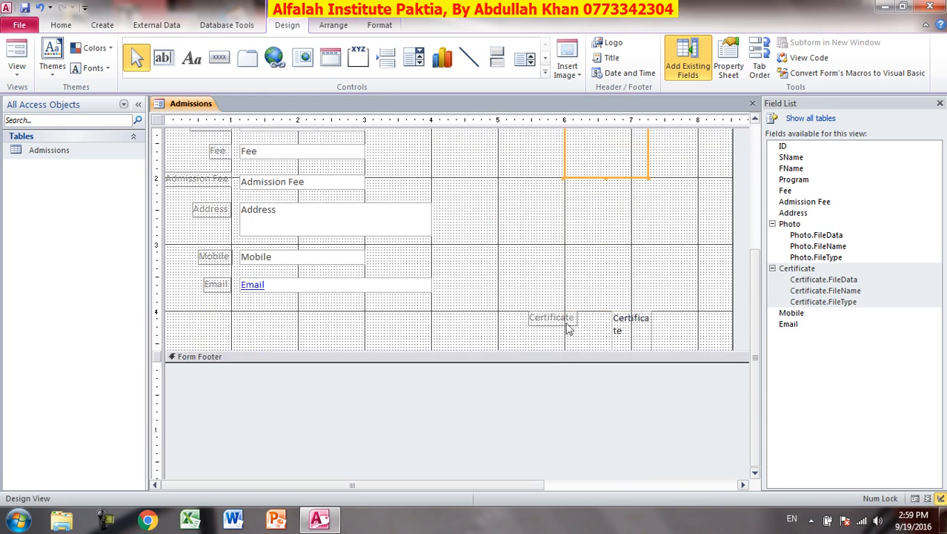
click(638, 321)
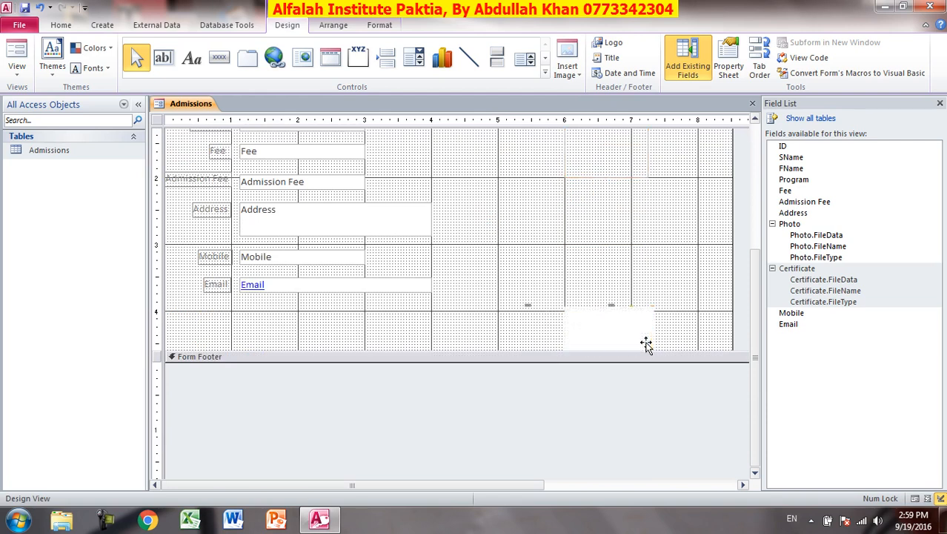
drag(648, 343, 636, 321)
scroll(636, 321, up, 3)
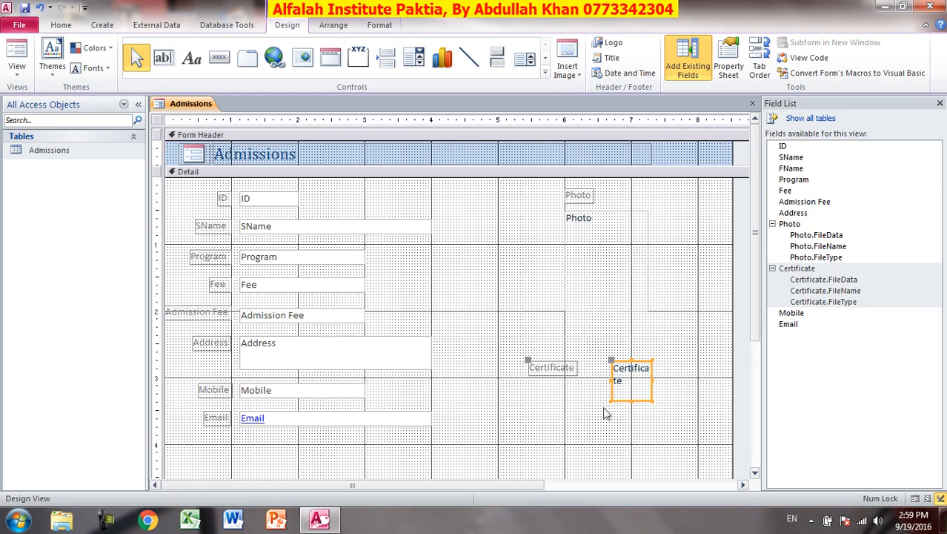
drag(611, 401, 564, 447)
click(547, 369)
drag(527, 358, 564, 339)
click(581, 400)
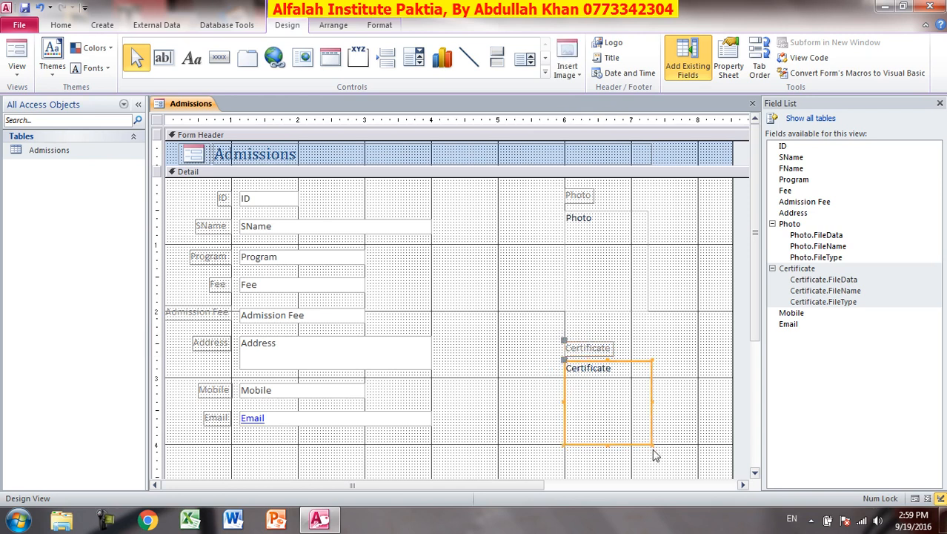
drag(608, 444, 607, 442)
Make every control slightly taller, shorten the Photo box a little, and close the Field List.
key(ctrl+a)
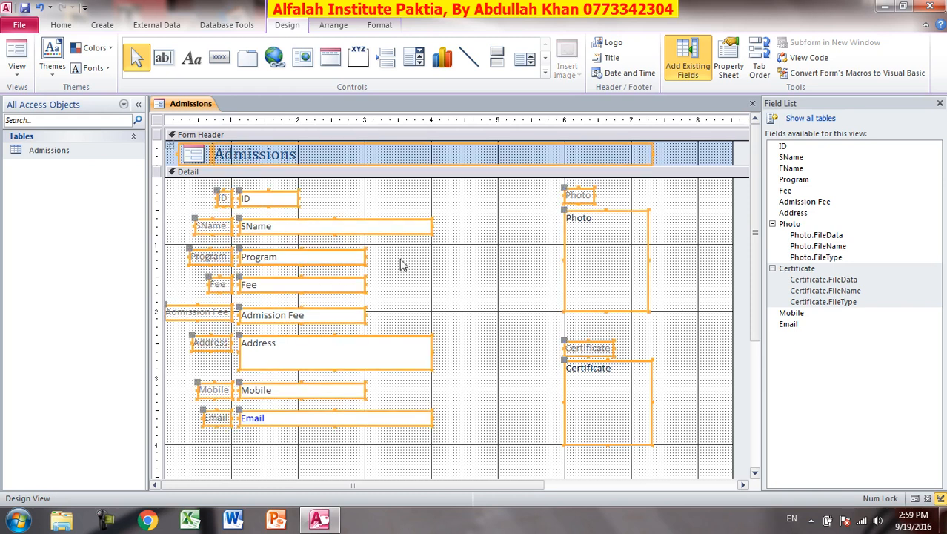
drag(335, 425, 336, 431)
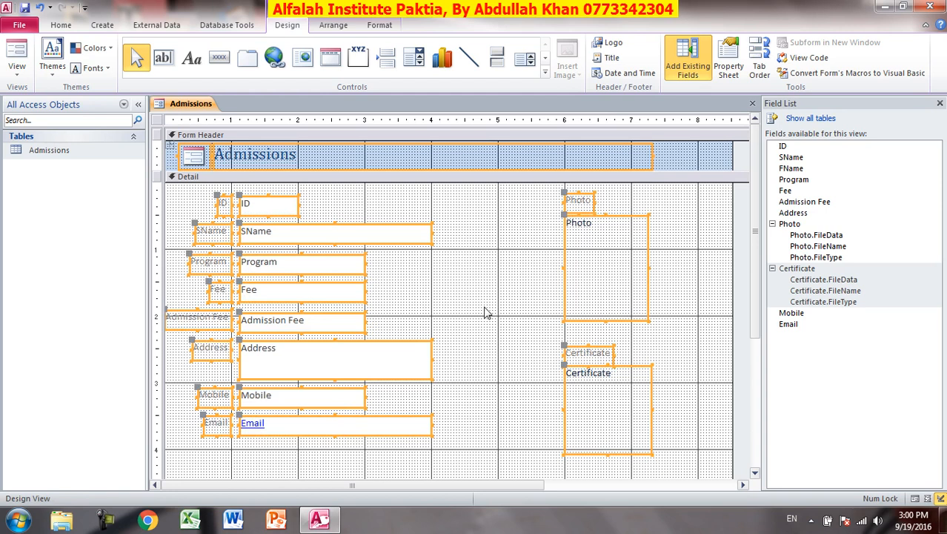
click(586, 310)
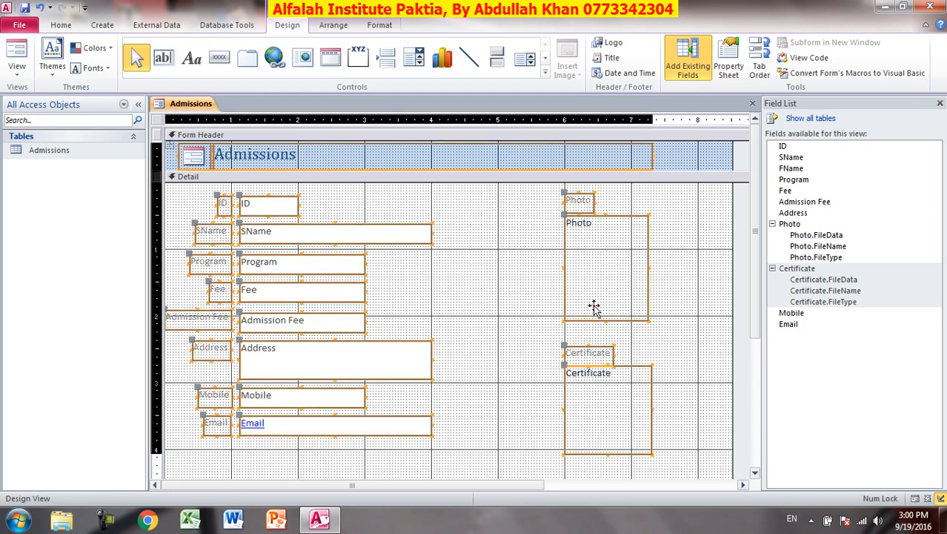
click(531, 344)
click(590, 306)
drag(606, 320, 601, 316)
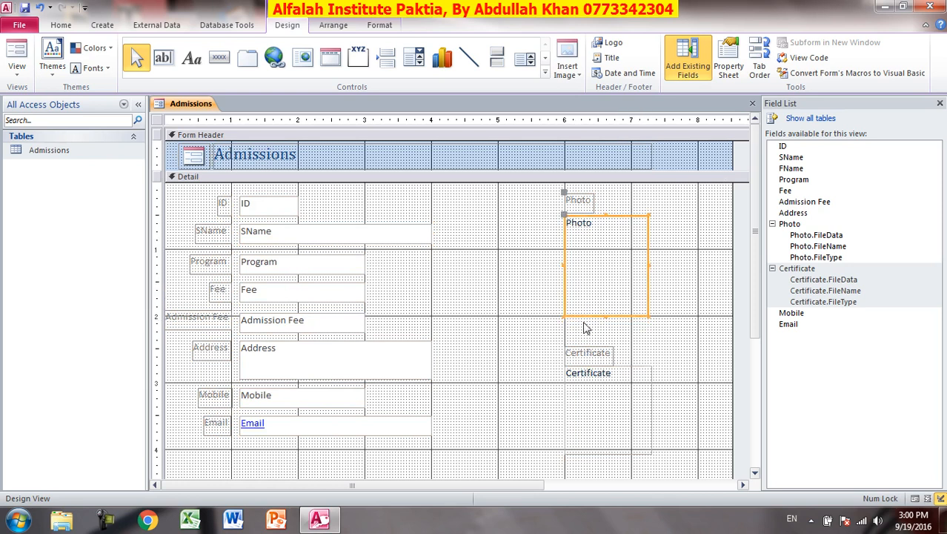
click(516, 316)
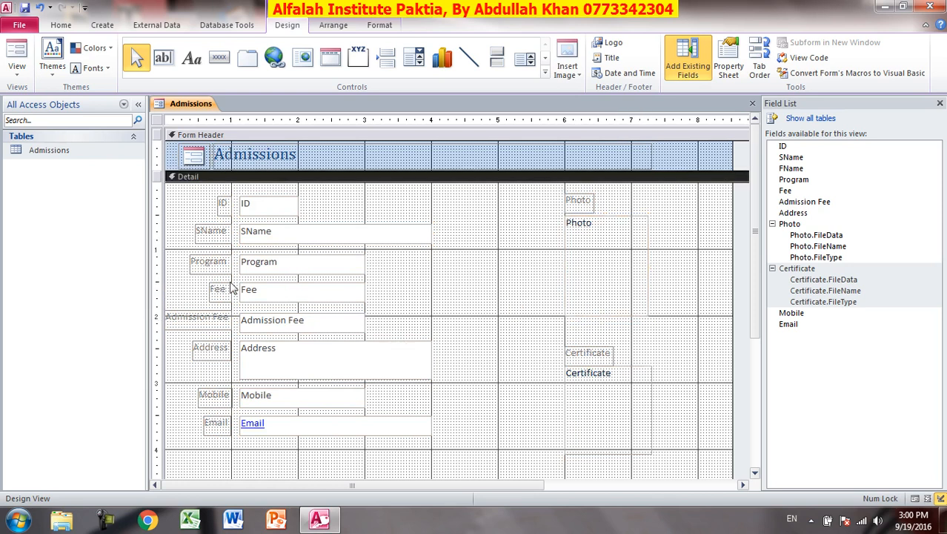
click(940, 104)
Switch to Form View and enter the student's name, program Access and fee 1600 in record 1.
click(20, 50)
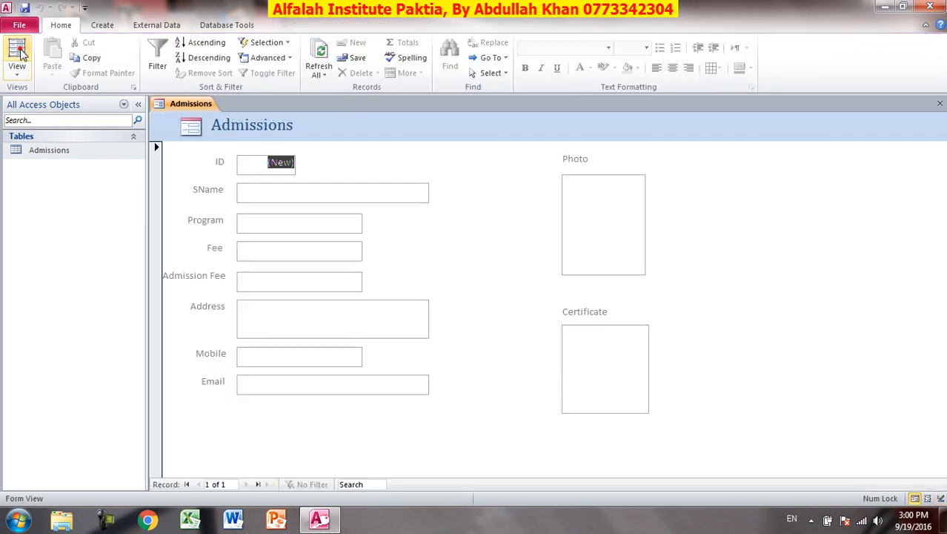
click(483, 237)
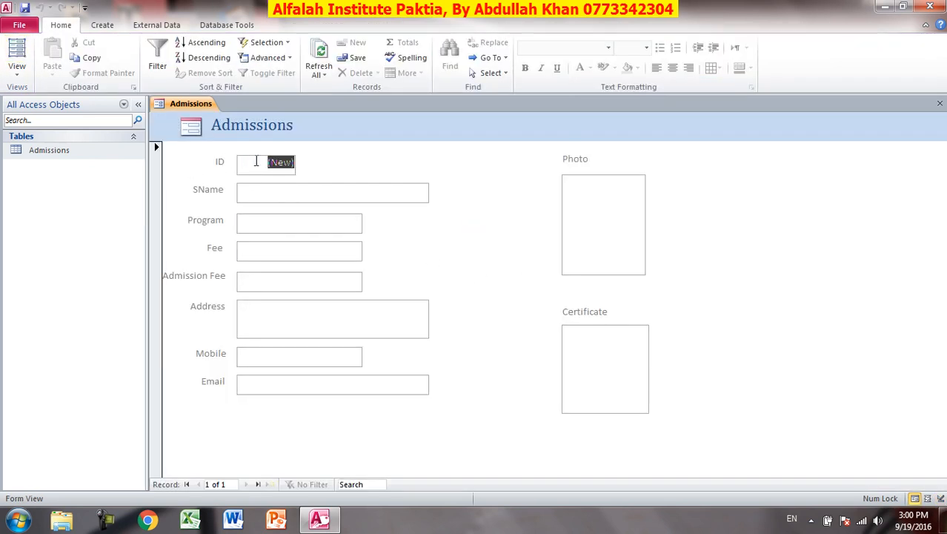
click(281, 187)
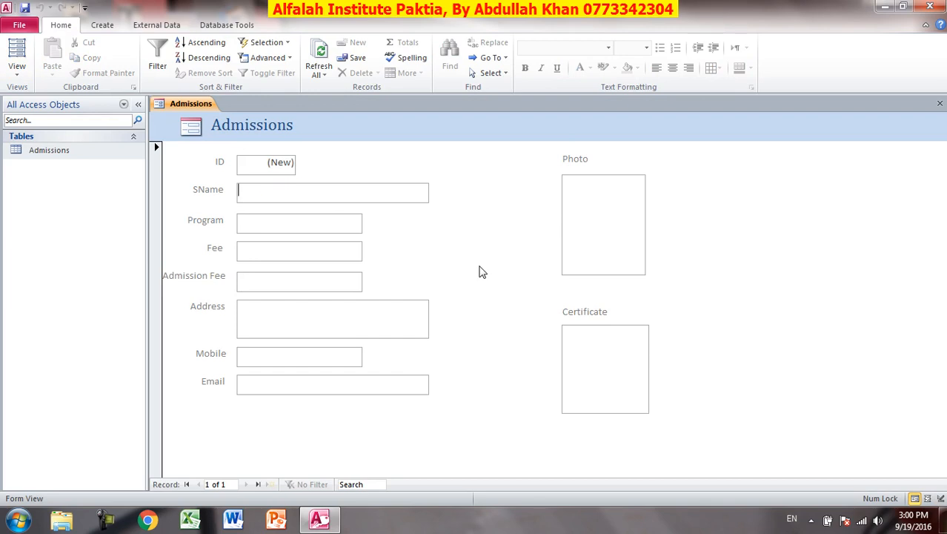
text(Ahmad)
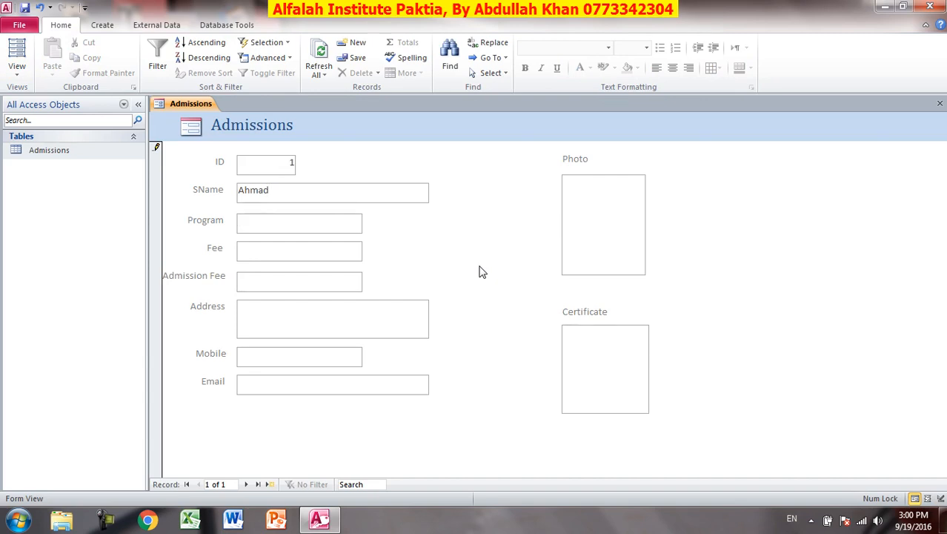
text(Access)
text(1600)
Enter the student's address and lowercase e-mail address for record 1.
key(Tab)
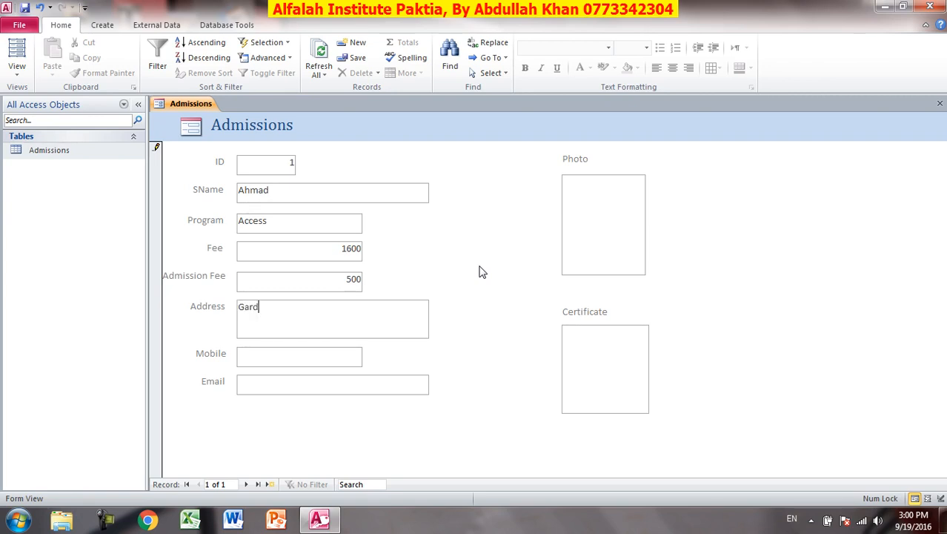
text(Gardez, Paktia Afghanistan)
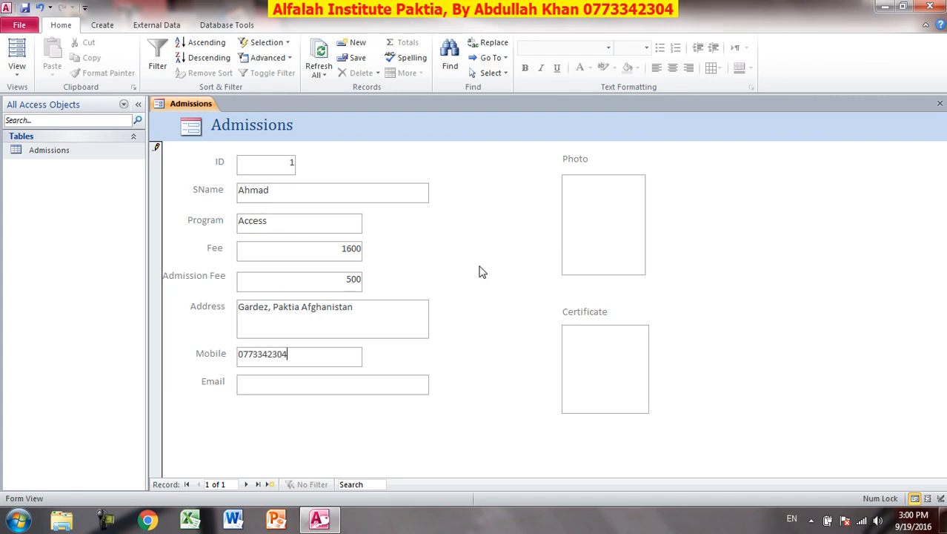
key(Tab)
text(Ahmad)
key(BackSpace)
key(BackSpace)
key(BackSpace)
key(BackSpace)
key(BackSpace)
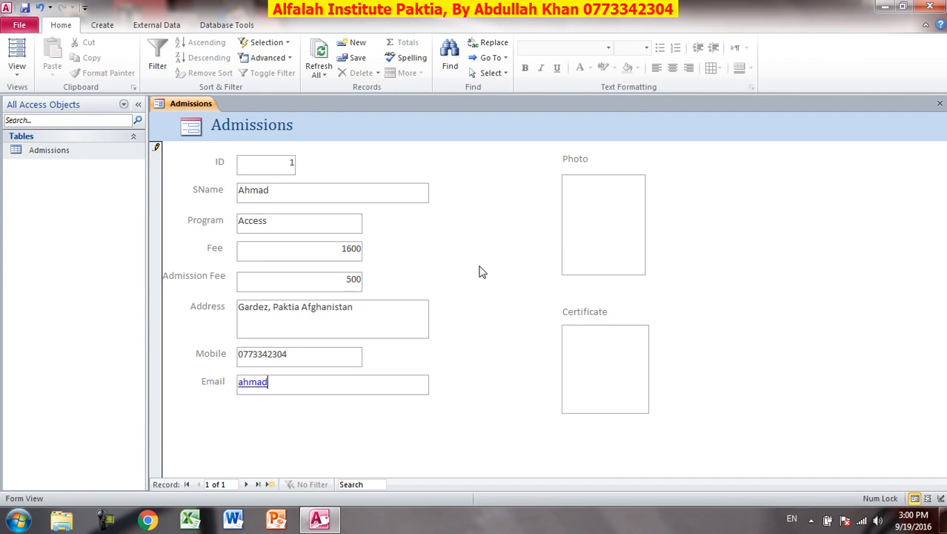
key(Tab)
mouse_move(596, 222)
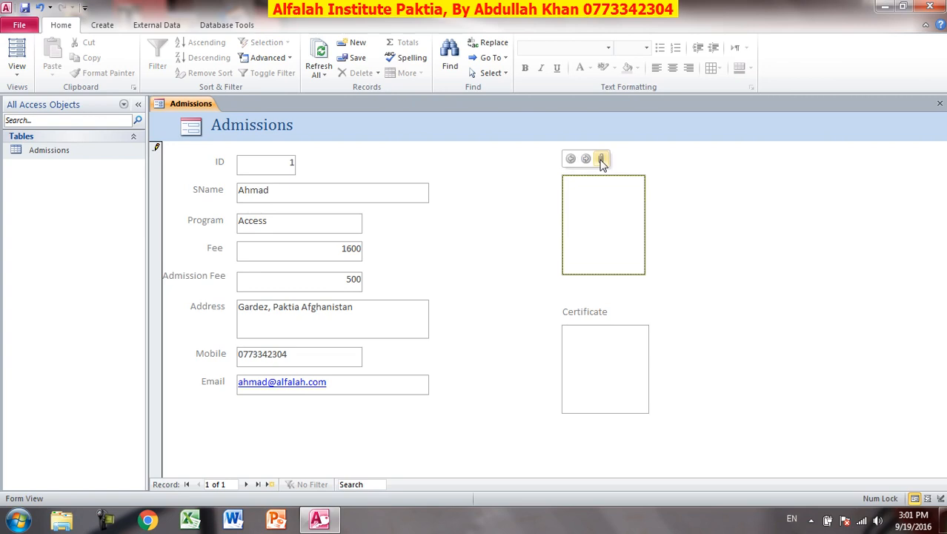
Start adding a file to record 1's Photo attachments and browse the Desktop for the social folder.
click(602, 161)
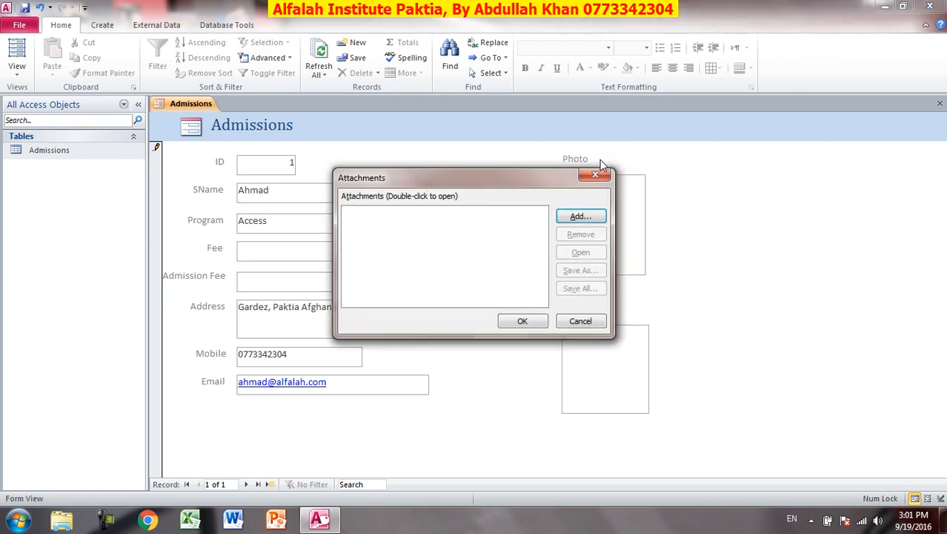
click(593, 216)
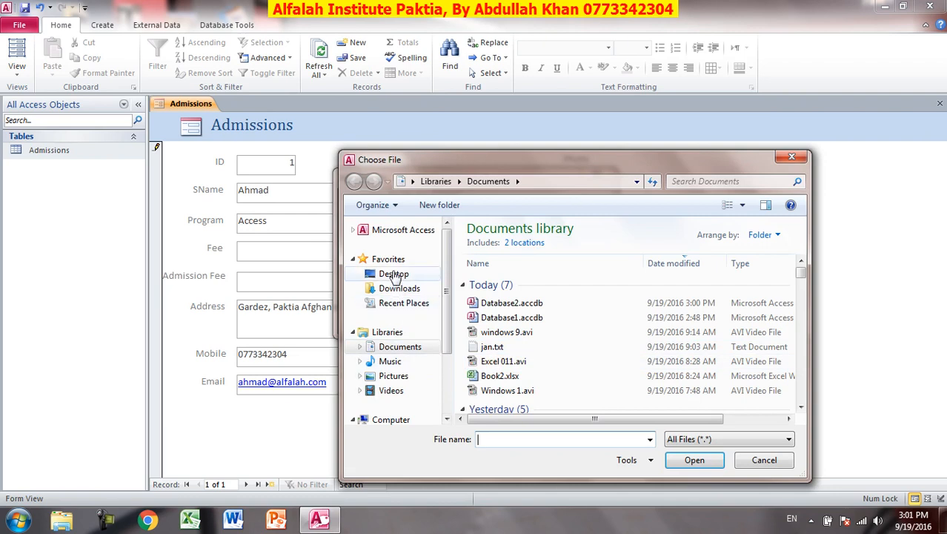
click(394, 274)
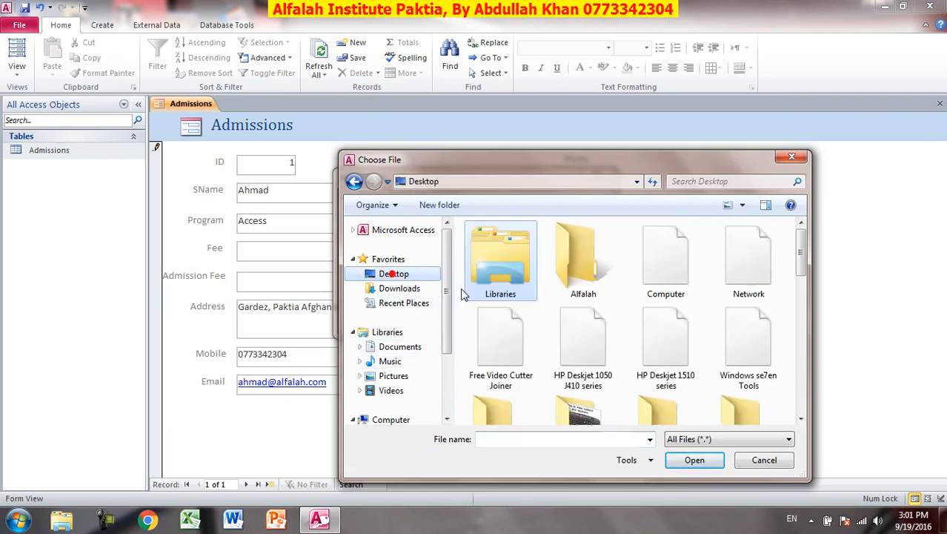
click(587, 334)
scroll(593, 332, down, 5)
scroll(593, 331, down, 3)
scroll(593, 332, up, 3)
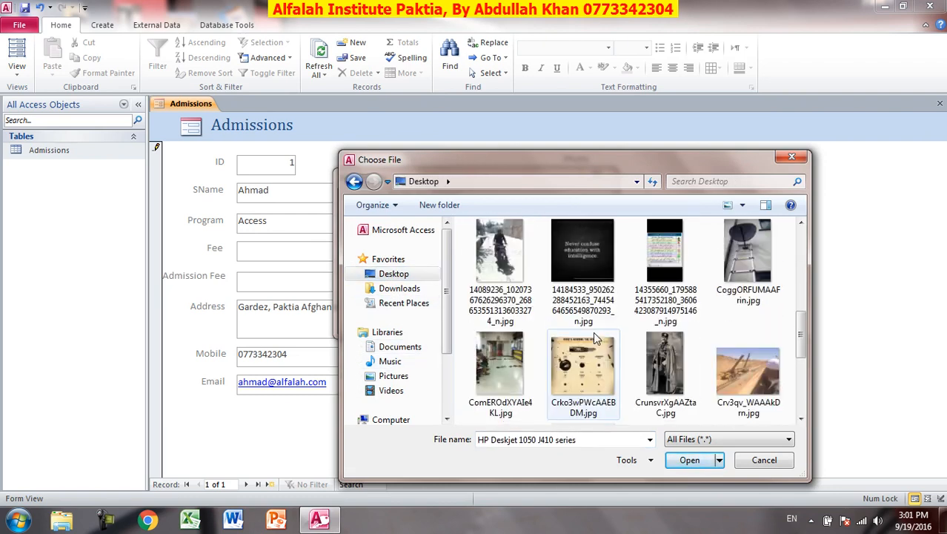
scroll(593, 331, down, 5)
scroll(597, 337, up, 3)
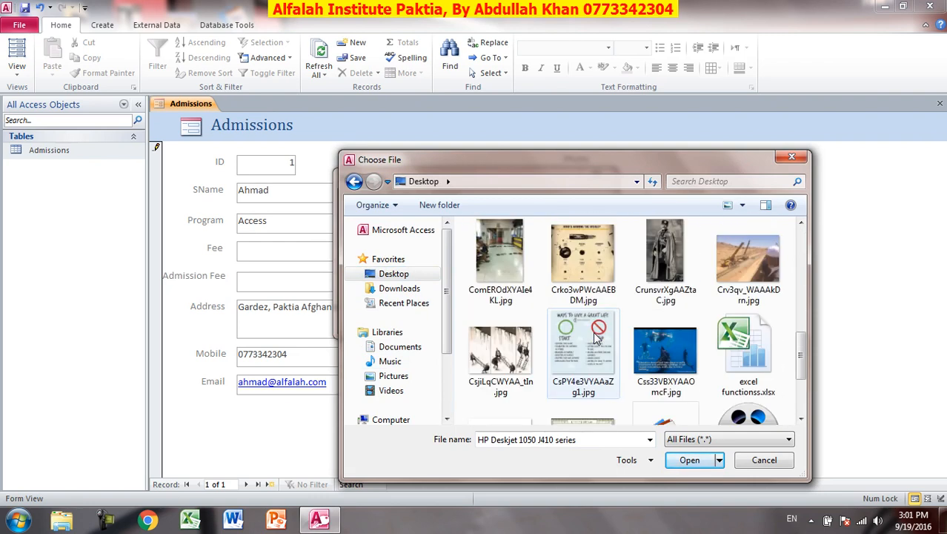
scroll(596, 338, up, 2)
scroll(595, 338, up, 4)
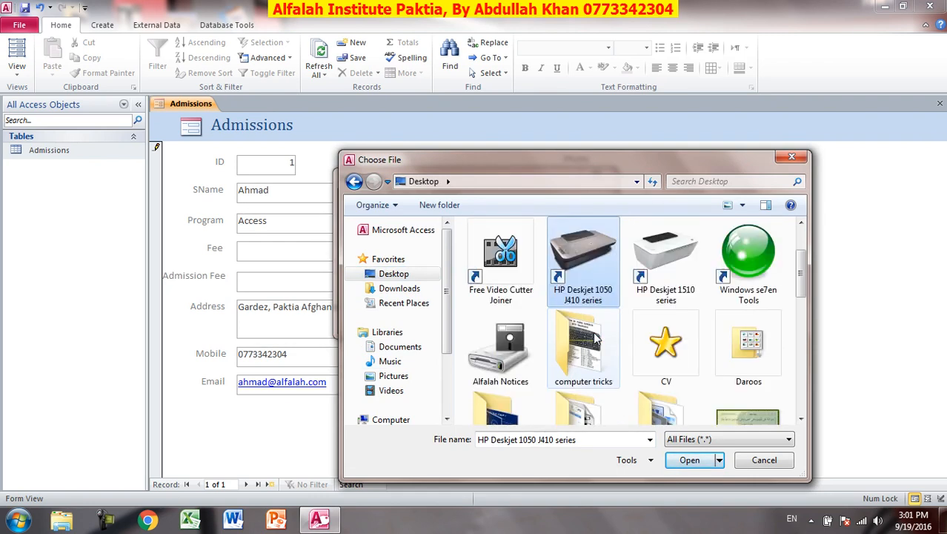
scroll(596, 338, down, 3)
scroll(593, 337, up, 2)
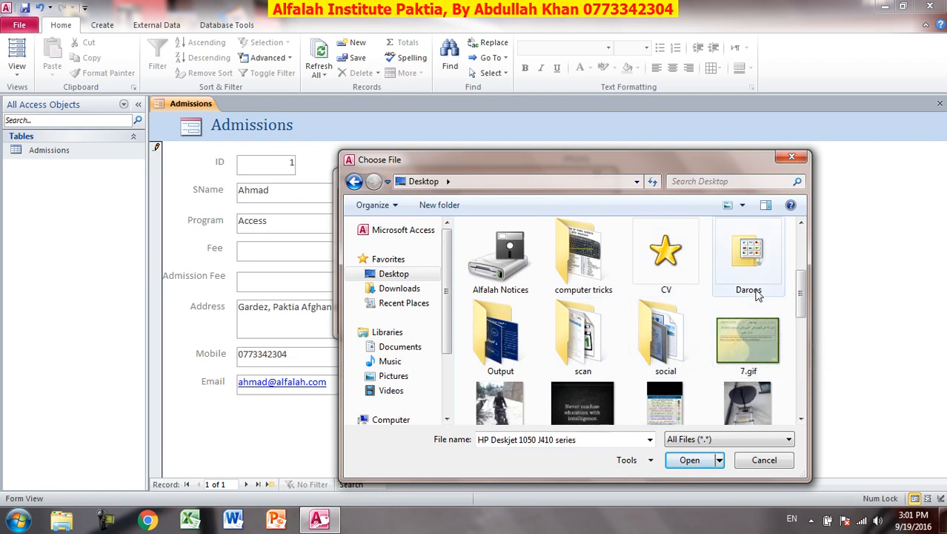
scroll(617, 322, down, 1)
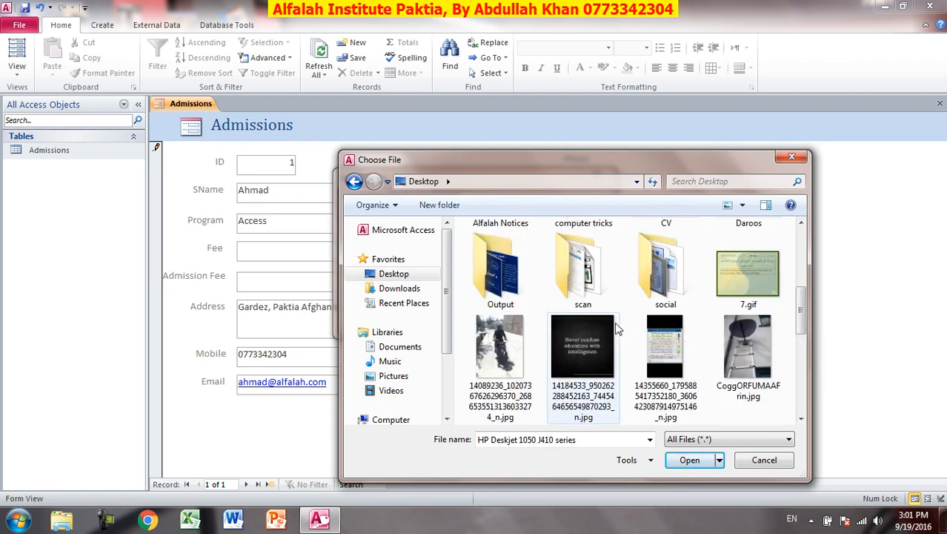
Attach 38399.png from the social folder as the photo and confirm.
double_click(639, 285)
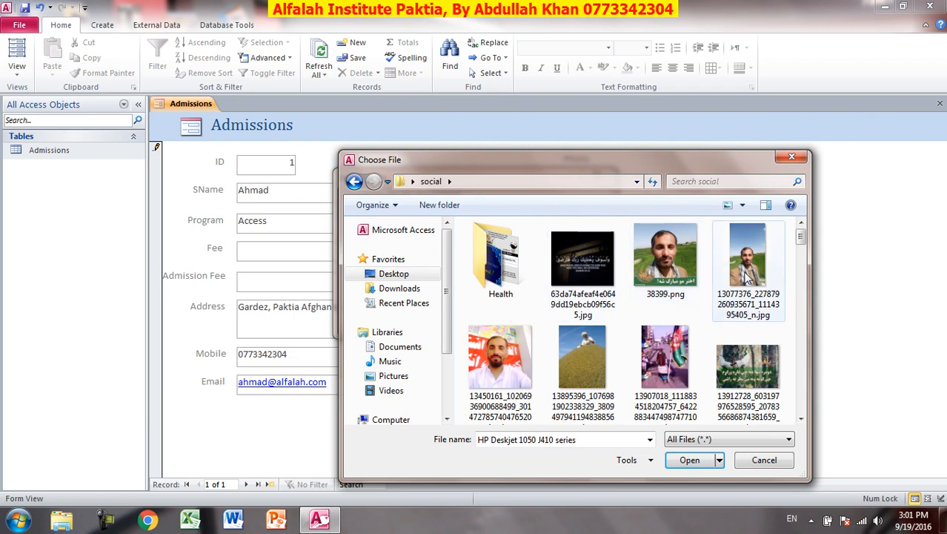
click(669, 272)
double_click(670, 271)
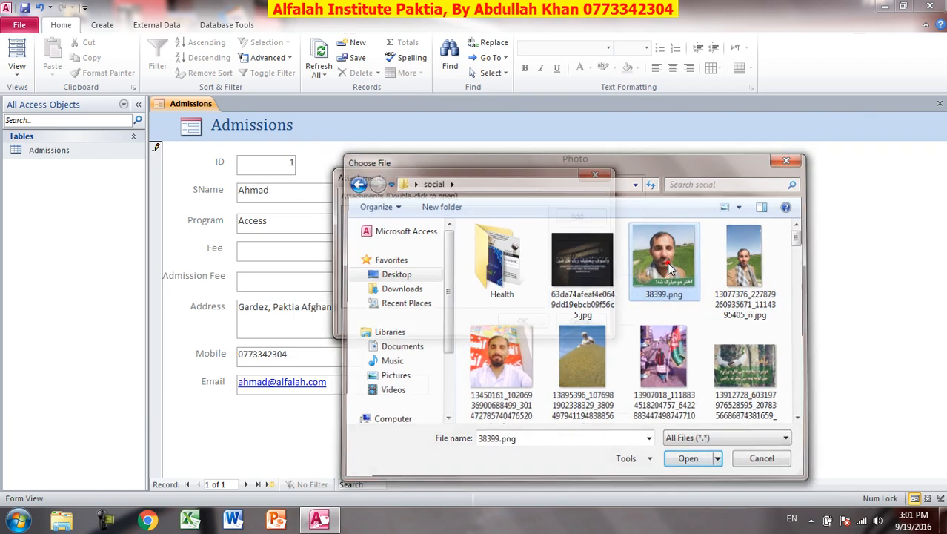
click(522, 322)
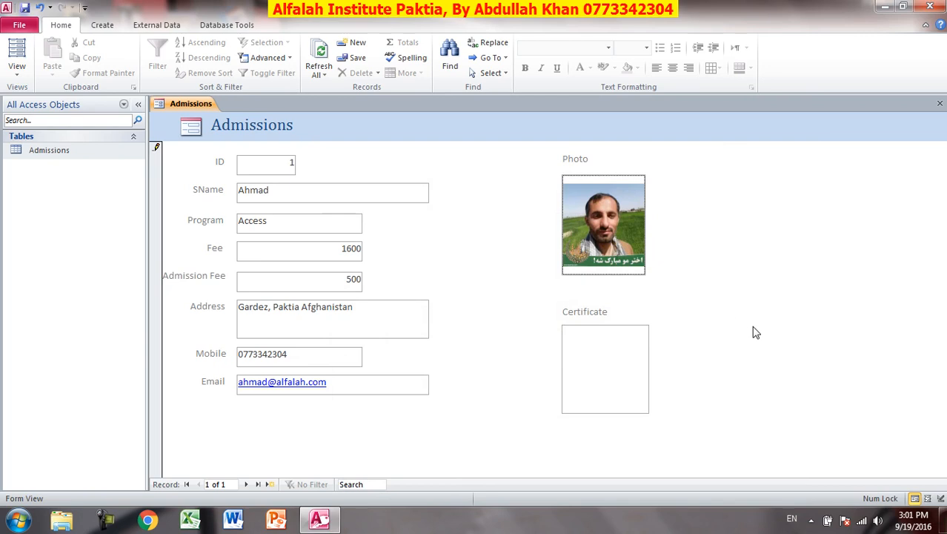
click(602, 384)
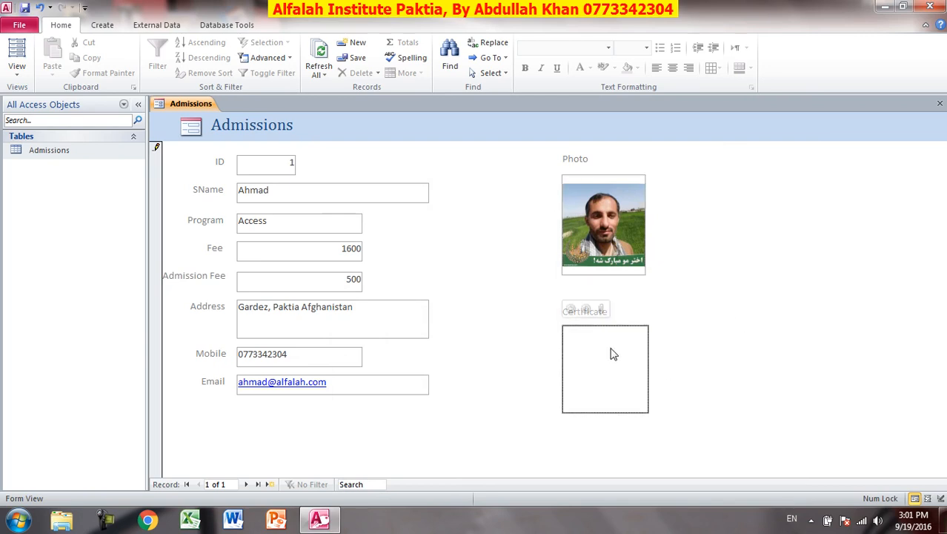
click(602, 309)
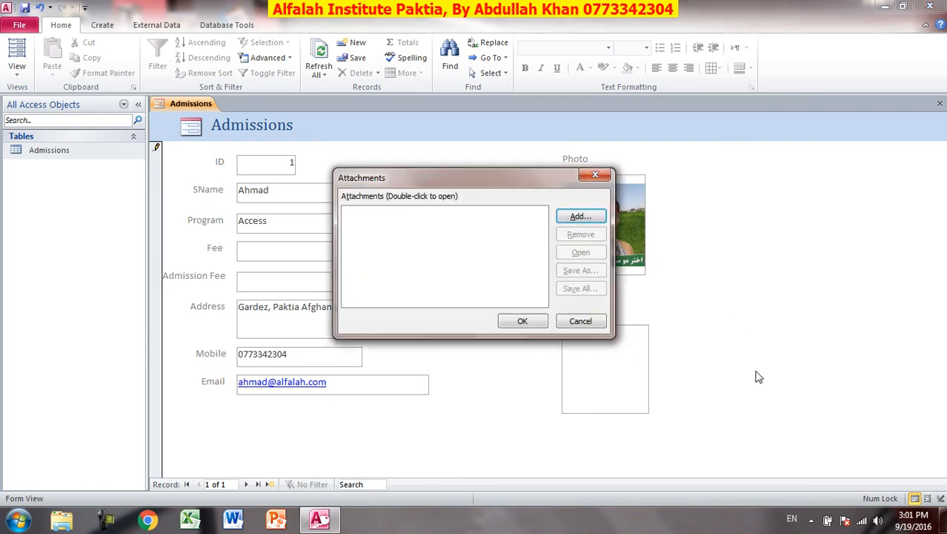
click(580, 216)
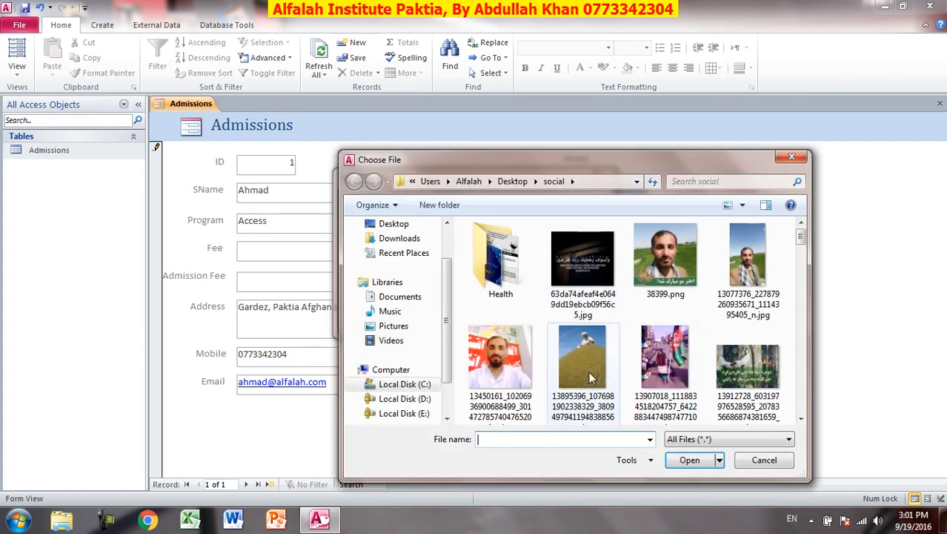
click(573, 367)
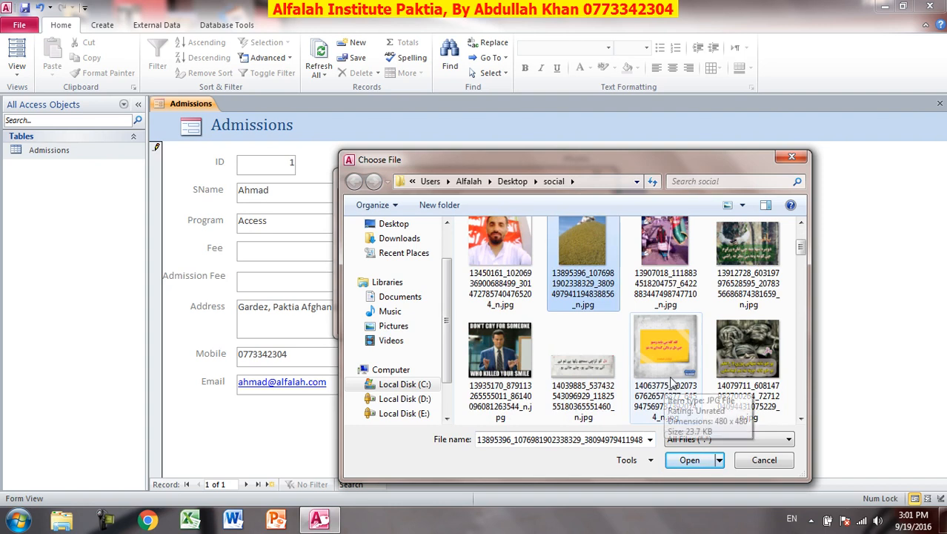
scroll(670, 382, down, 1)
click(673, 382)
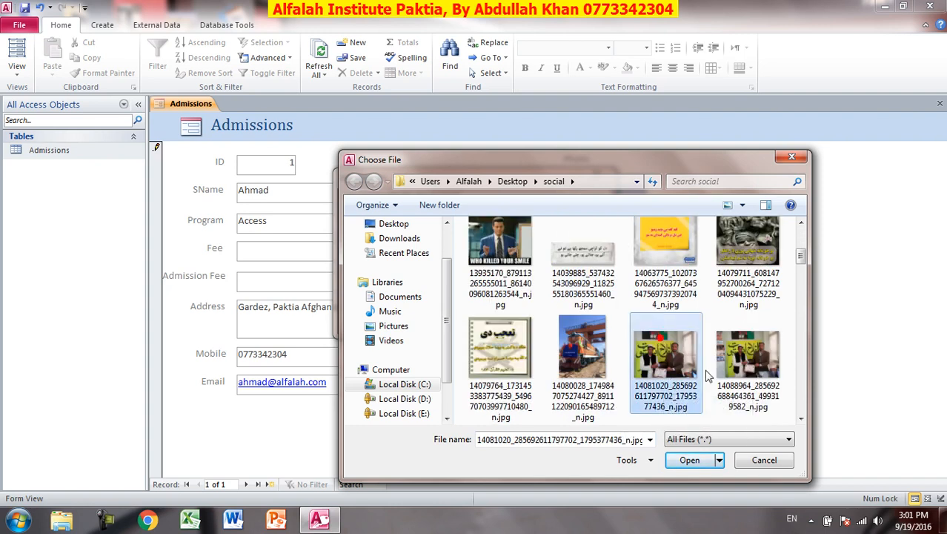
scroll(672, 381, down, 1)
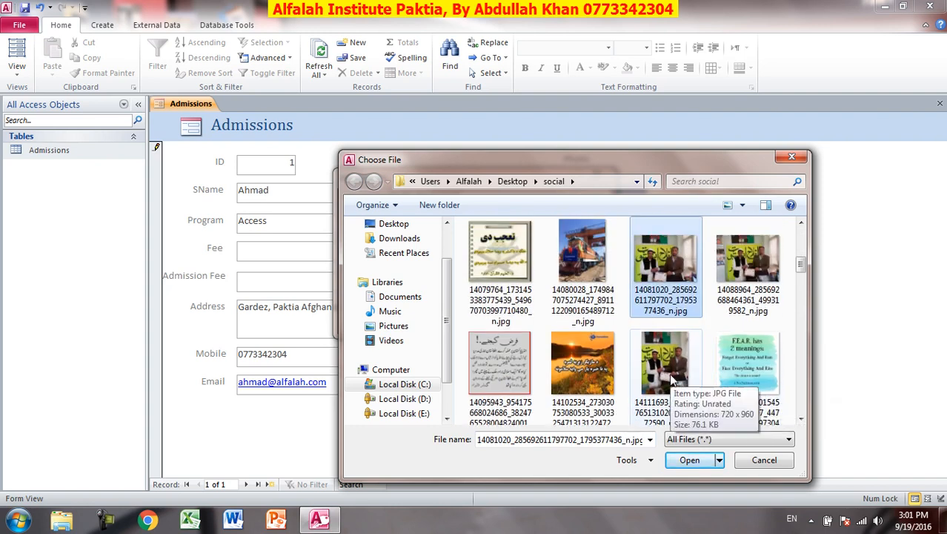
double_click(642, 269)
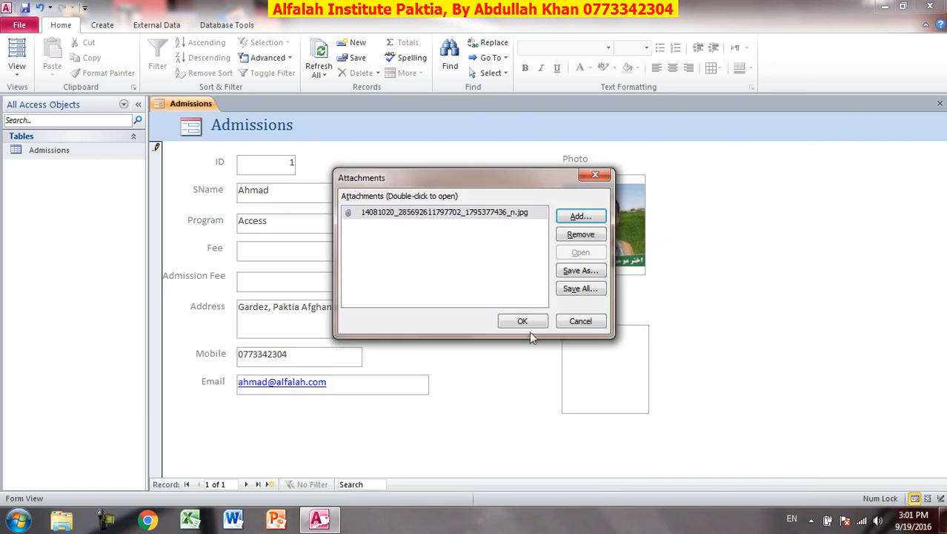
click(527, 325)
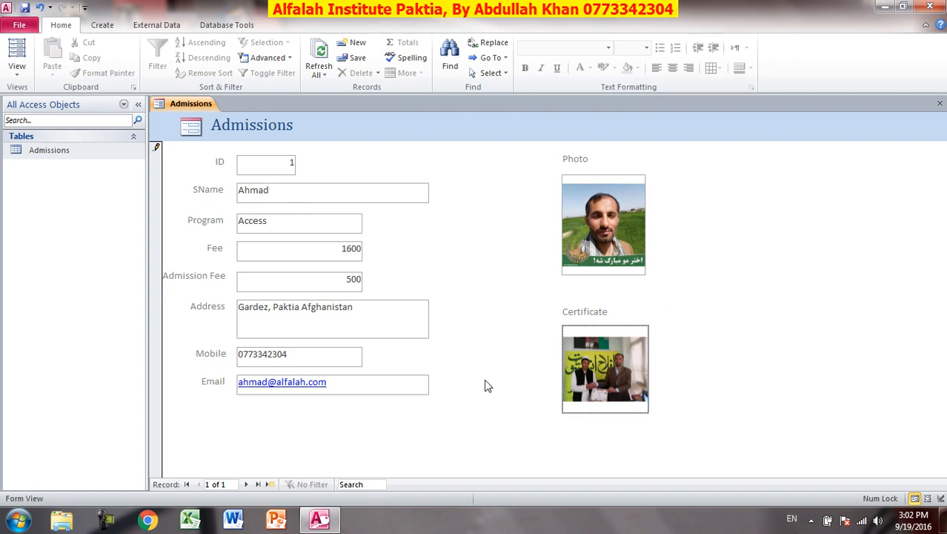
Start a new blank record and enter the student's name, mobile number and e-mail.
click(271, 486)
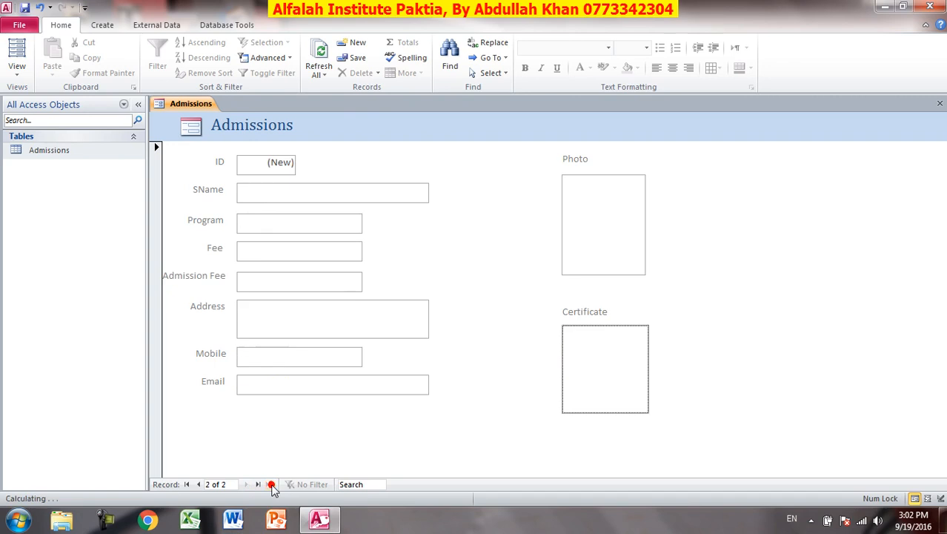
click(291, 192)
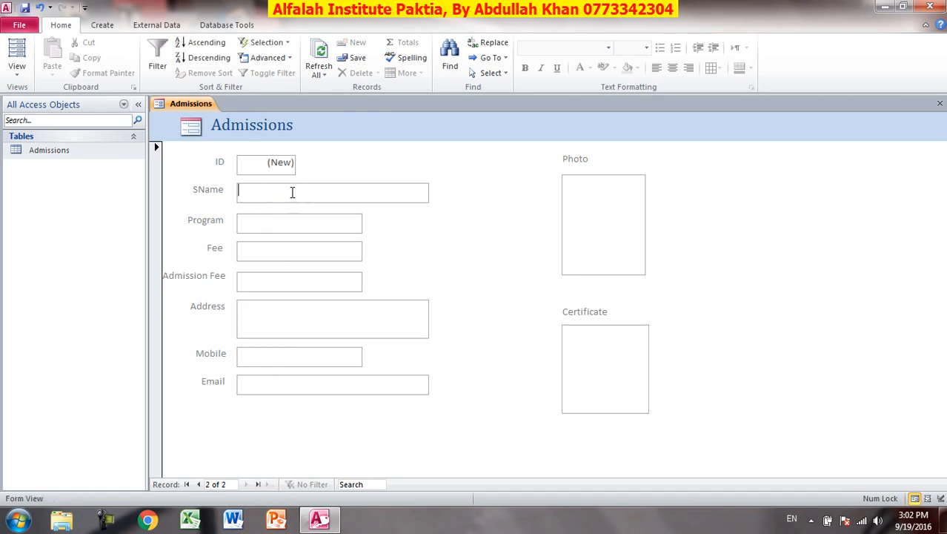
text(karim)
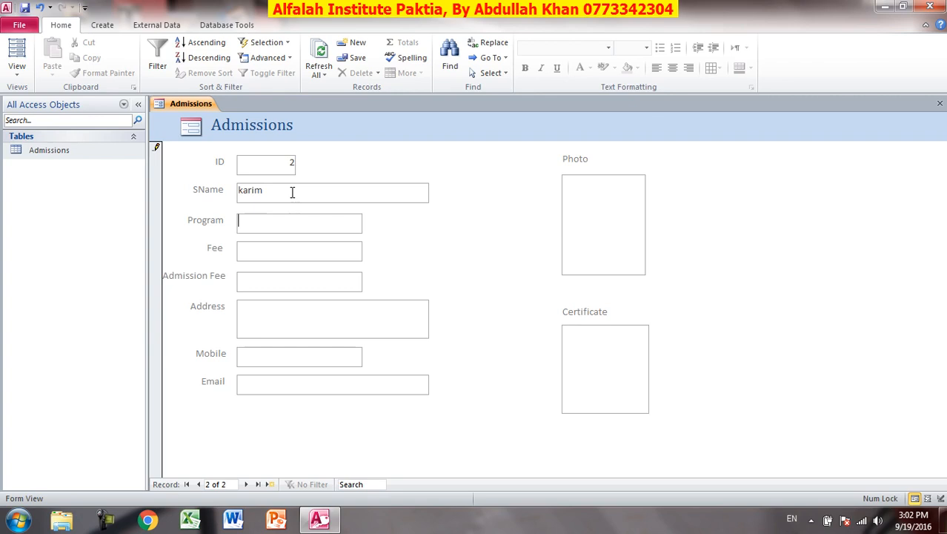
text(ord)
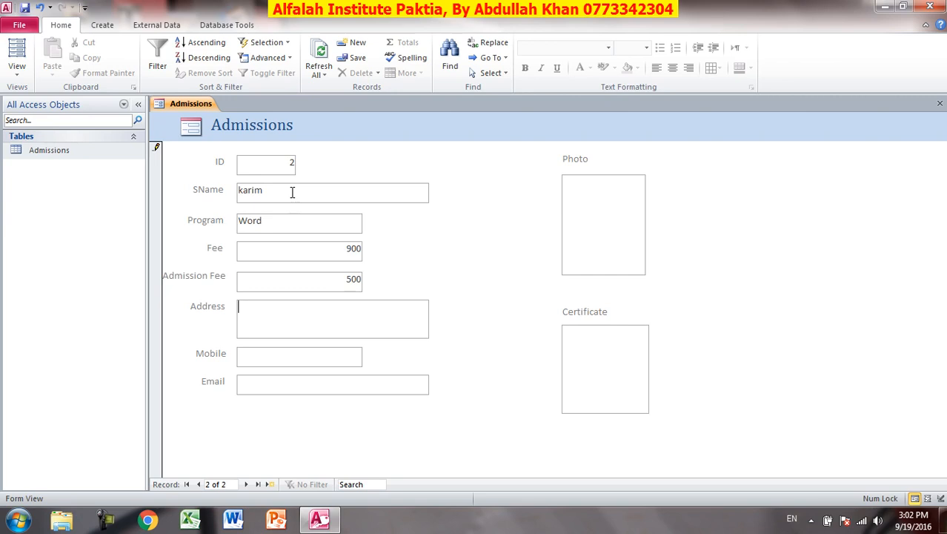
key(Tab)
key(Tab)
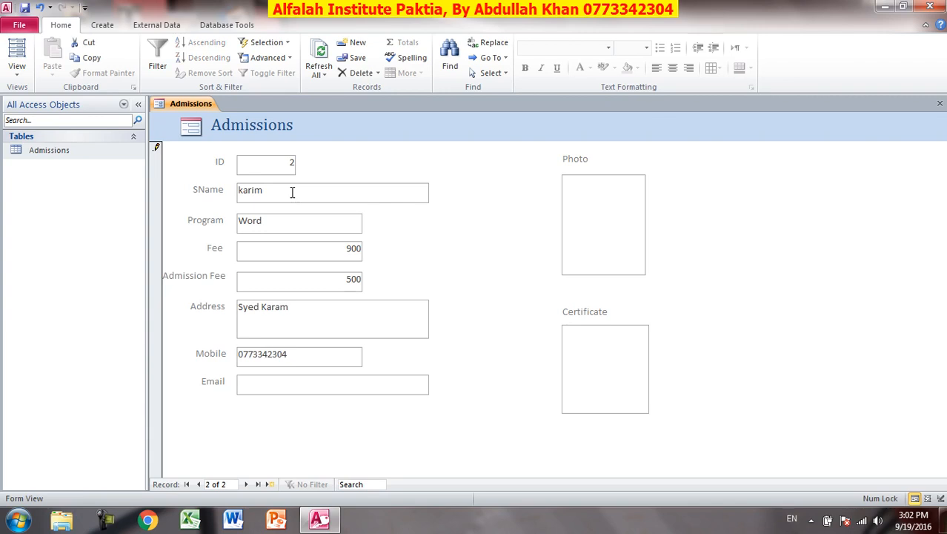
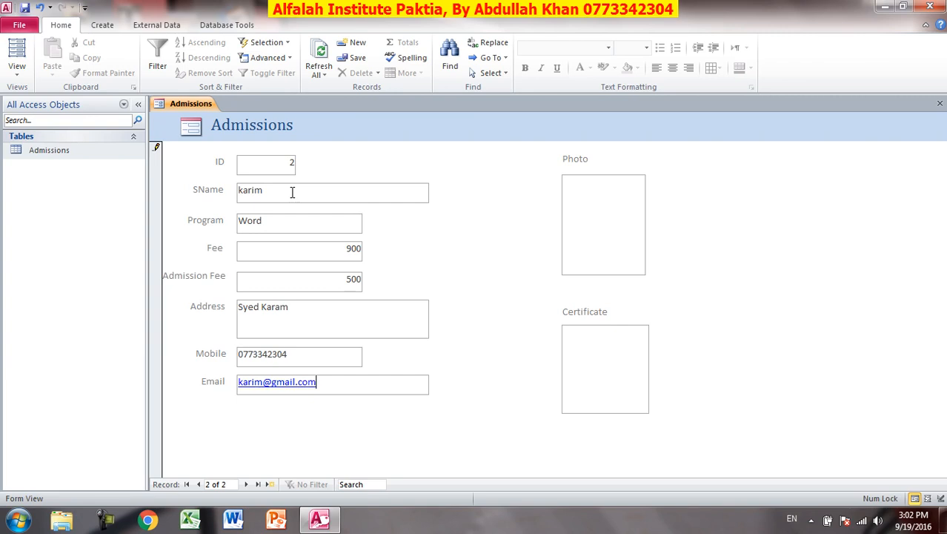
key(Tab)
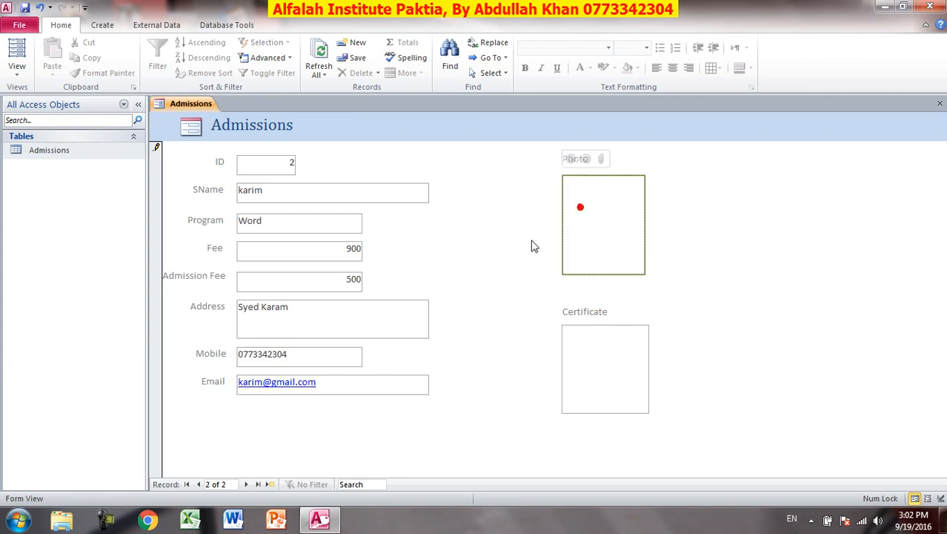
Attach the red-background portrait to record 2's Photo field.
click(601, 160)
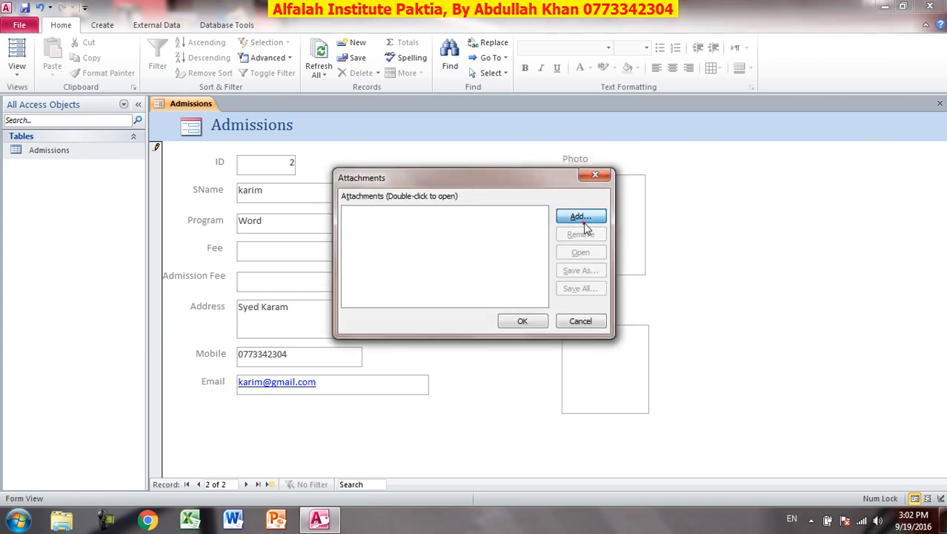
click(586, 222)
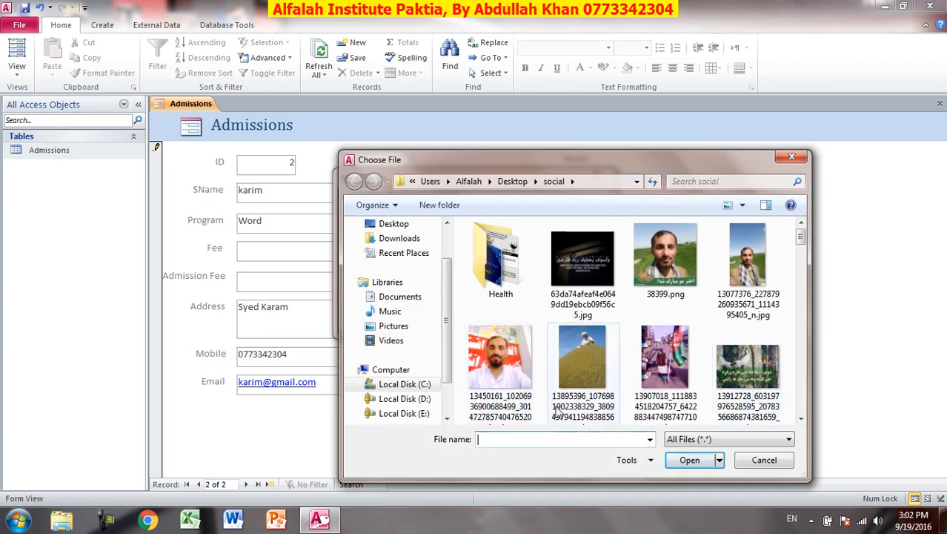
double_click(499, 371)
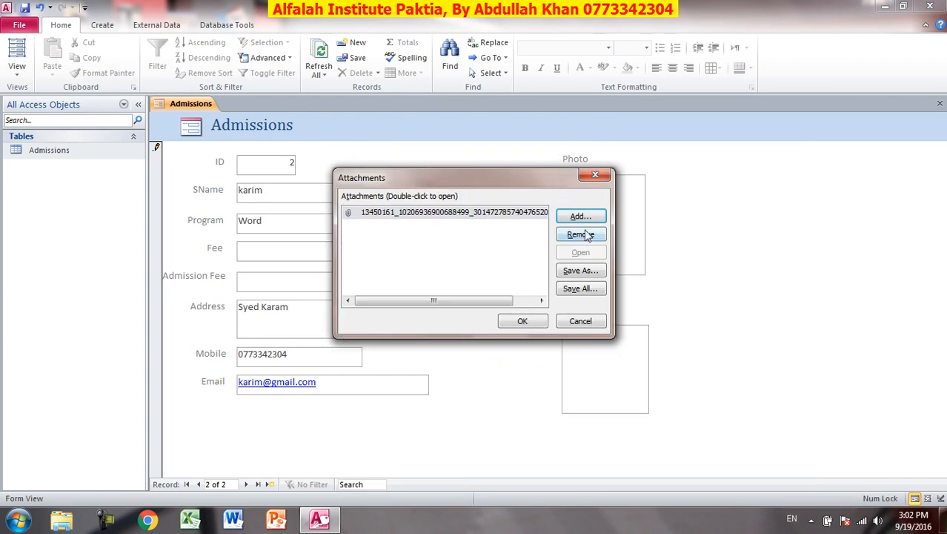
click(533, 322)
Attach the wheat image as record 2's certificate, then close the form.
click(596, 358)
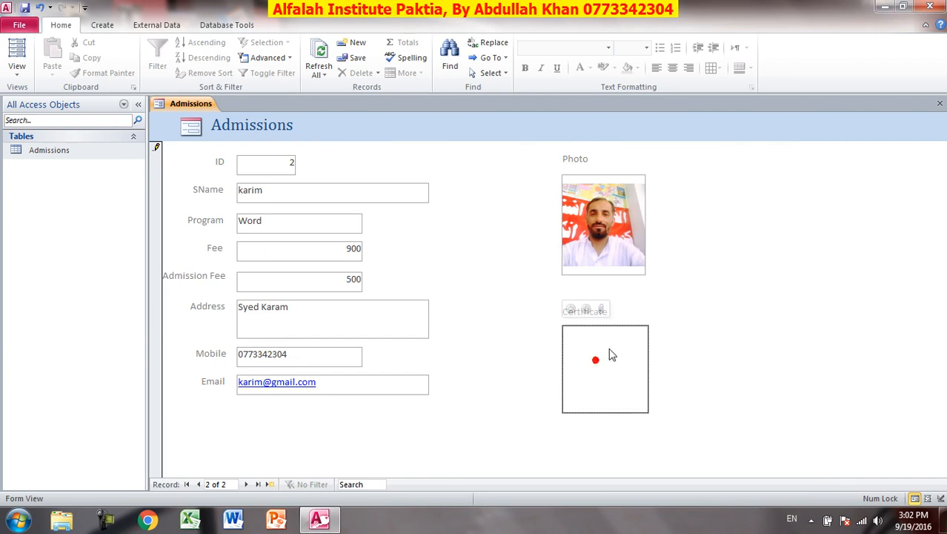
click(603, 310)
click(577, 216)
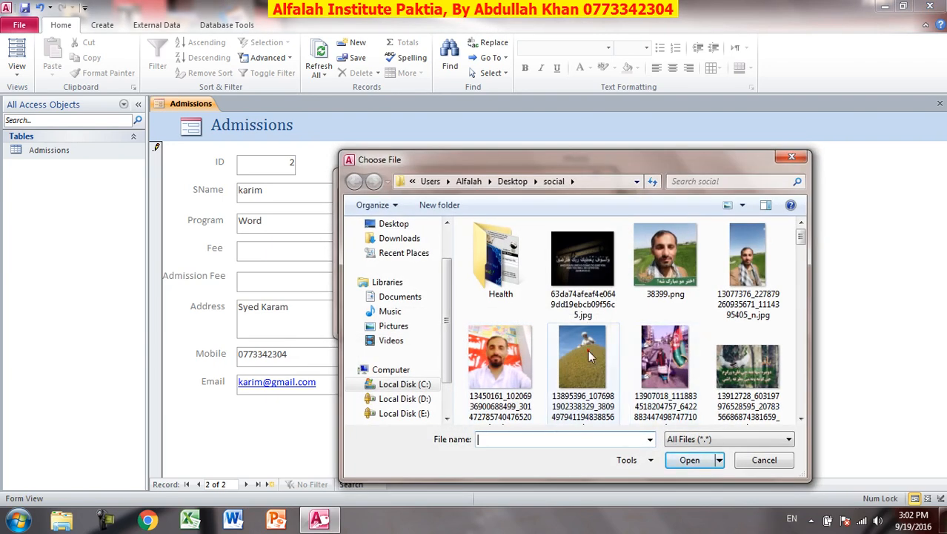
double_click(588, 350)
click(531, 321)
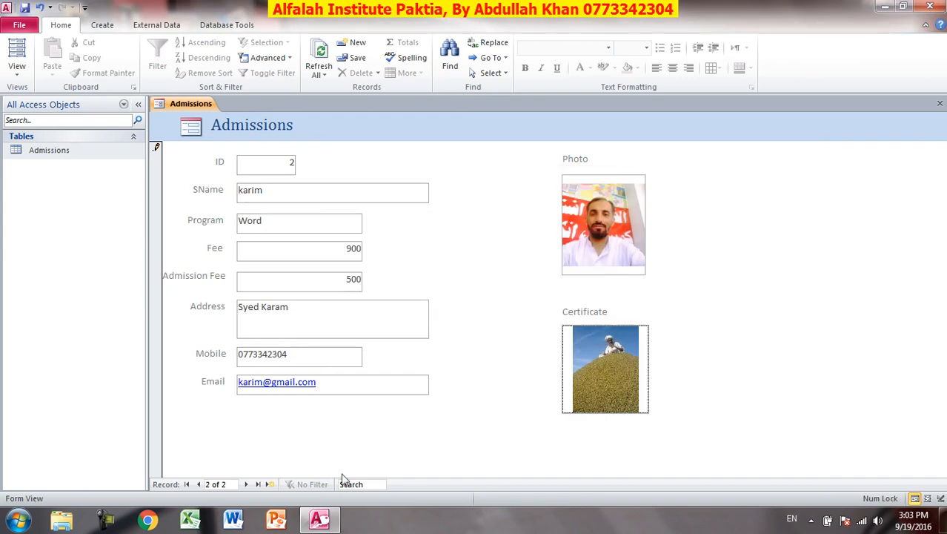
click(940, 103)
Save the form as 'Admissions Form' and open the Admissions table.
click(414, 292)
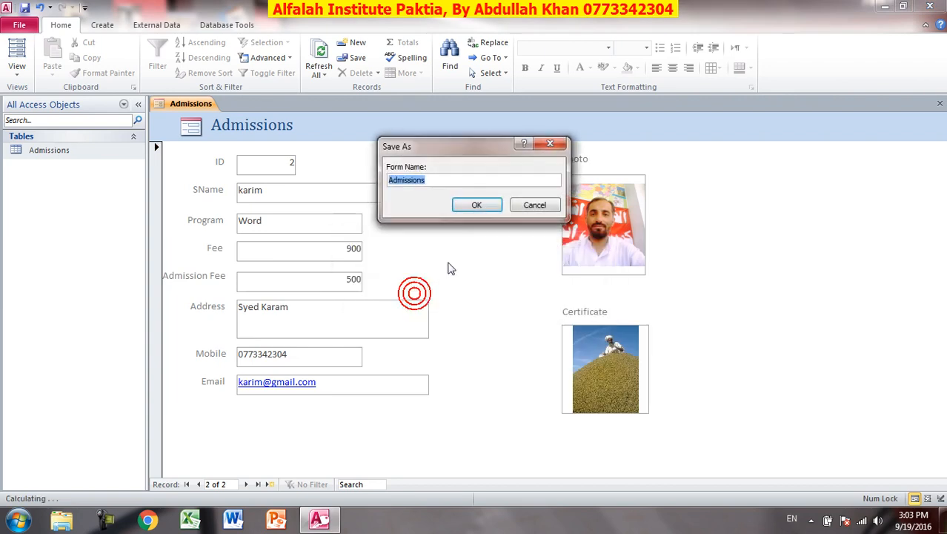
click(477, 206)
click(436, 181)
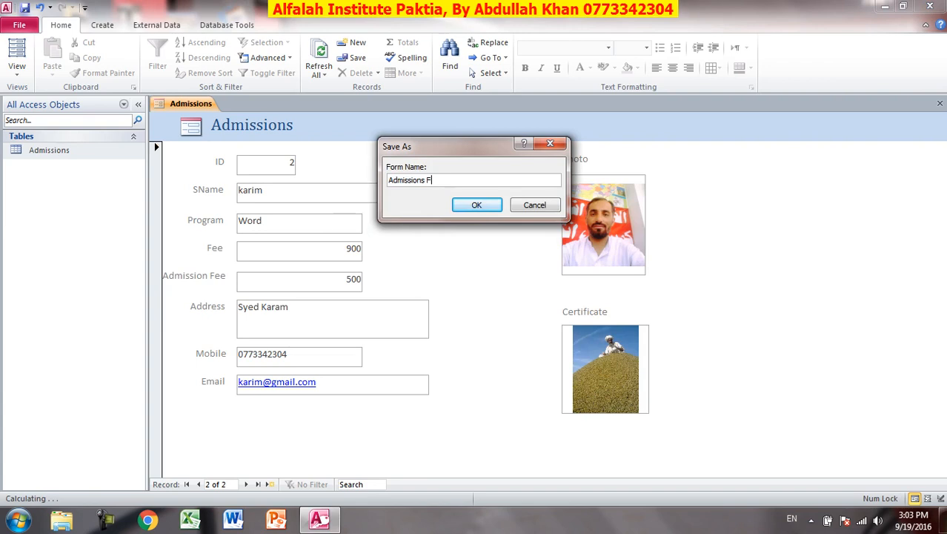
text(Form)
key(Return)
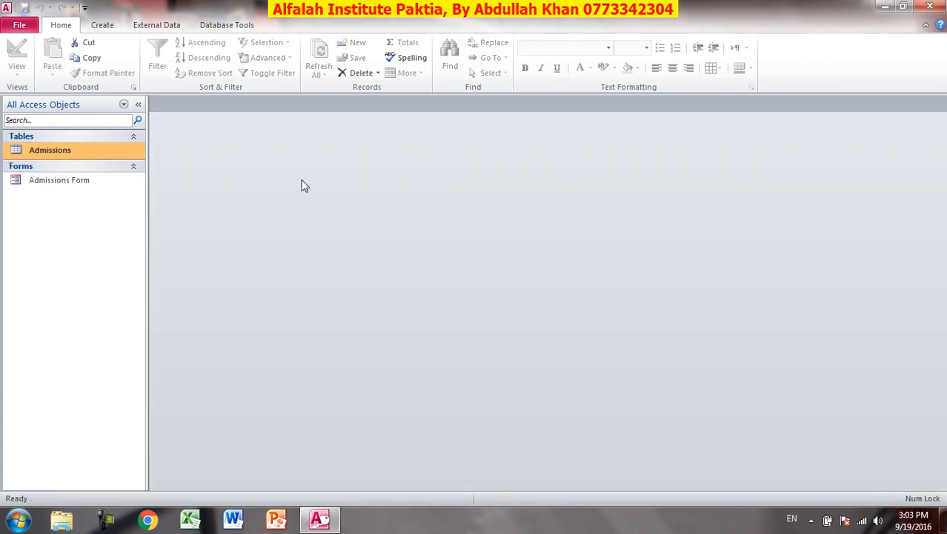
double_click(65, 150)
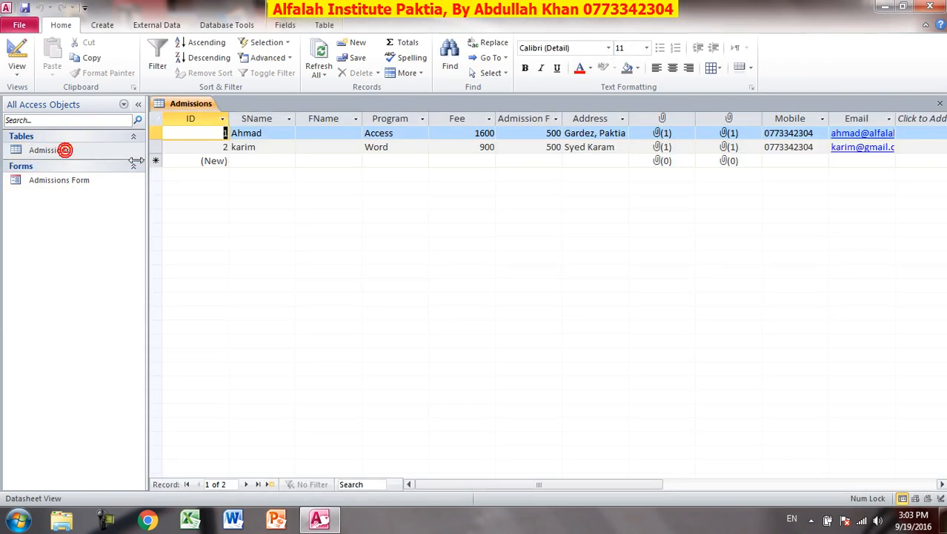
Open Admissions Form and step through both records.
click(371, 257)
double_click(63, 181)
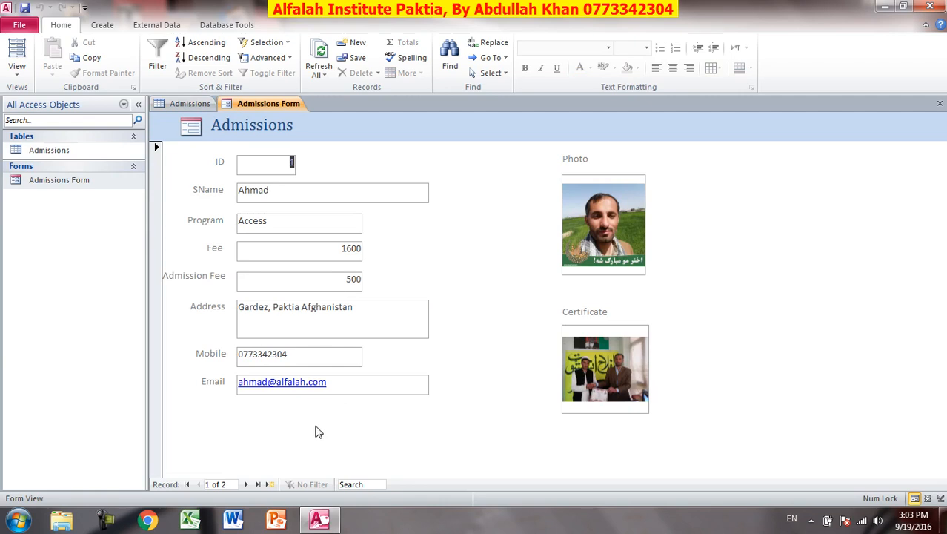
click(245, 484)
click(198, 486)
Close the form, the Admissions table and Microsoft Access.
click(940, 103)
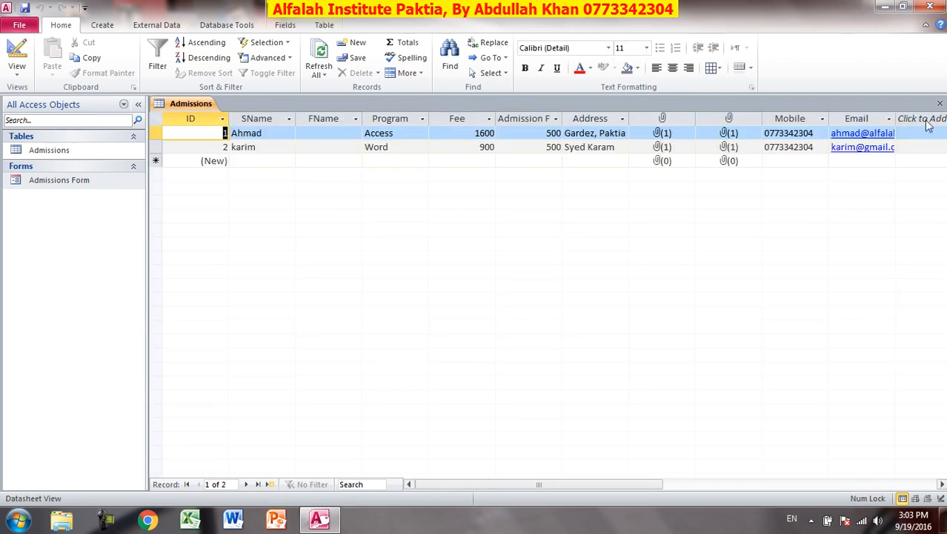
click(940, 103)
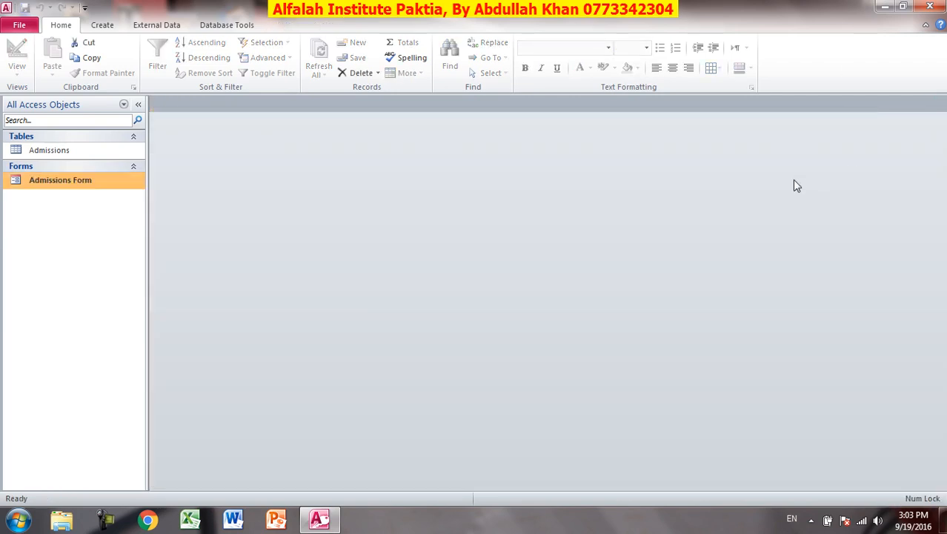
click(930, 6)
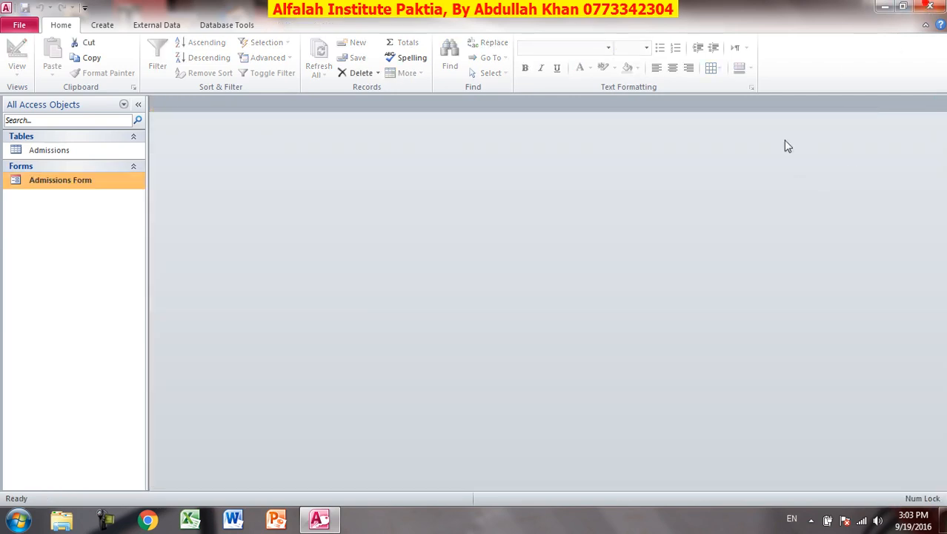